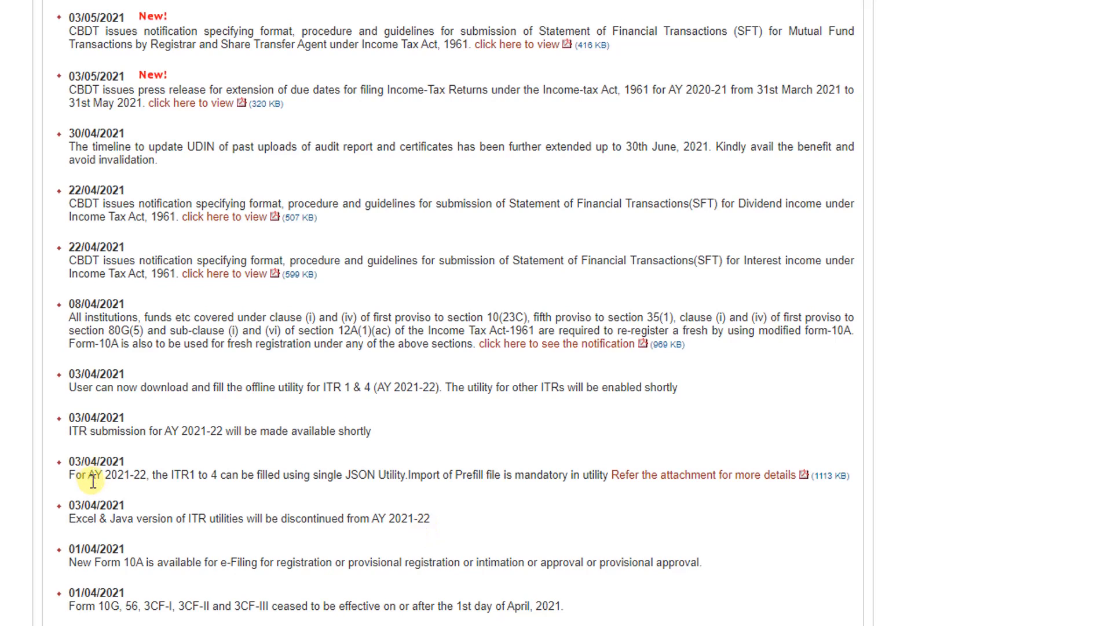
left_click_drag(89, 480, 194, 485)
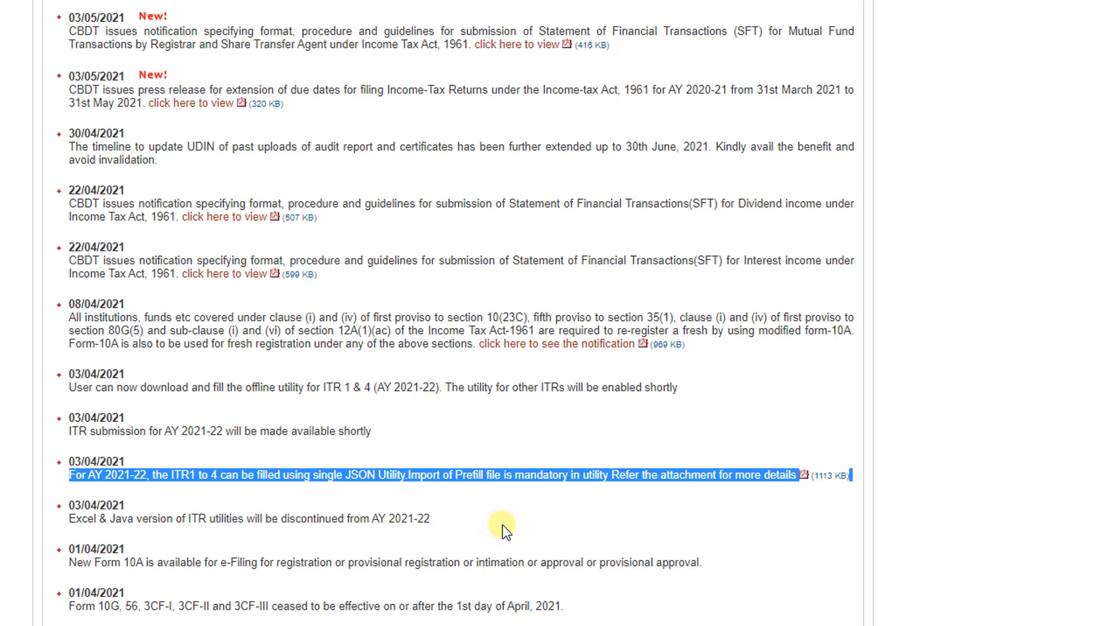
left_click_drag(70, 432, 132, 446)
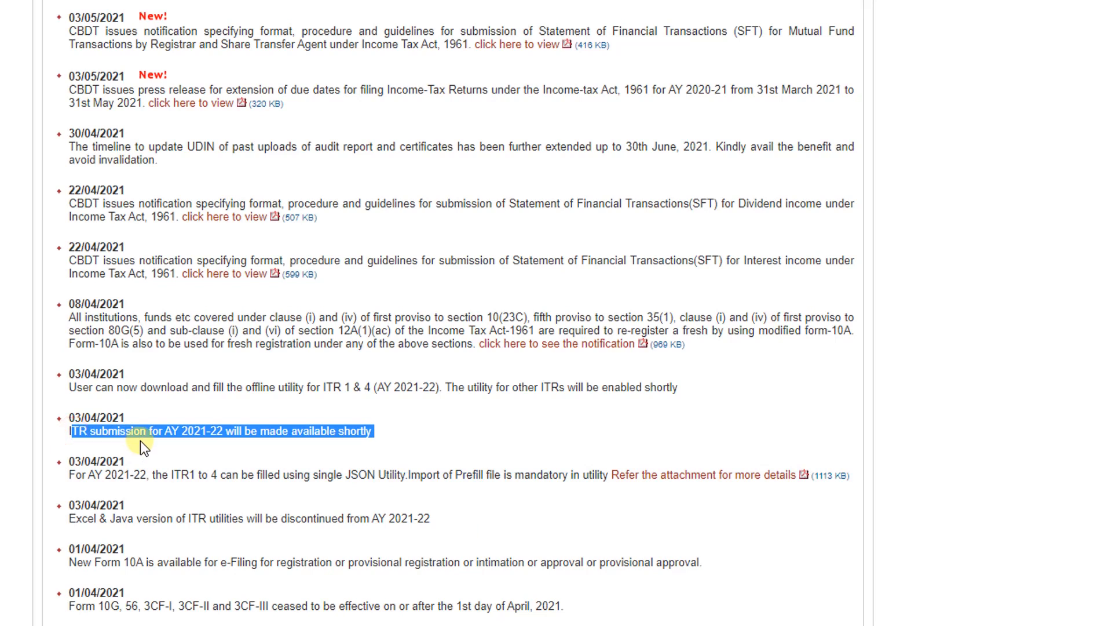
left_click(325, 518)
scroll(495, 338, "up", 3)
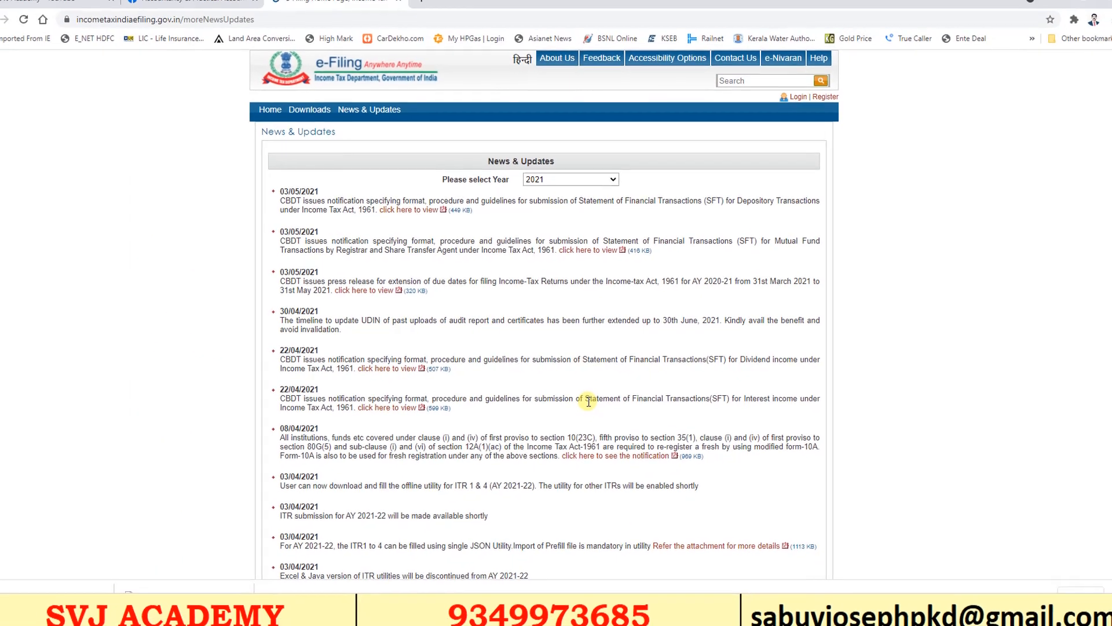
Download the ITR 1 and 4 utility PR0.1.2 for AY 2021-22 and open its zip
left_click(287, 117)
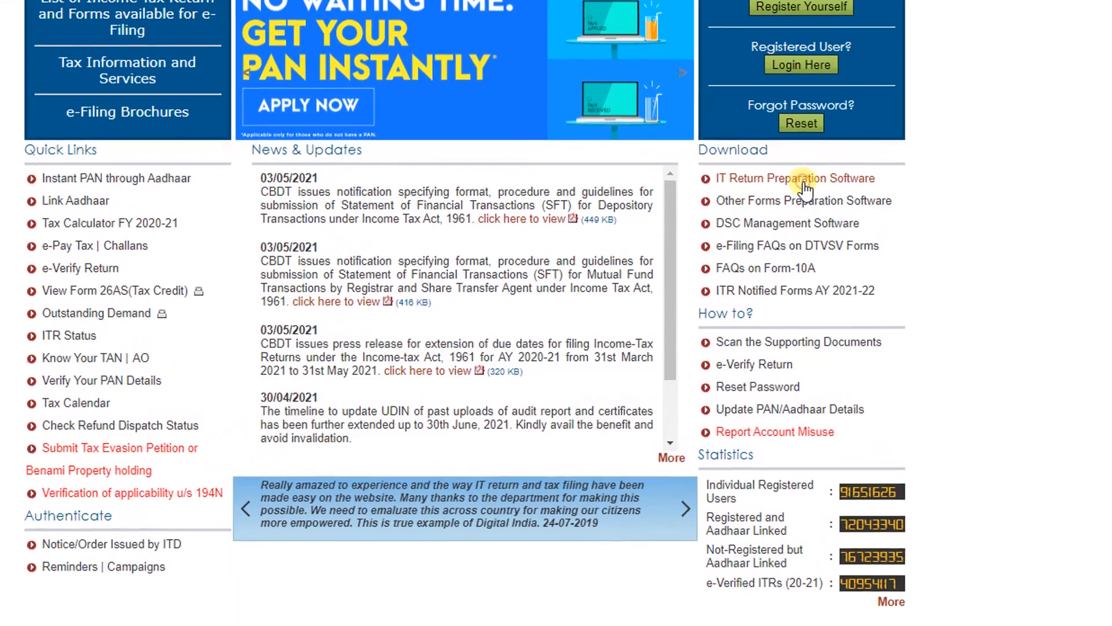
left_click(774, 236)
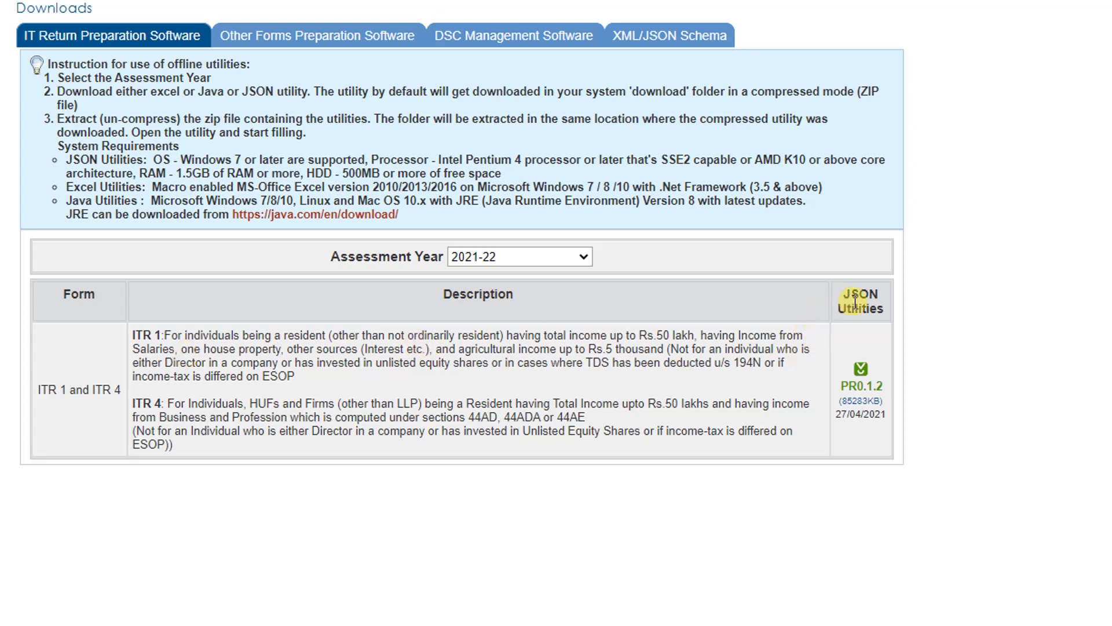
left_click(862, 386)
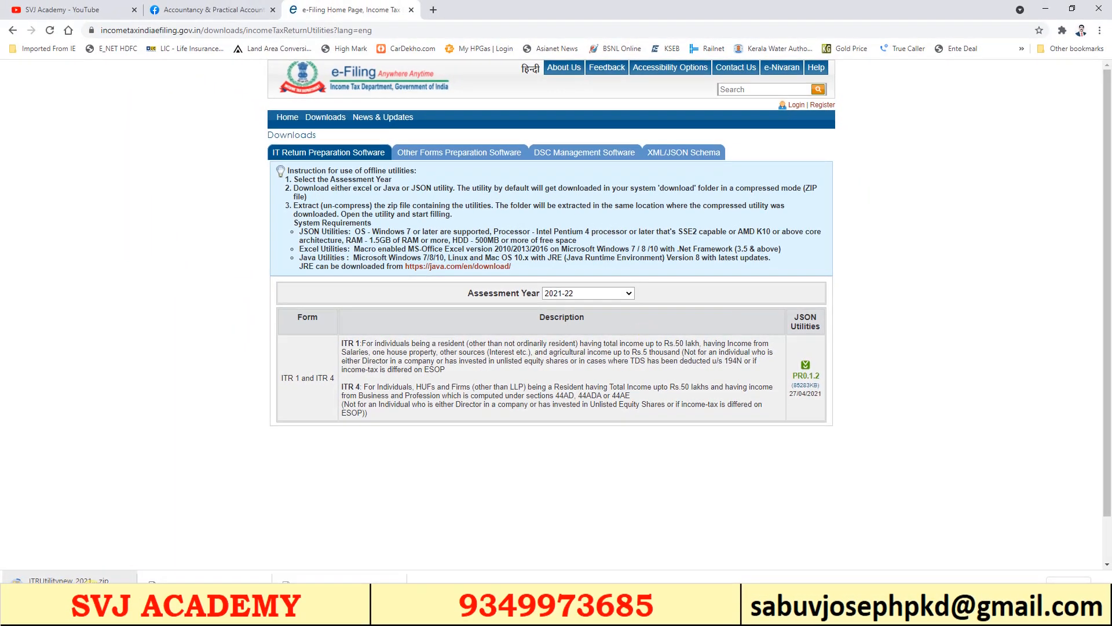
left_click(107, 579)
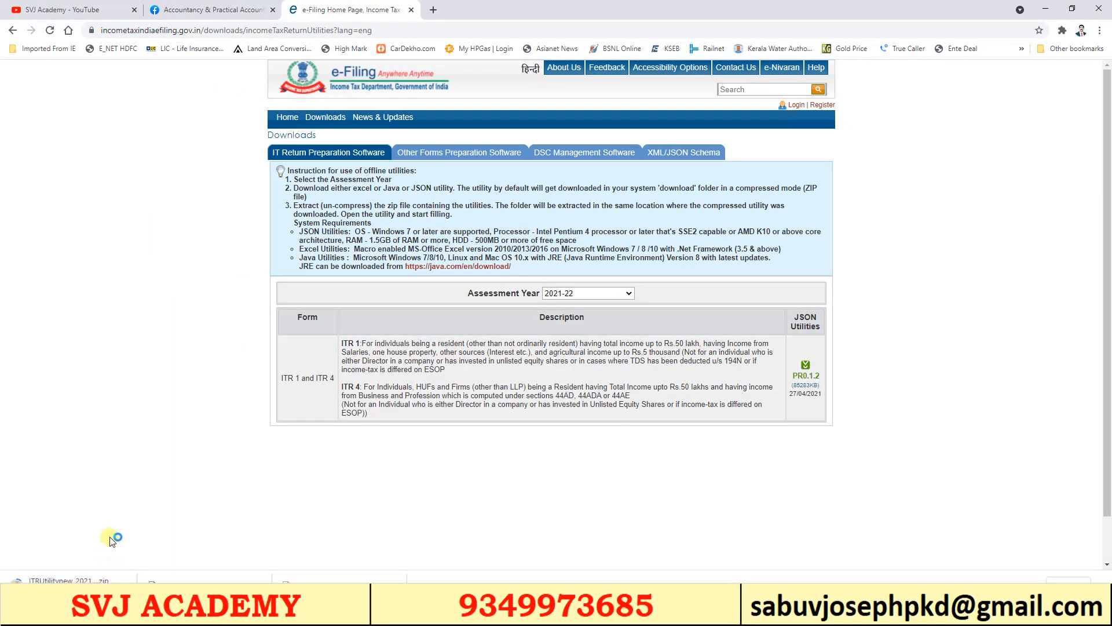
left_click(194, 130)
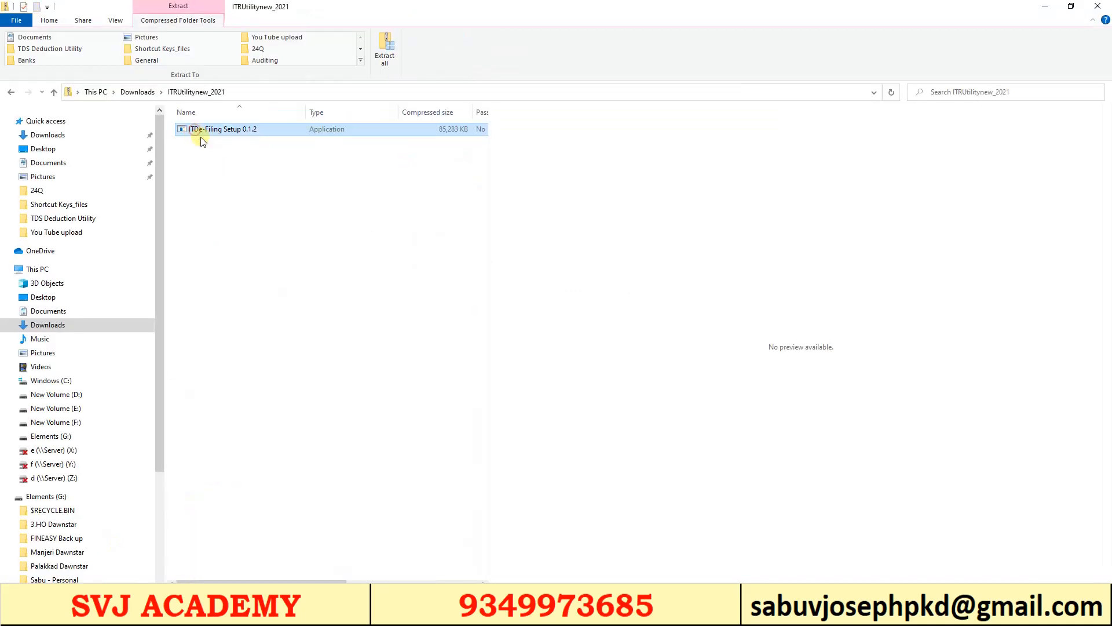
Run ITDe-Filing Setup 0.1.2 from the ITRUtilitynew_2021 zip
double_click(195, 130)
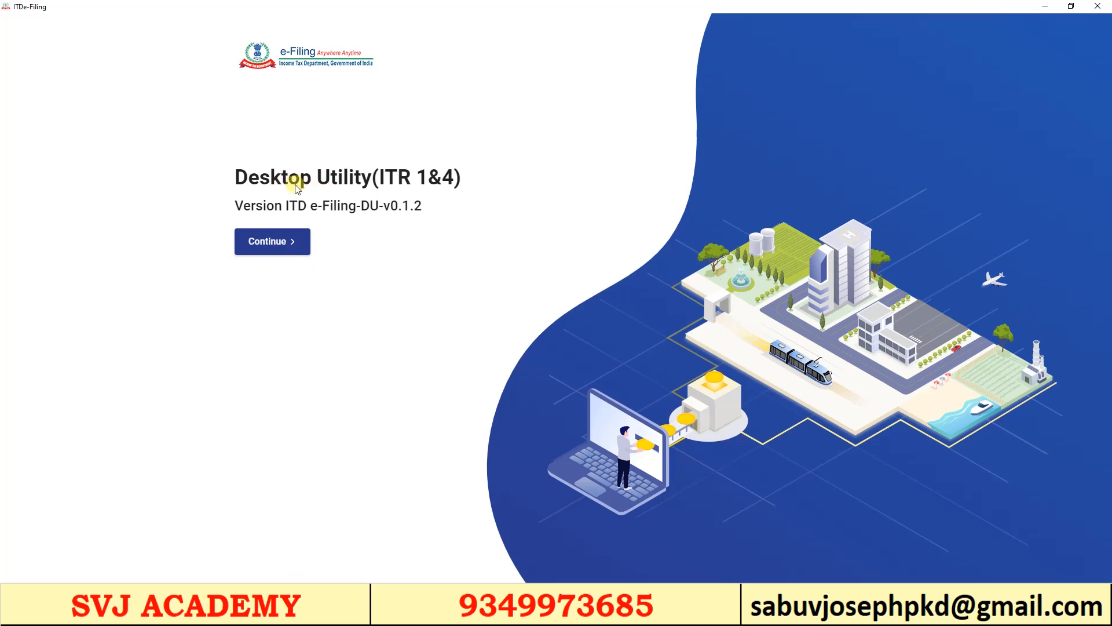
Enter the Income Tax Returns page and browse the Draft Version and Pre-filled Data tabs
left_click(260, 245)
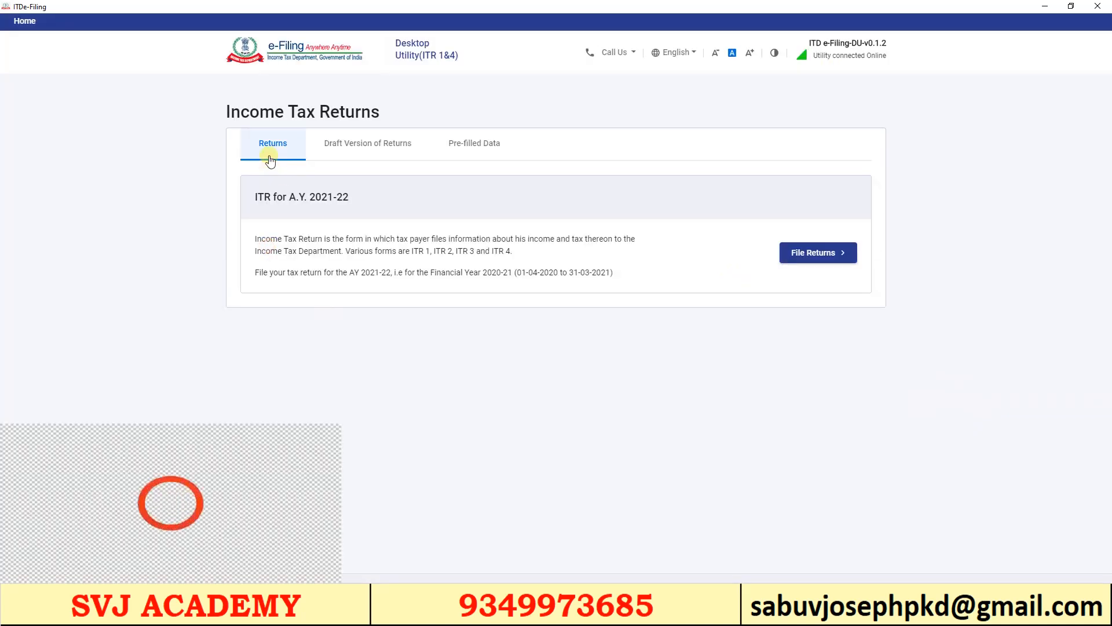
left_click(348, 152)
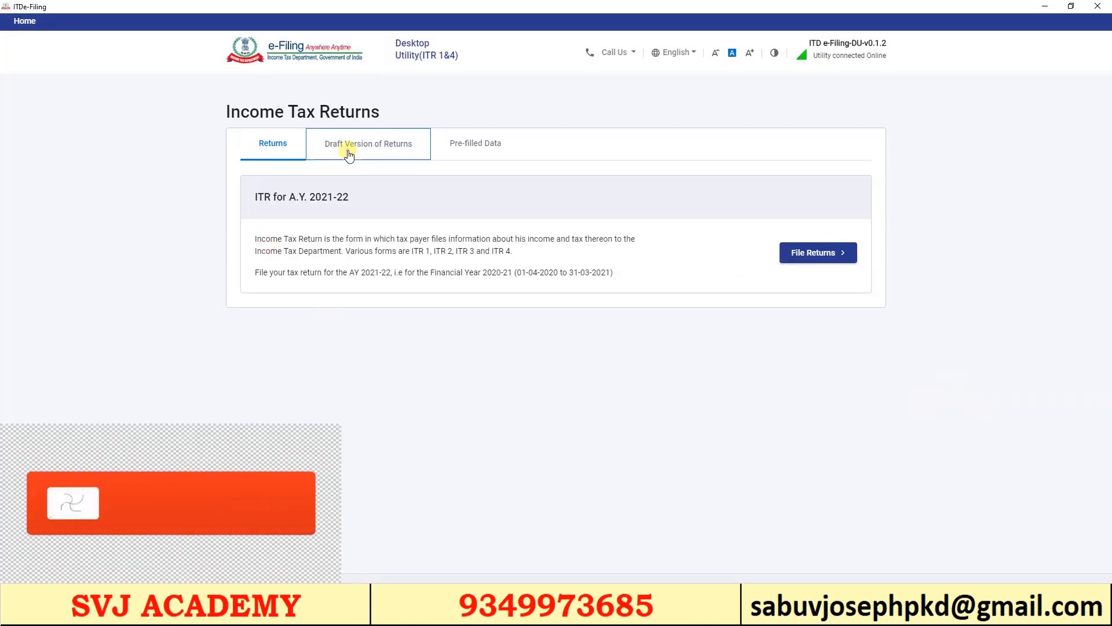
left_click(472, 146)
left_click(272, 148)
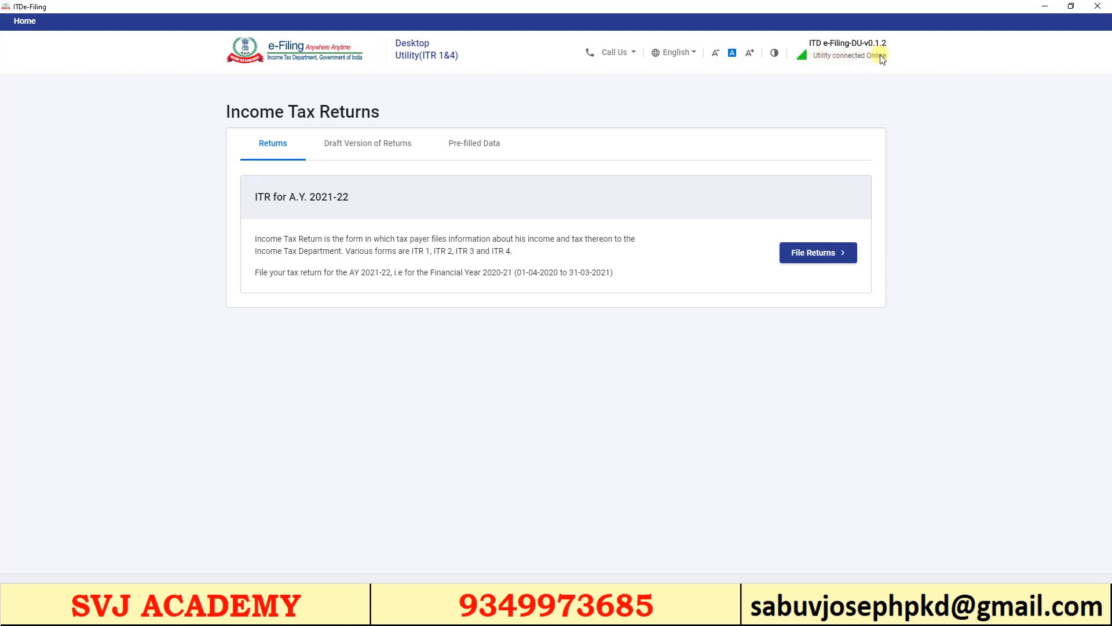
Toggle high contrast on and off, check the Call Us helpline numbers, and return to Returns
left_click(776, 54)
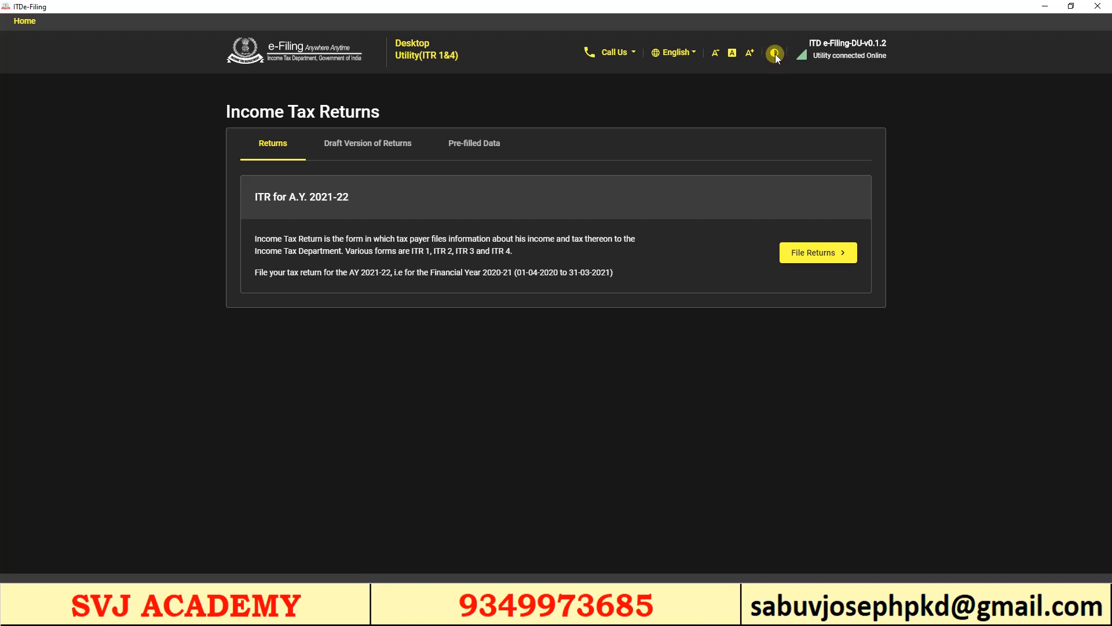
left_click(775, 54)
left_click(635, 54)
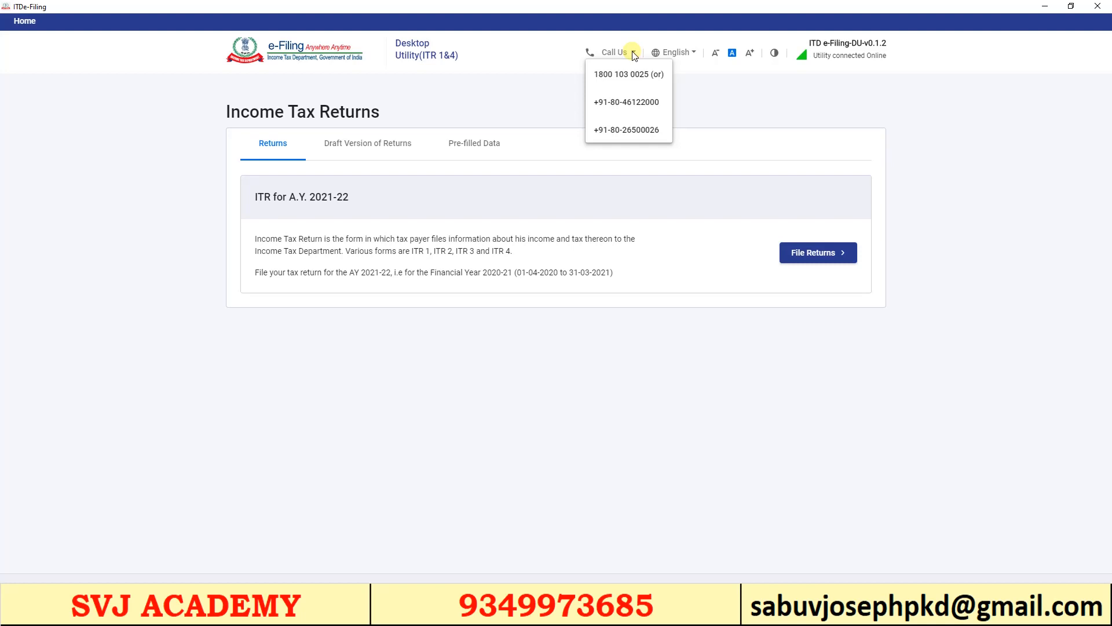
left_click(890, 85)
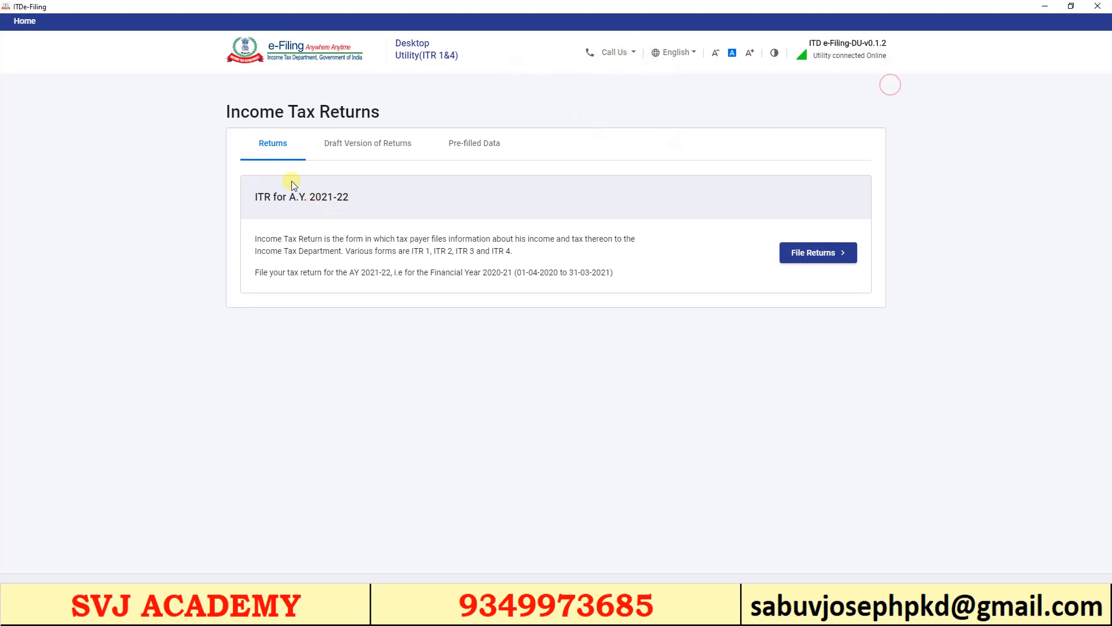
left_click(275, 148)
Start filing for A.Y. 2021-22 using the Import Pre-filled Data option
left_click(806, 256)
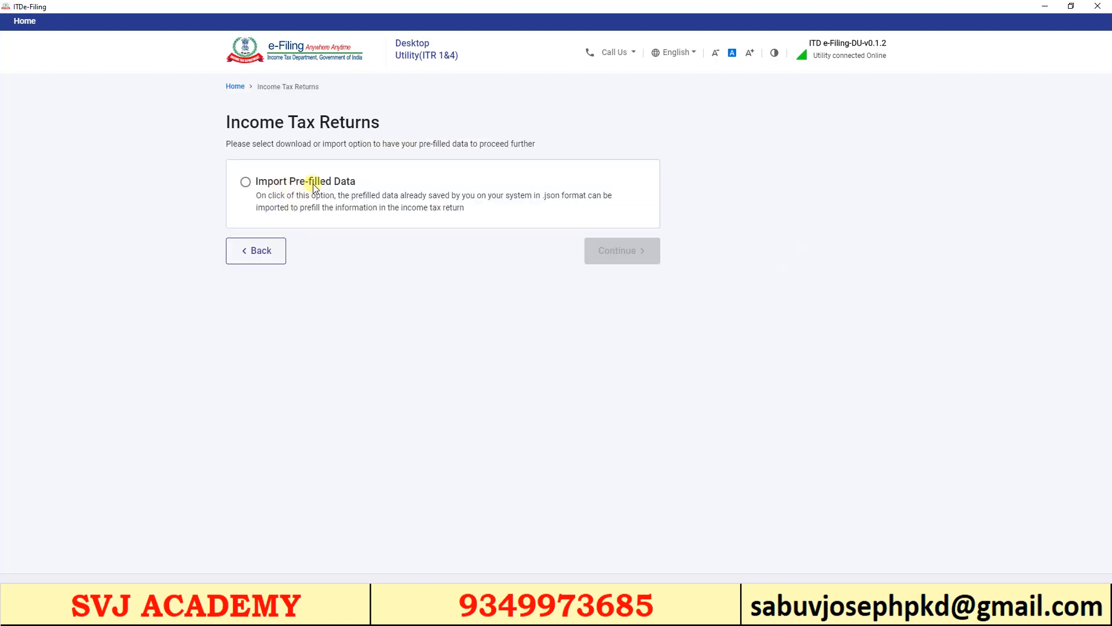
left_click(334, 184)
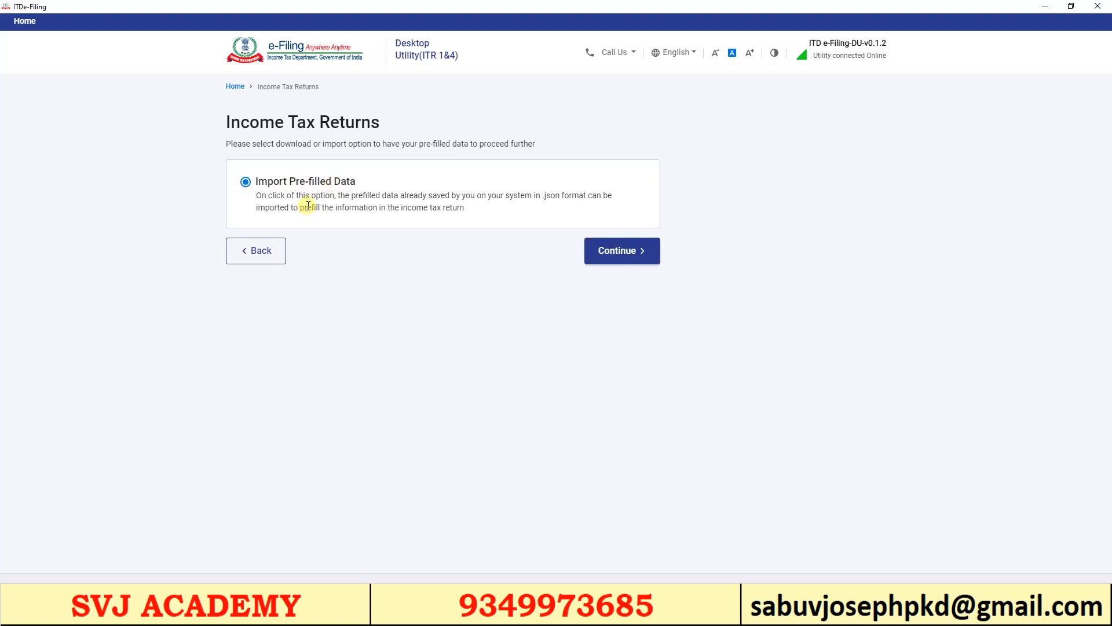
left_click(620, 253)
Paste the taxpayer's PAN, keep A.Y. 2021-22, proceed and confirm a new filing
left_click(322, 211)
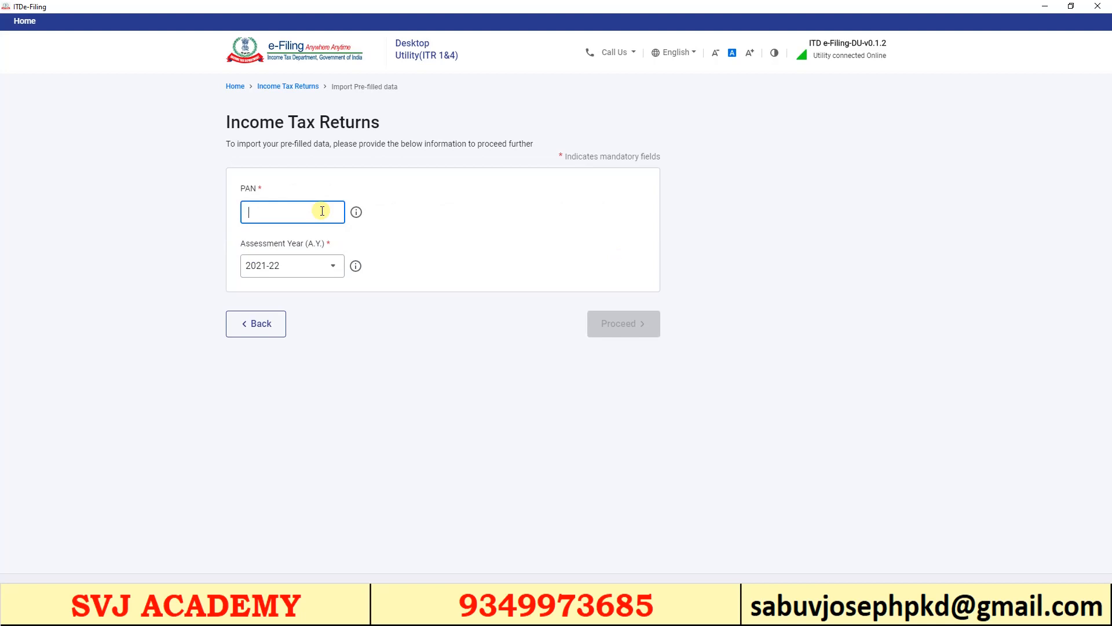
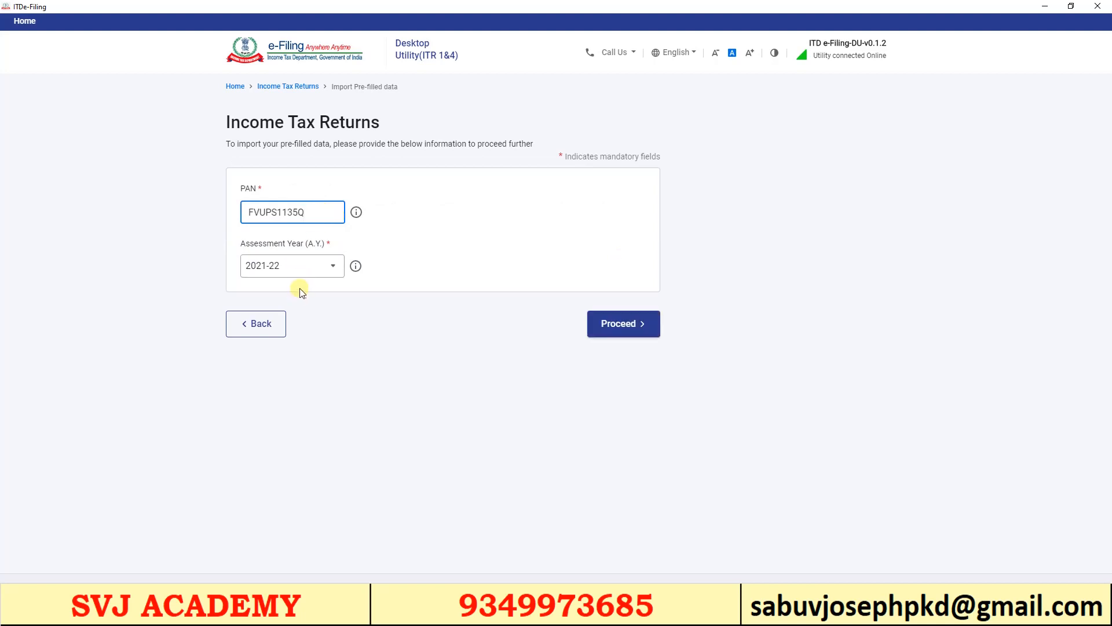
left_click(298, 270)
left_click(292, 318)
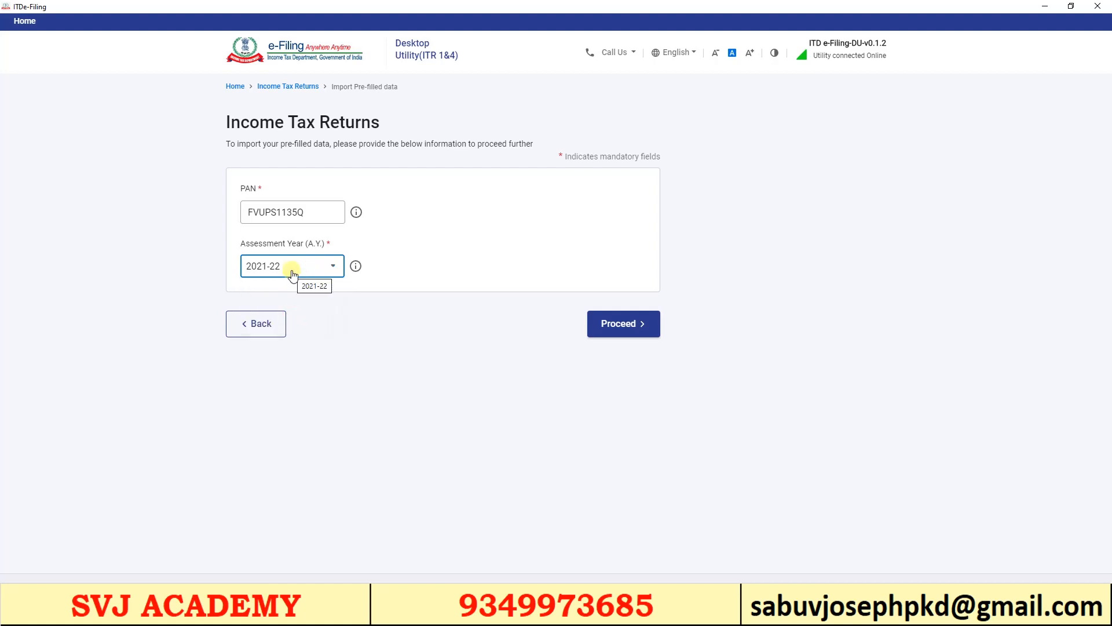
left_click(618, 325)
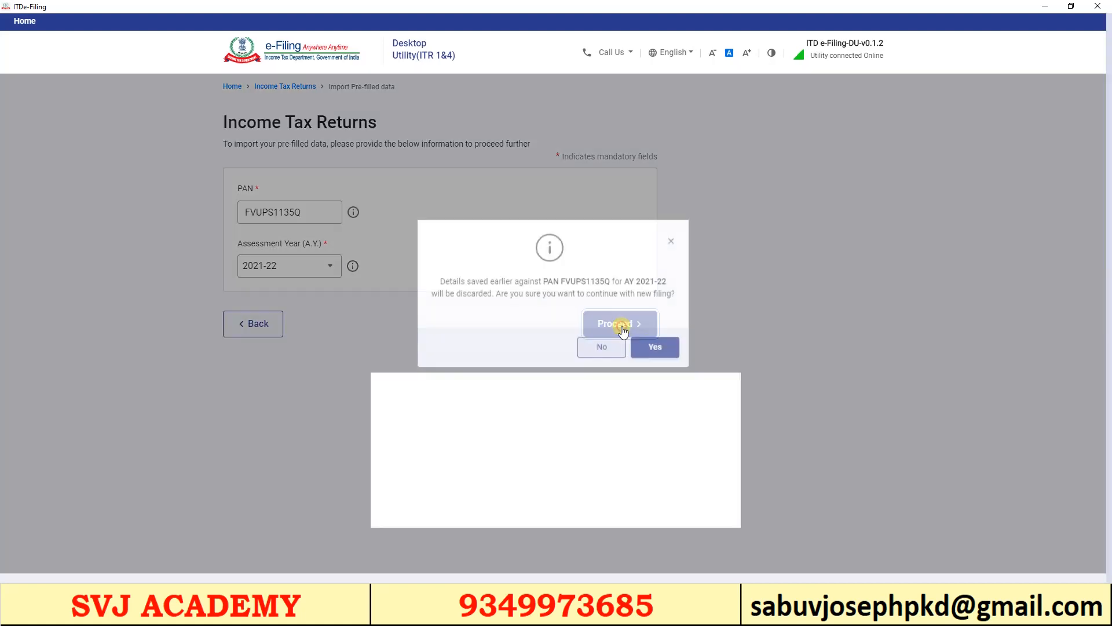
left_click(652, 346)
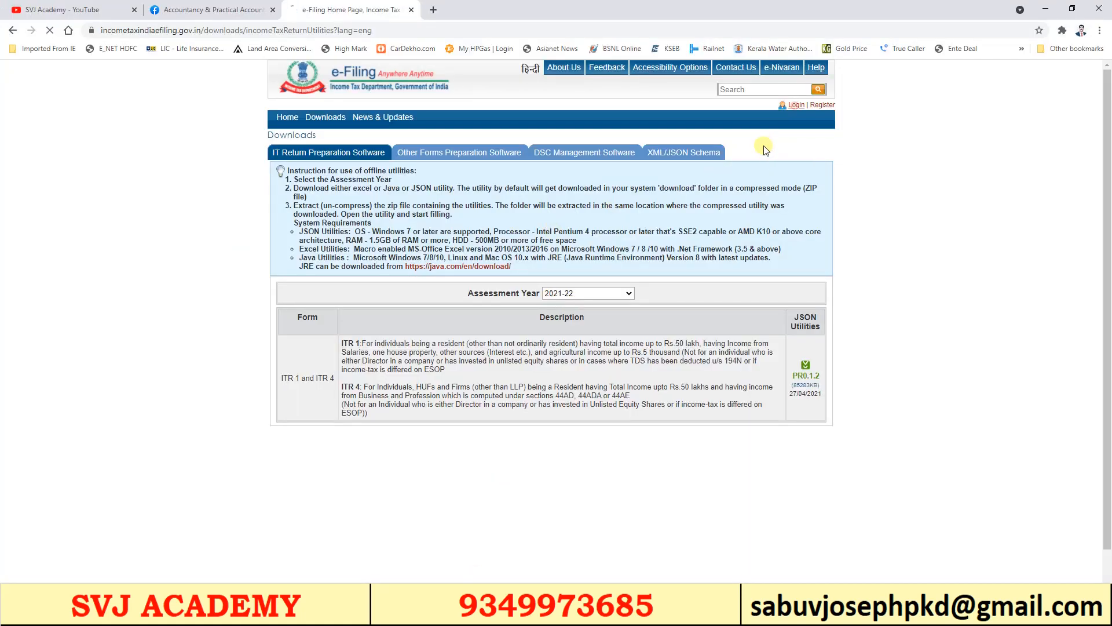
Log in to the e-Filing portal by entering the captcha
left_click(796, 105)
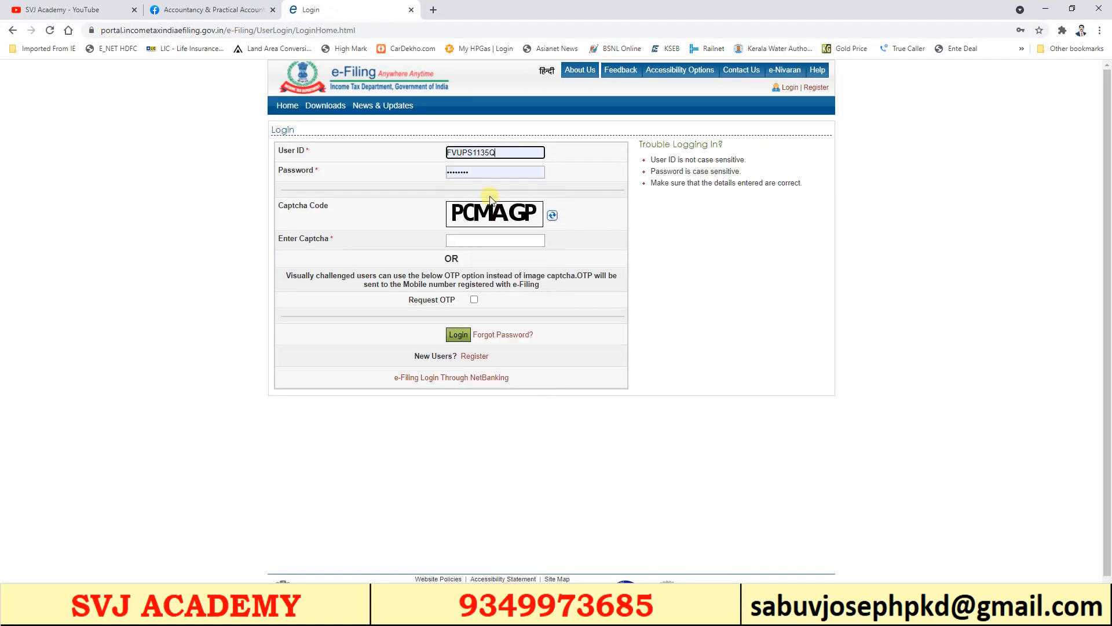
left_click(486, 241)
type("PCMAGP")
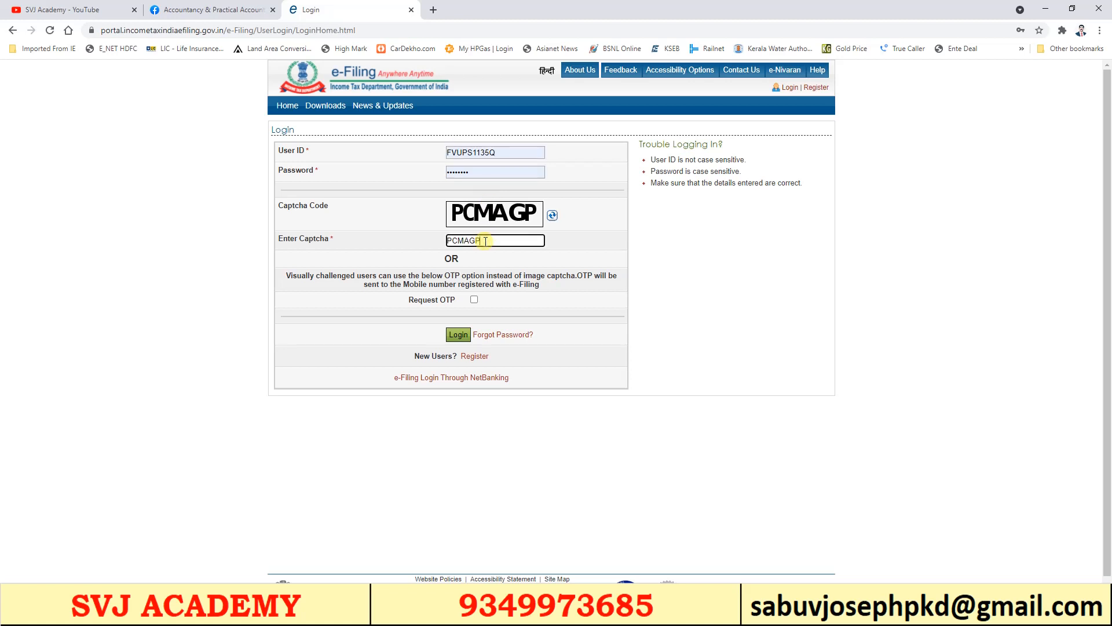
key("Return")
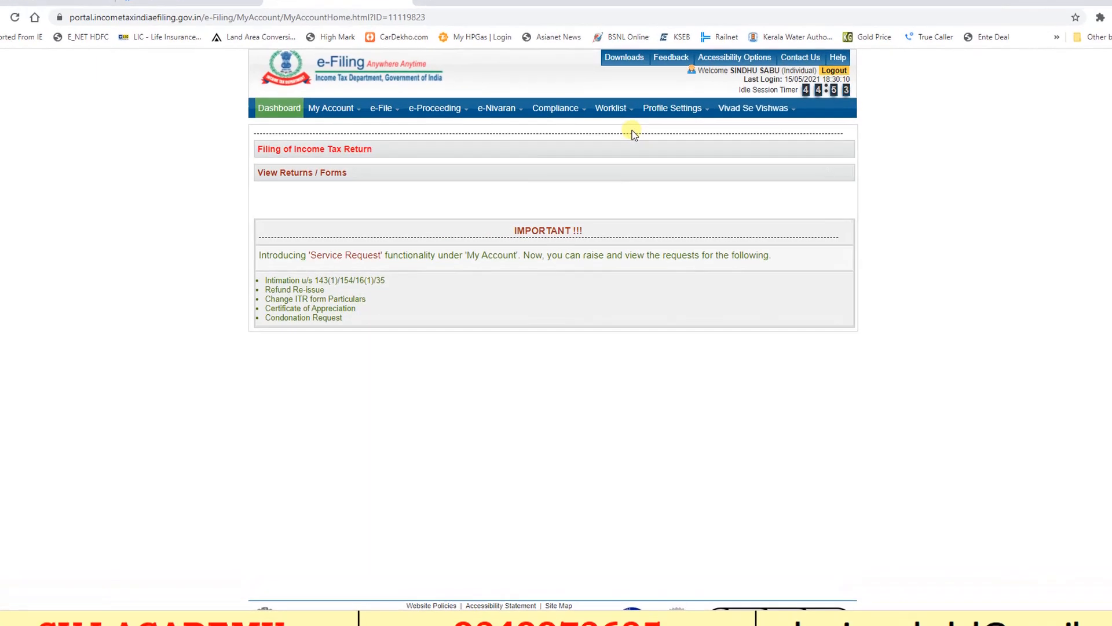
Download the AY 2021-22 pre-filled data from My Account and acknowledge the alert
left_click(348, 116)
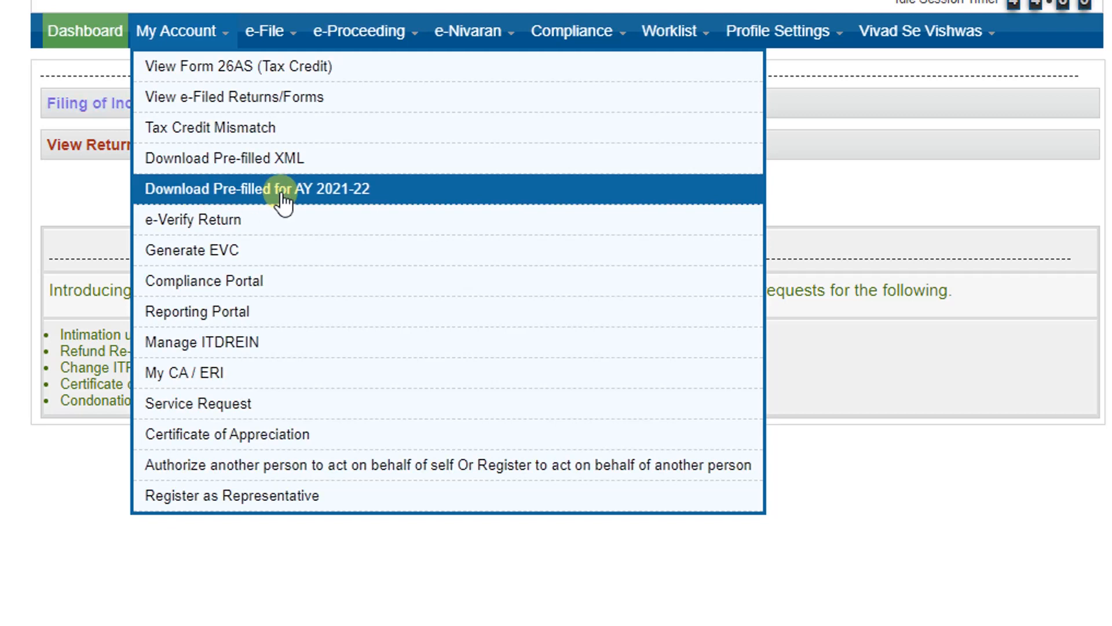
left_click(284, 197)
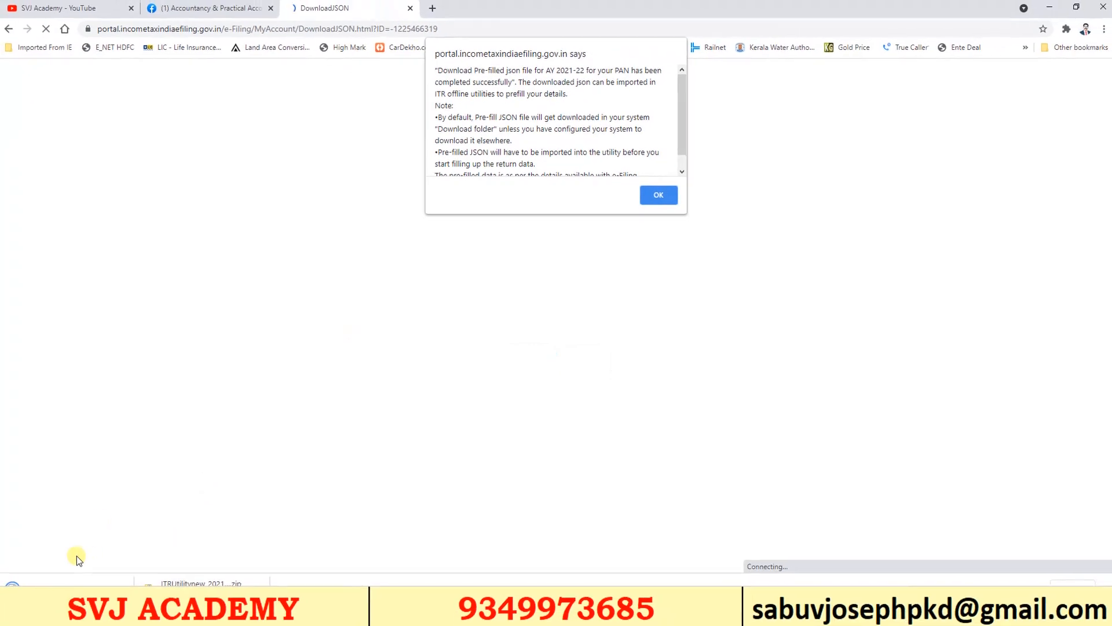
key("Return")
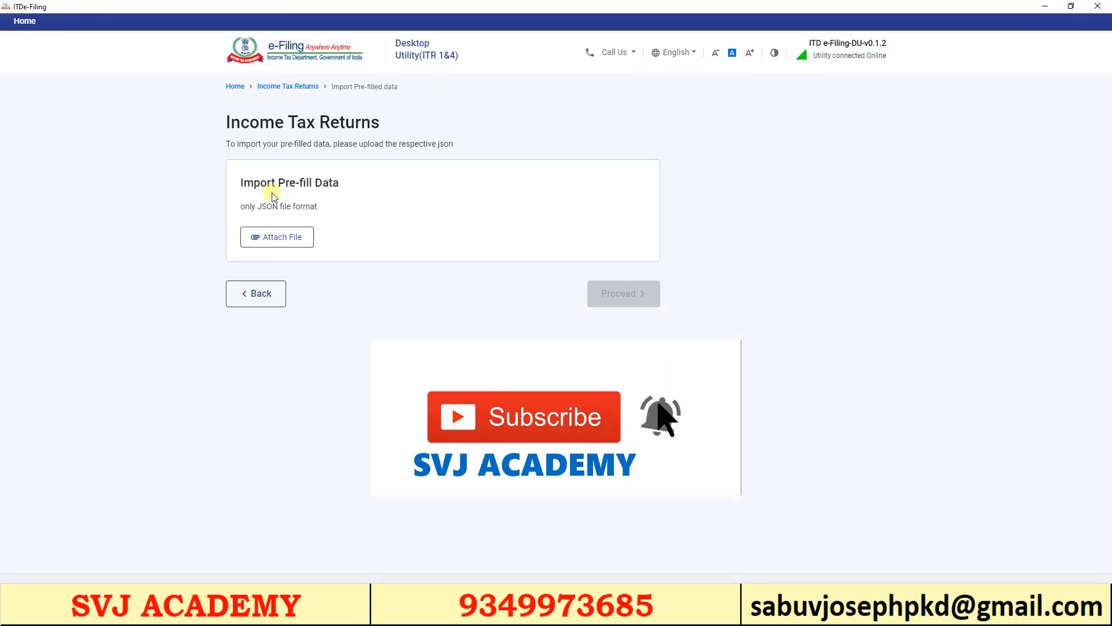
Import PrefillJSON.json from Downloads and start filing the return from it
left_click(272, 243)
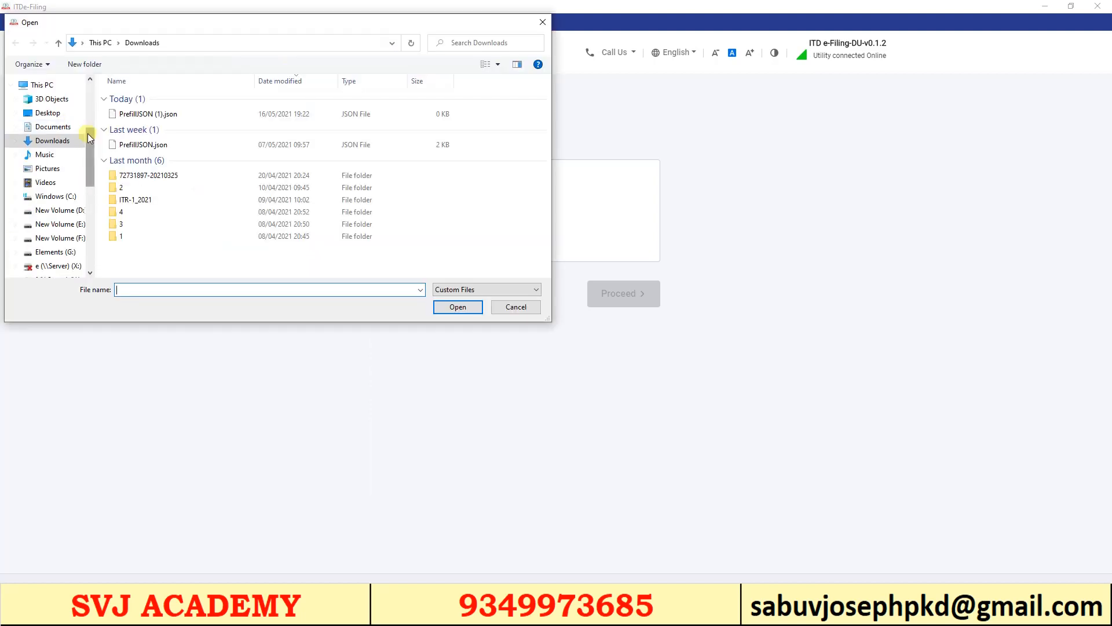
left_click_drag(89, 132, 90, 101)
double_click(143, 145)
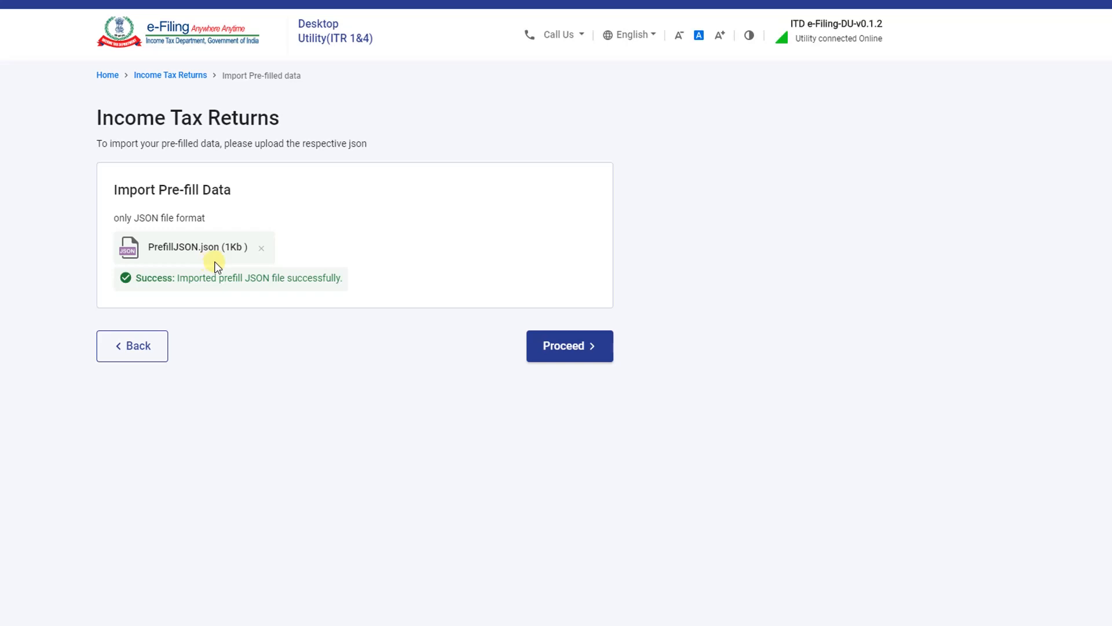
left_click(566, 348)
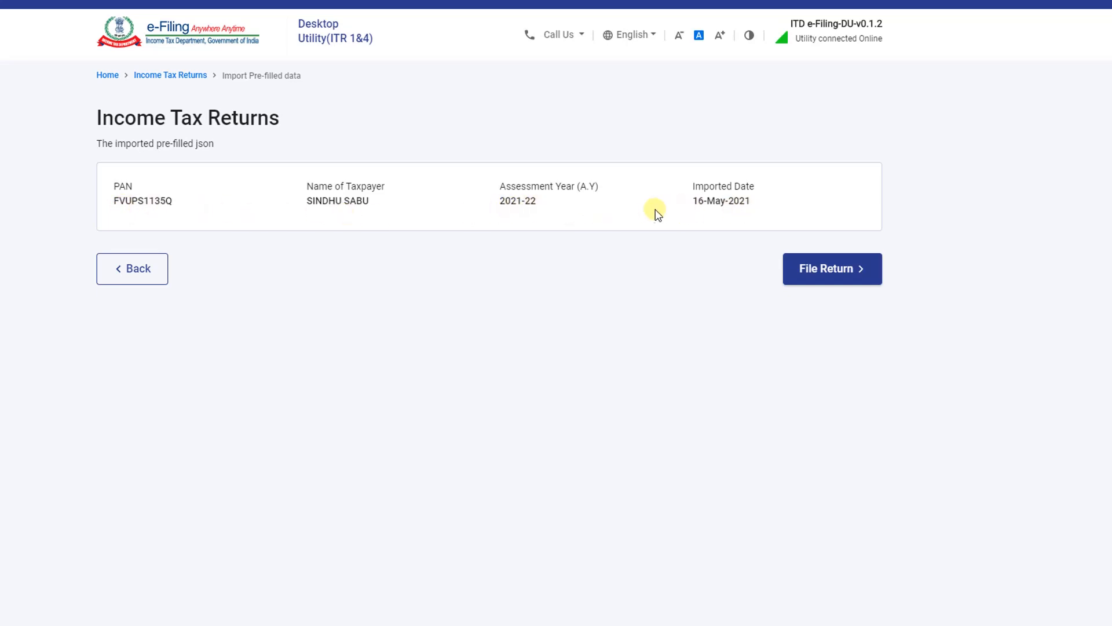
left_click(829, 280)
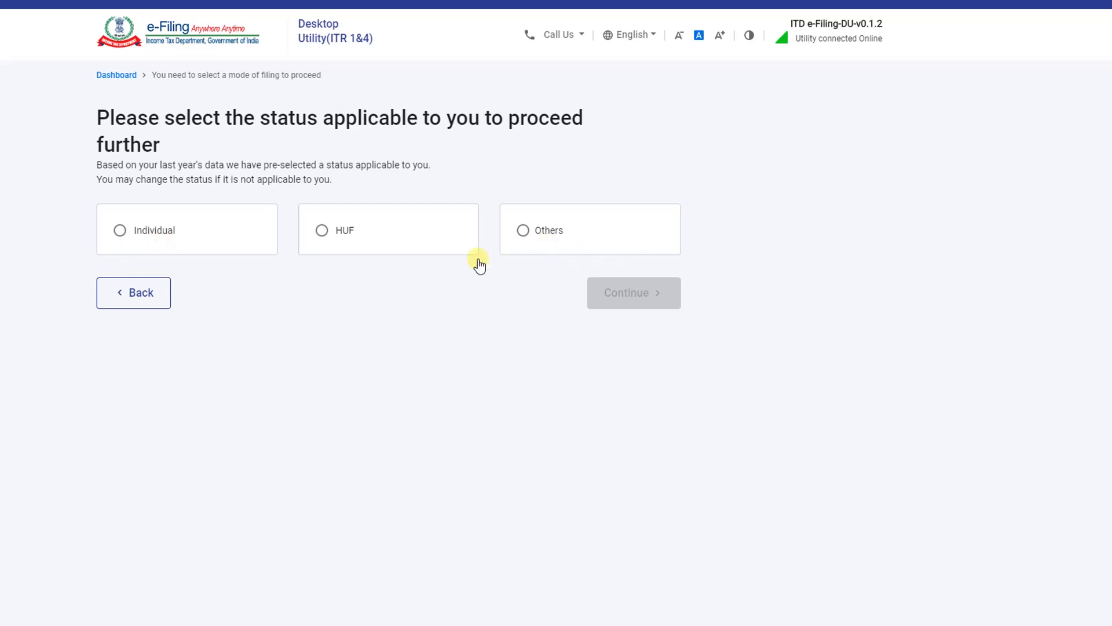
Choose Individual status, select ITR - 1 as the form, and proceed with ITR 1
left_click(120, 232)
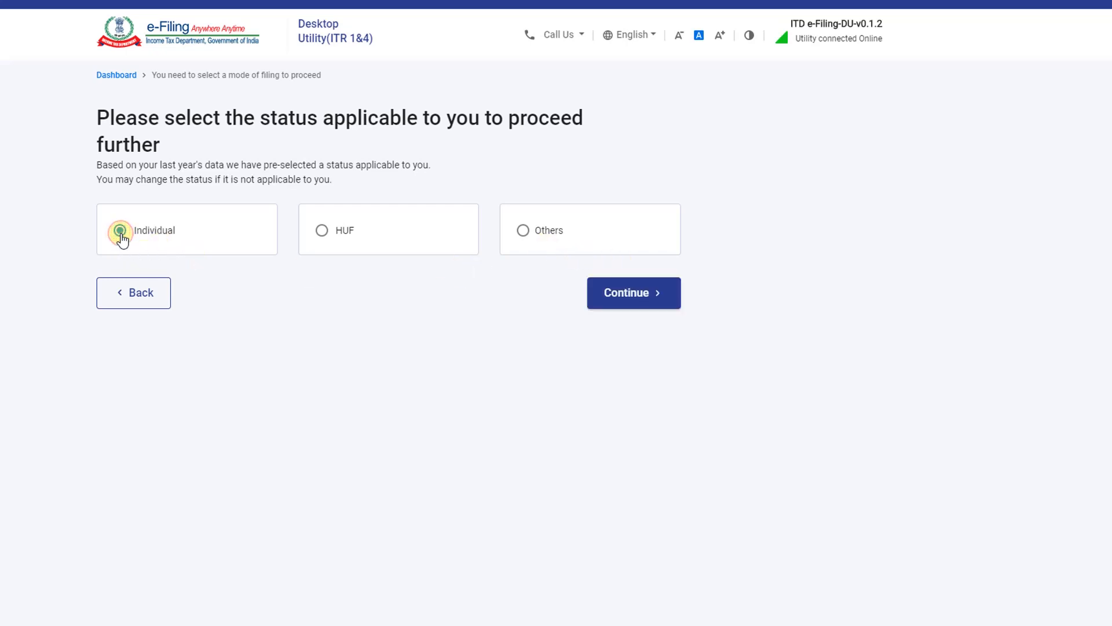
left_click(631, 296)
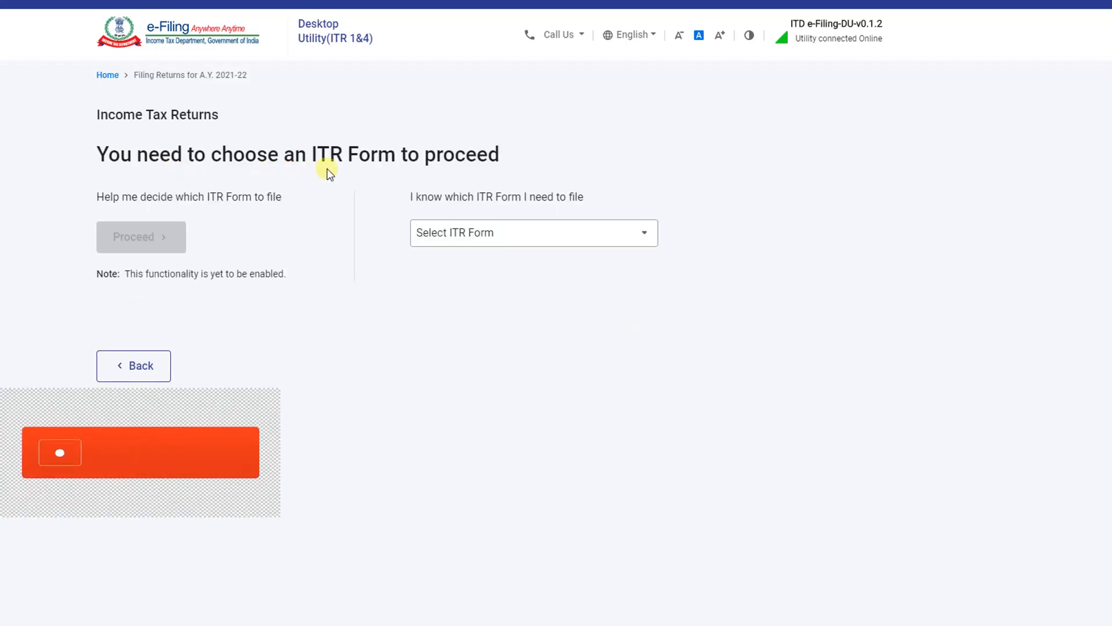
left_click(467, 241)
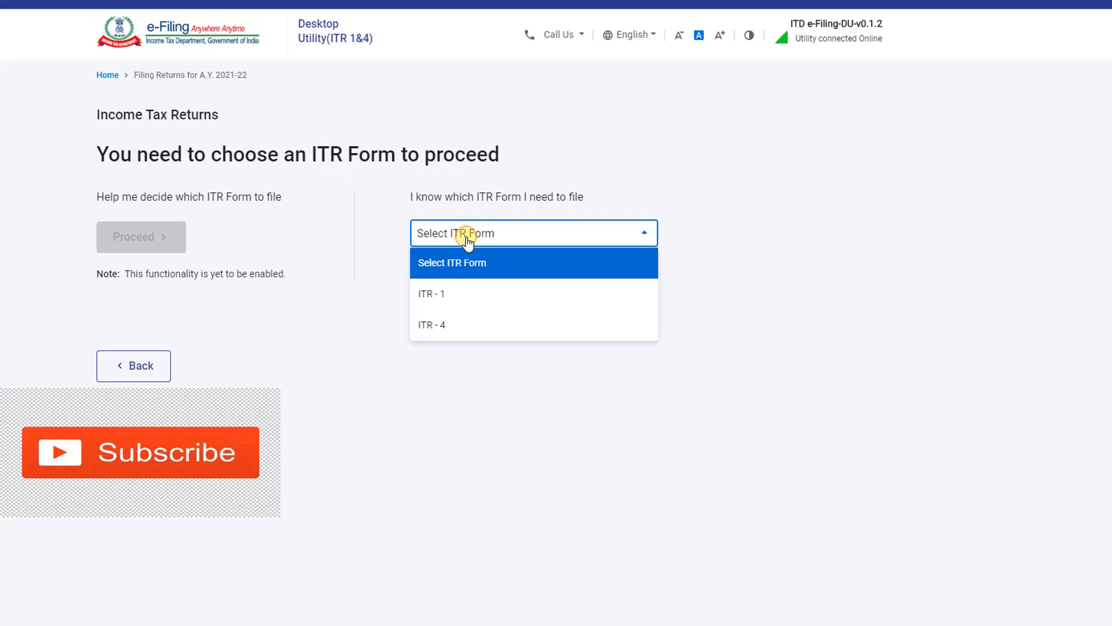
left_click(474, 300)
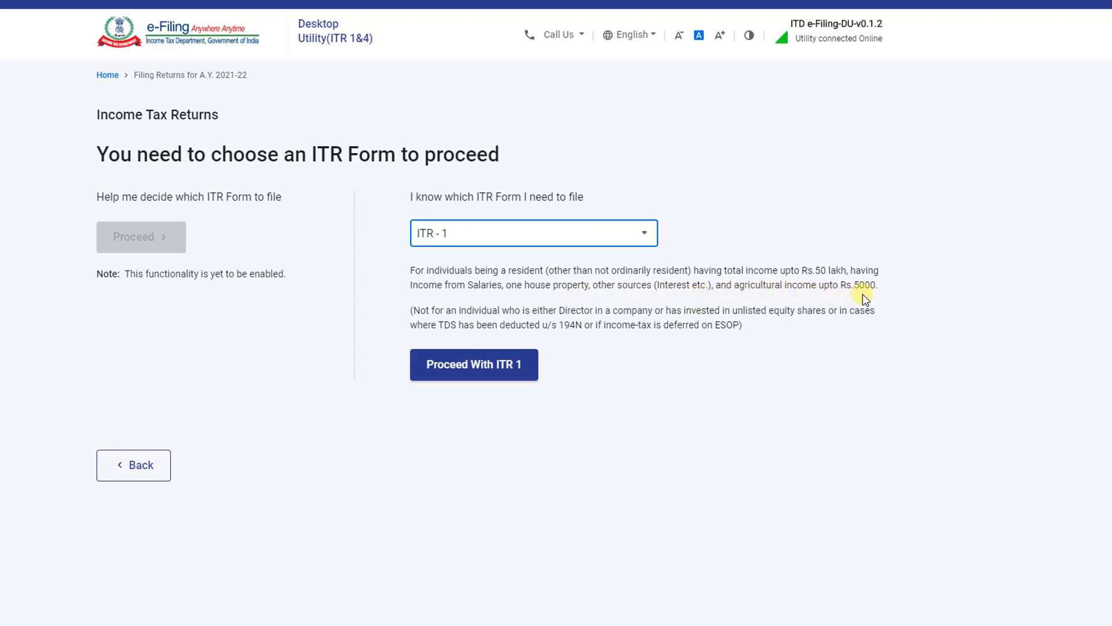
left_click(477, 374)
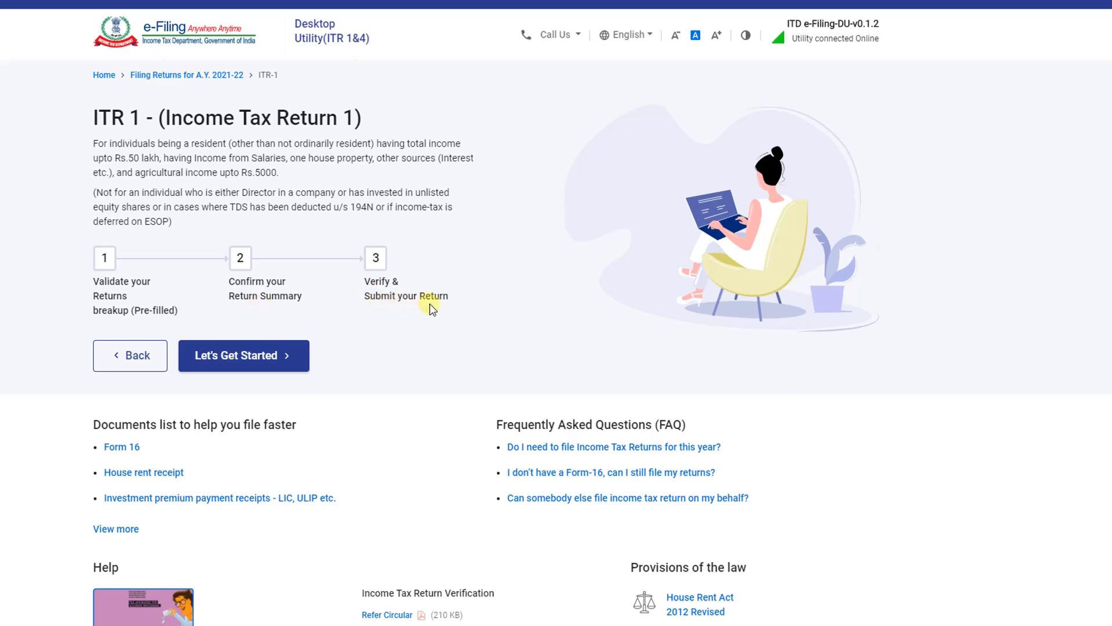
Begin the ITR 1 filing steps with Let's Get Started
scroll(432, 310, "down", 1)
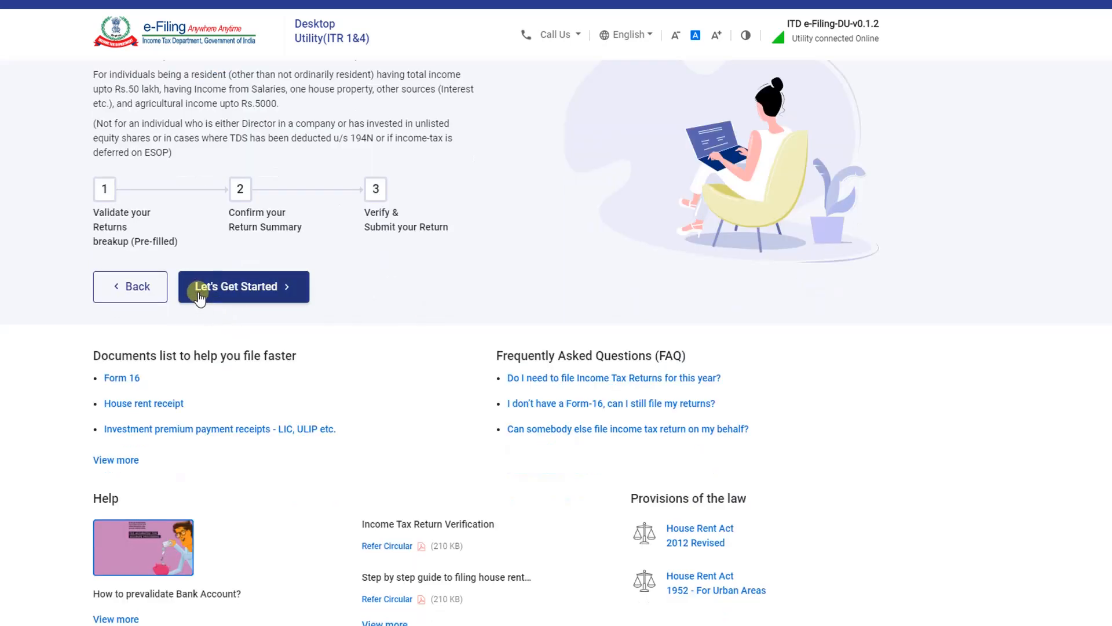
left_click(234, 298)
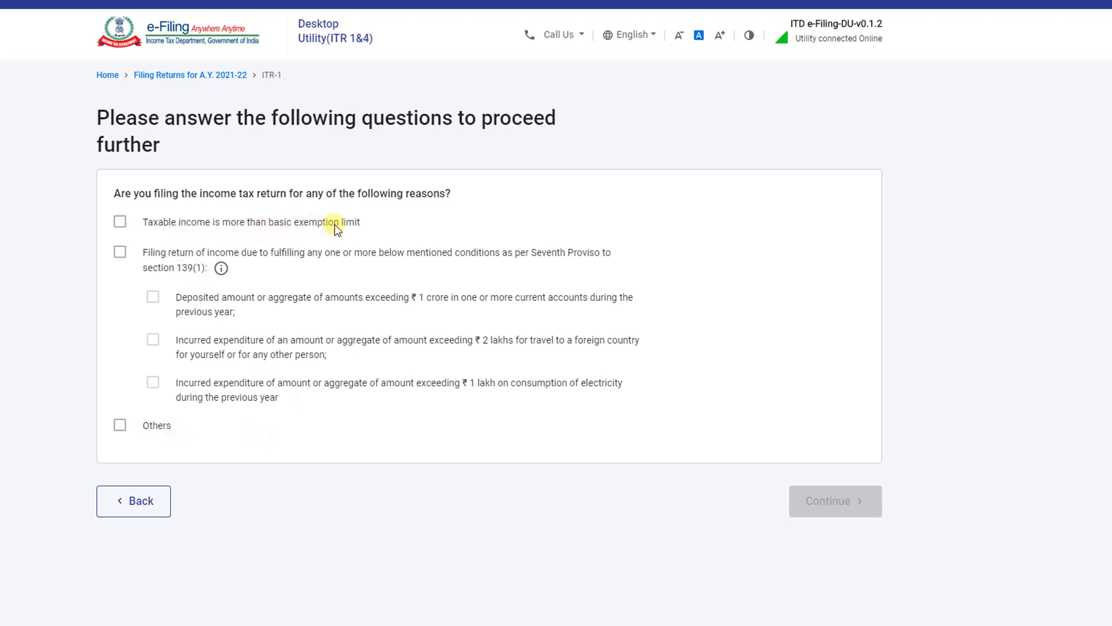
Set Others as the only filing reason, untick taxable income, and continue to validation
left_click(121, 224)
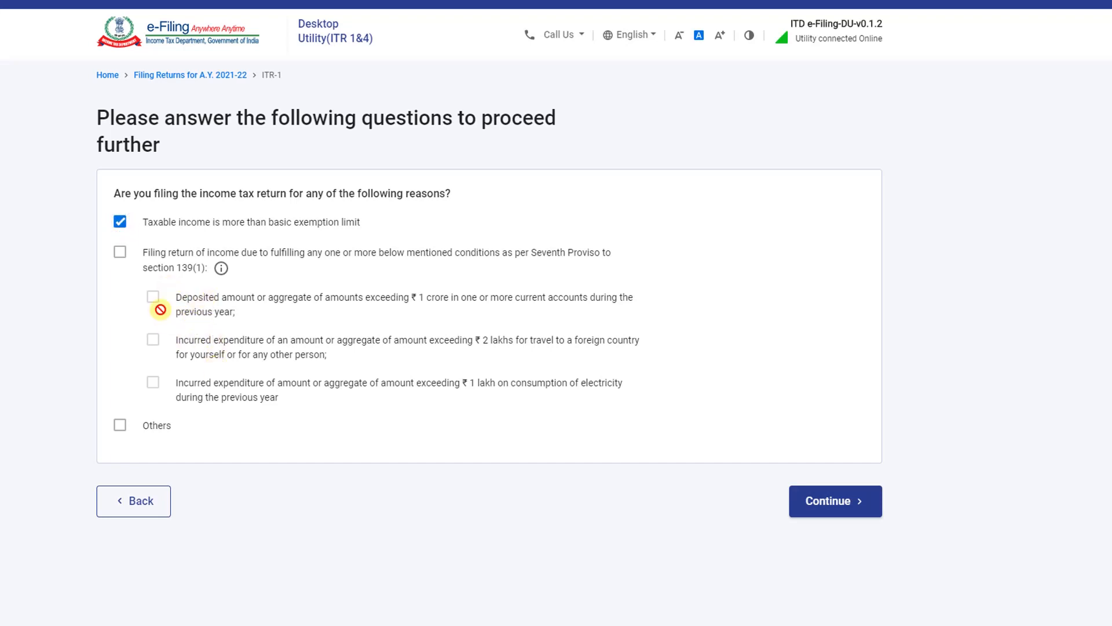
left_click(120, 237)
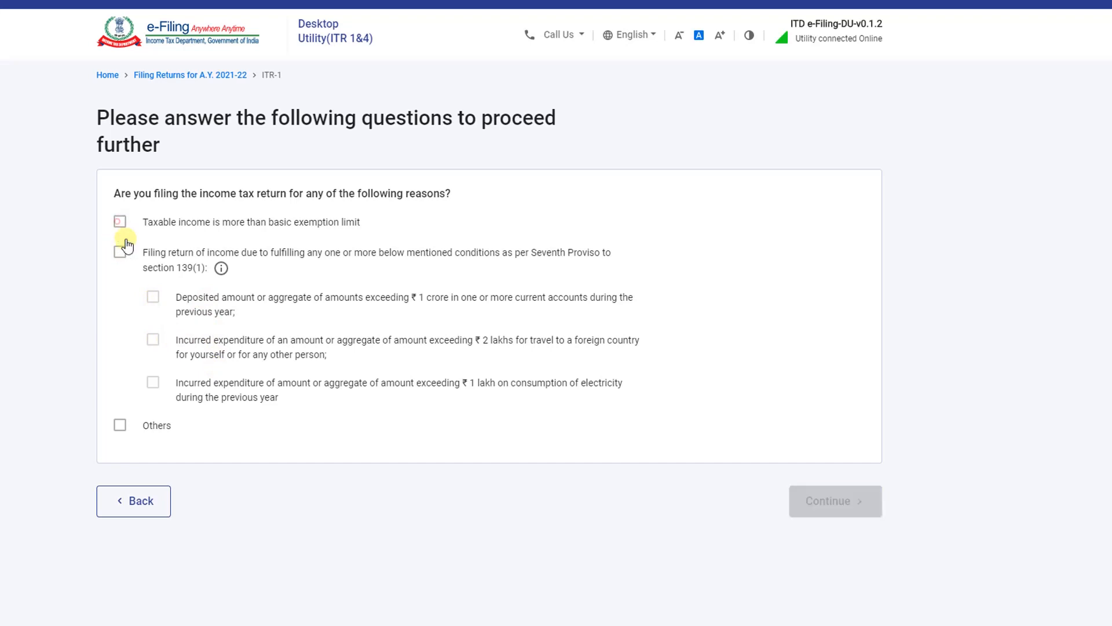
left_click(120, 426)
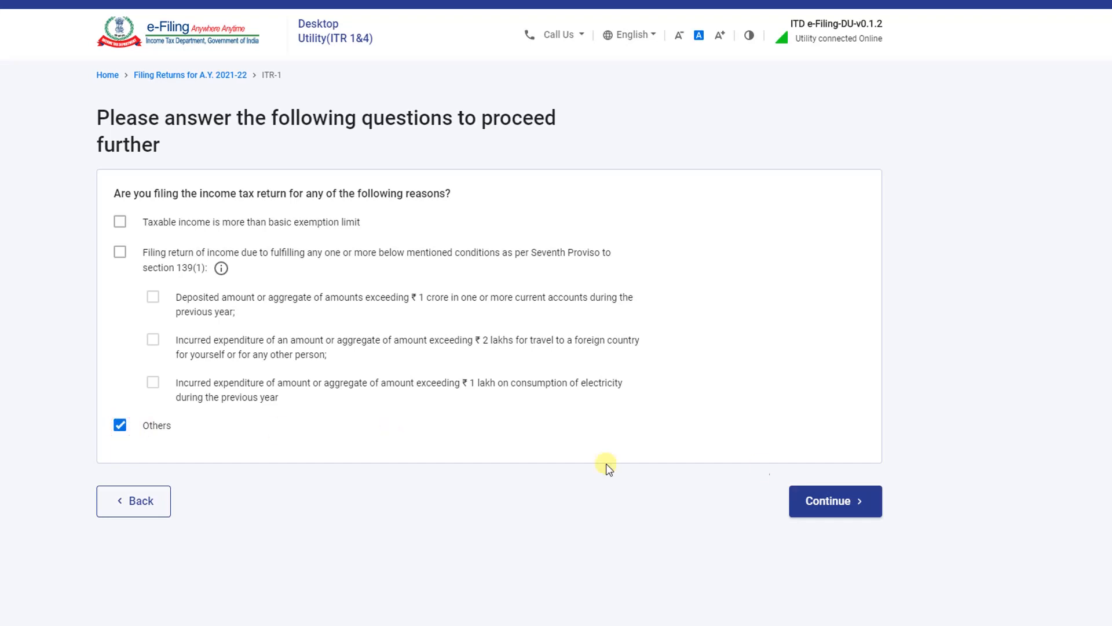
left_click(831, 505)
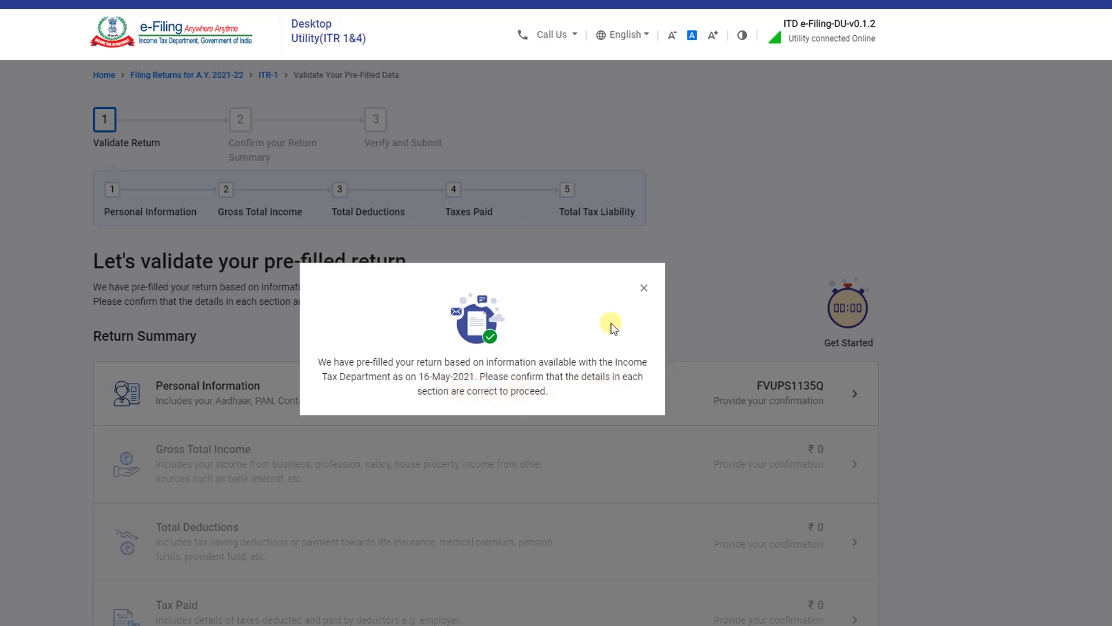
Dismiss the pre-filled notice, review the Return Summary, and open Personal Information
left_click(643, 288)
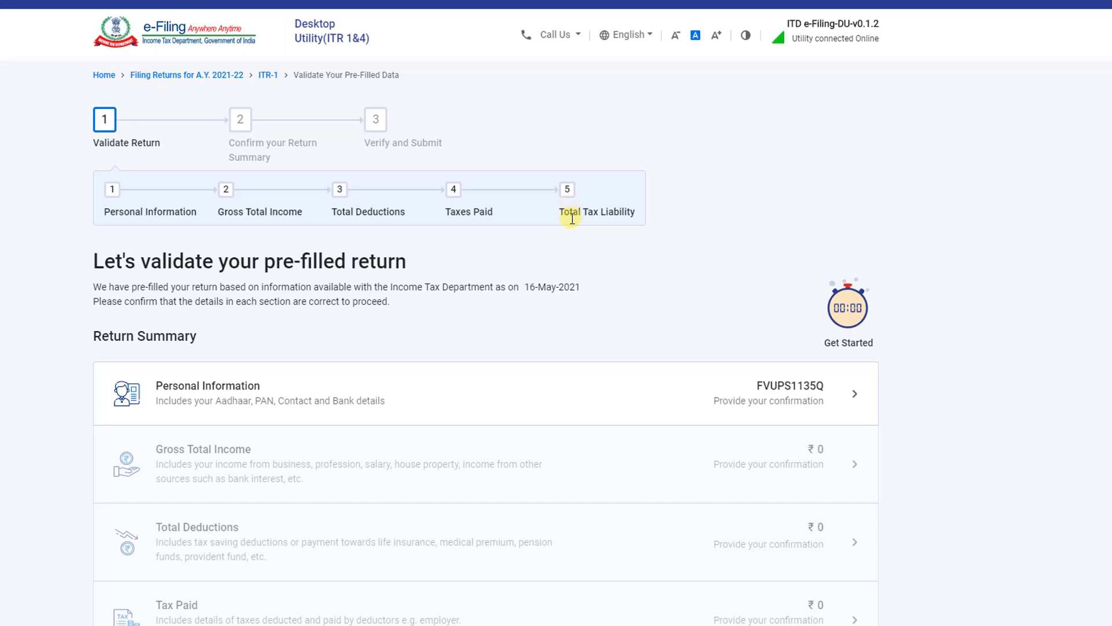
scroll(224, 318, "down", 1)
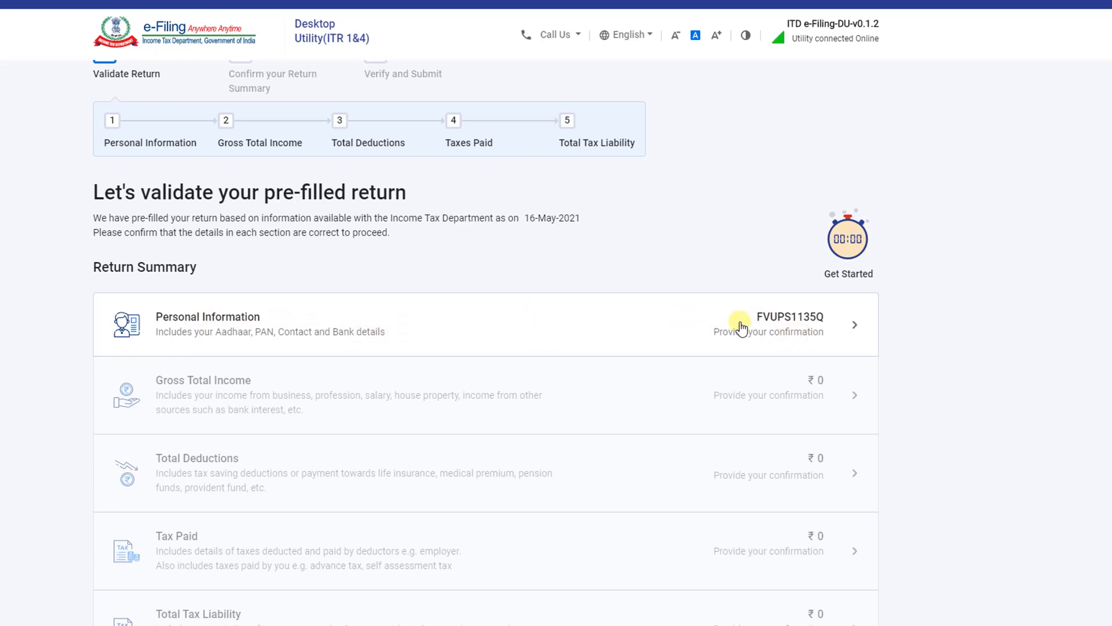
scroll(787, 323, "up", 1)
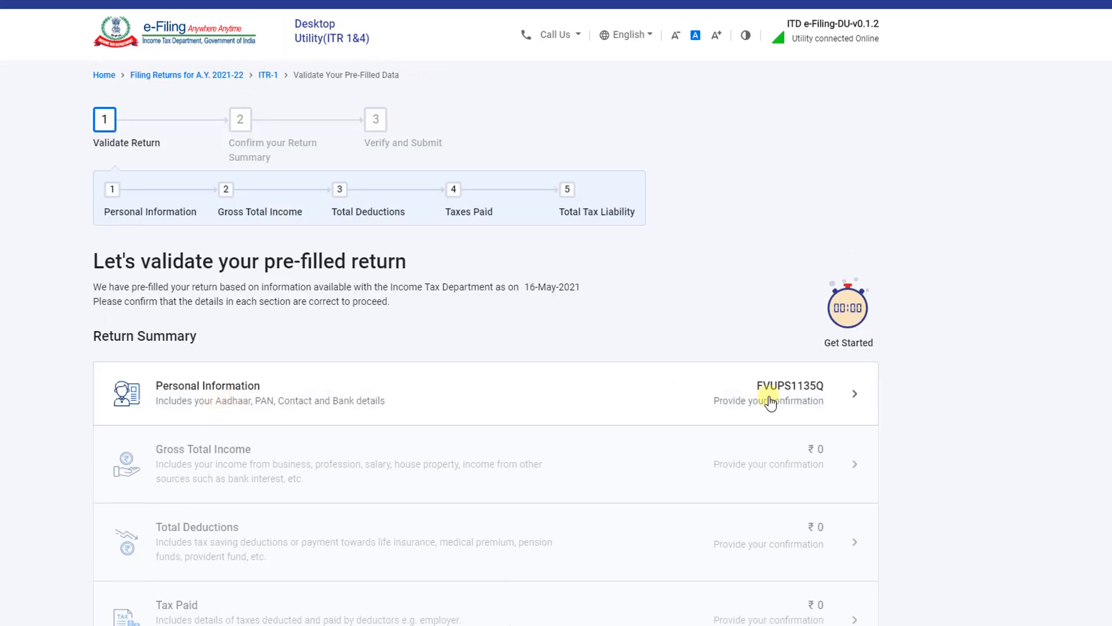
left_click(796, 394)
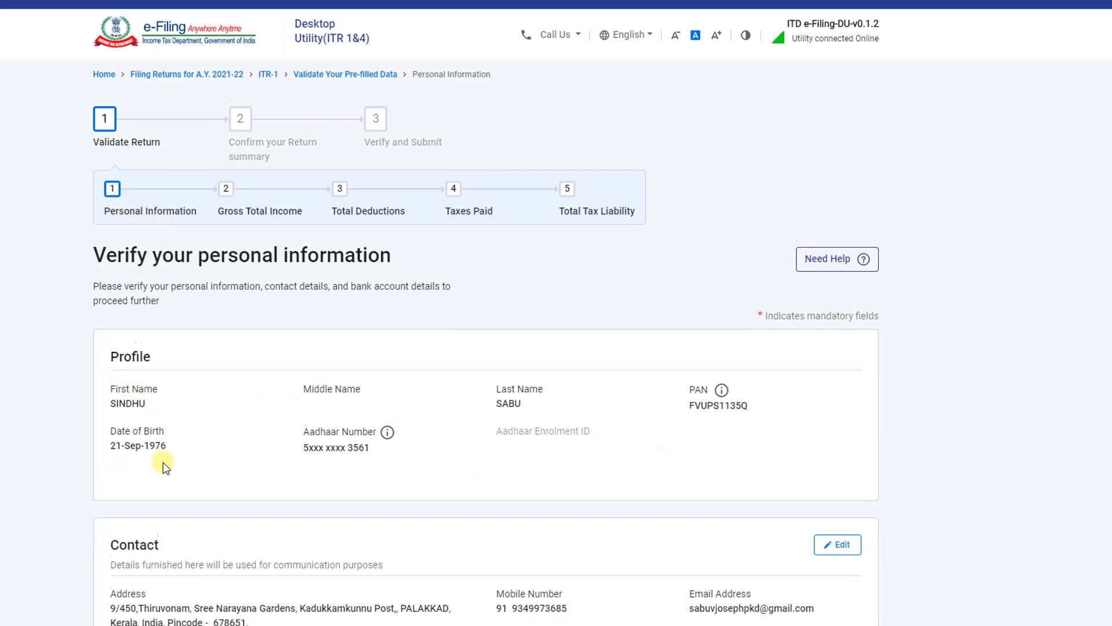
scroll(329, 391, "down", 1)
scroll(699, 368, "down", 2)
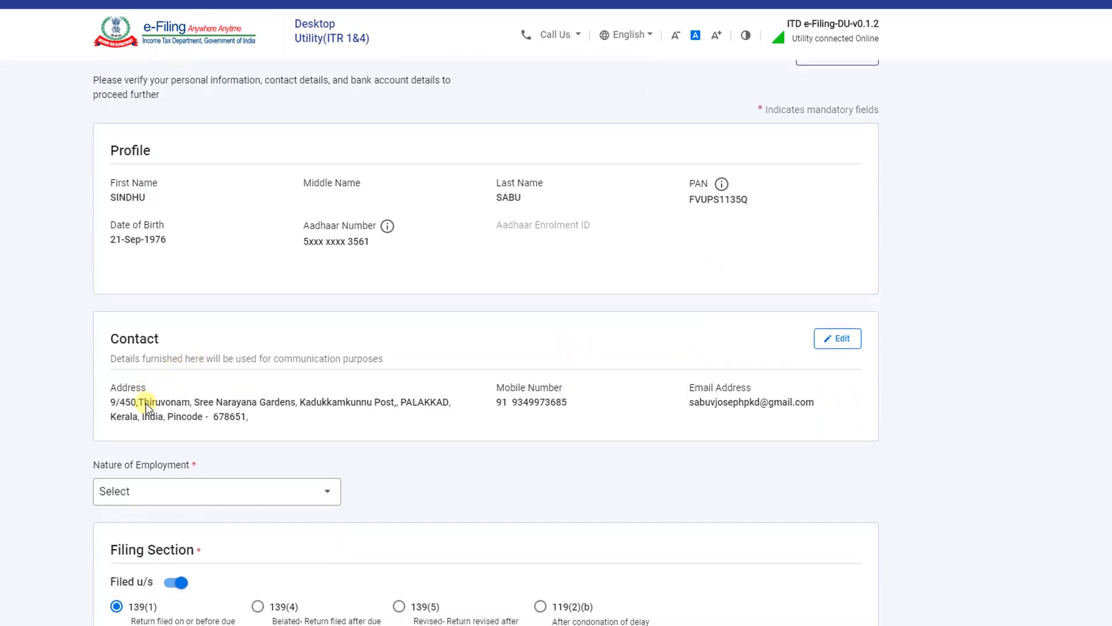
scroll(713, 402, "down", 1)
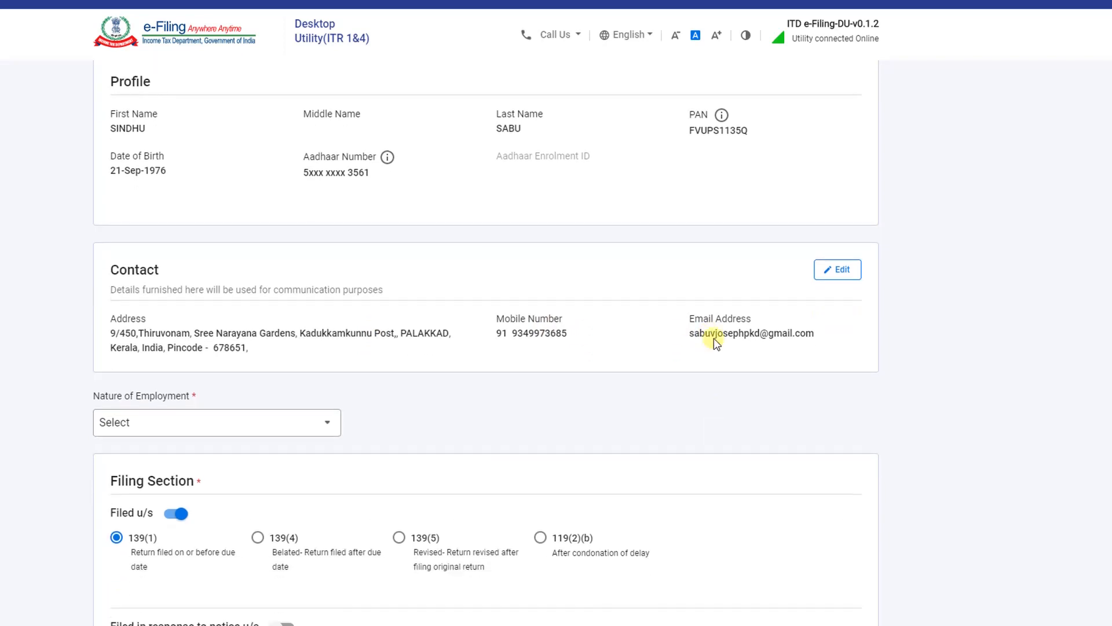
scroll(717, 342, "down", 1)
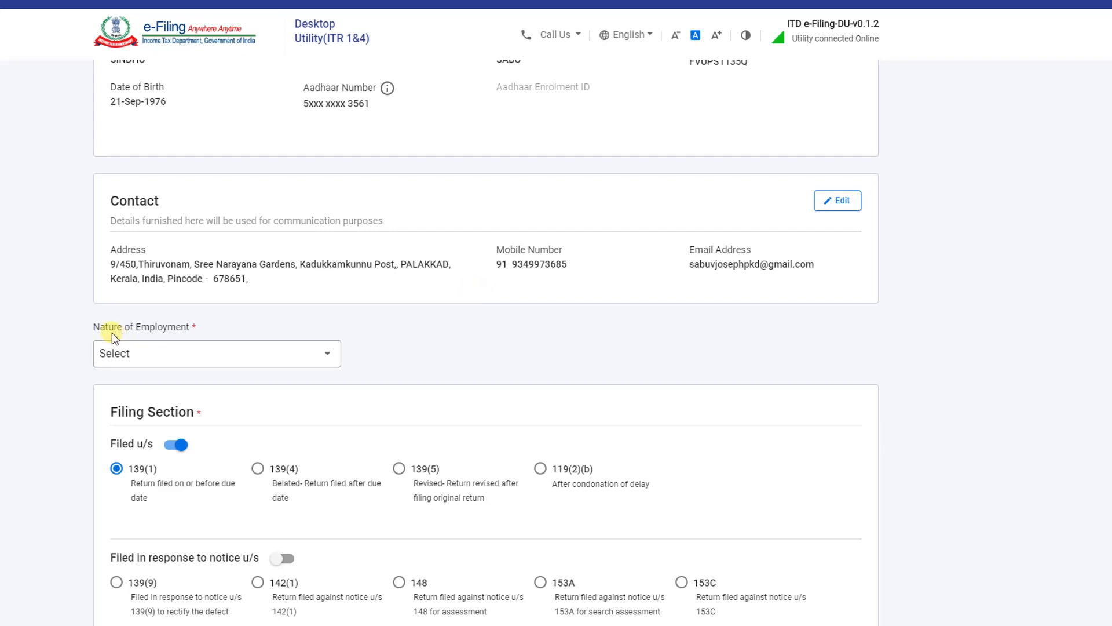
Choose Others from the Nature of Employment dropdown list
left_click(237, 355)
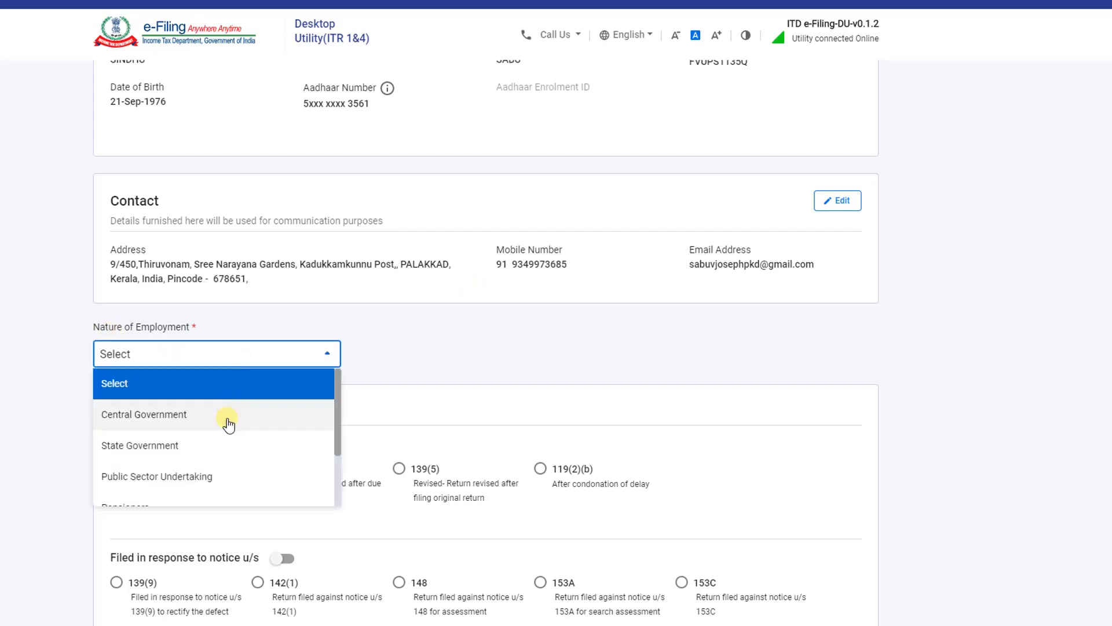
scroll(226, 420, "down", 2)
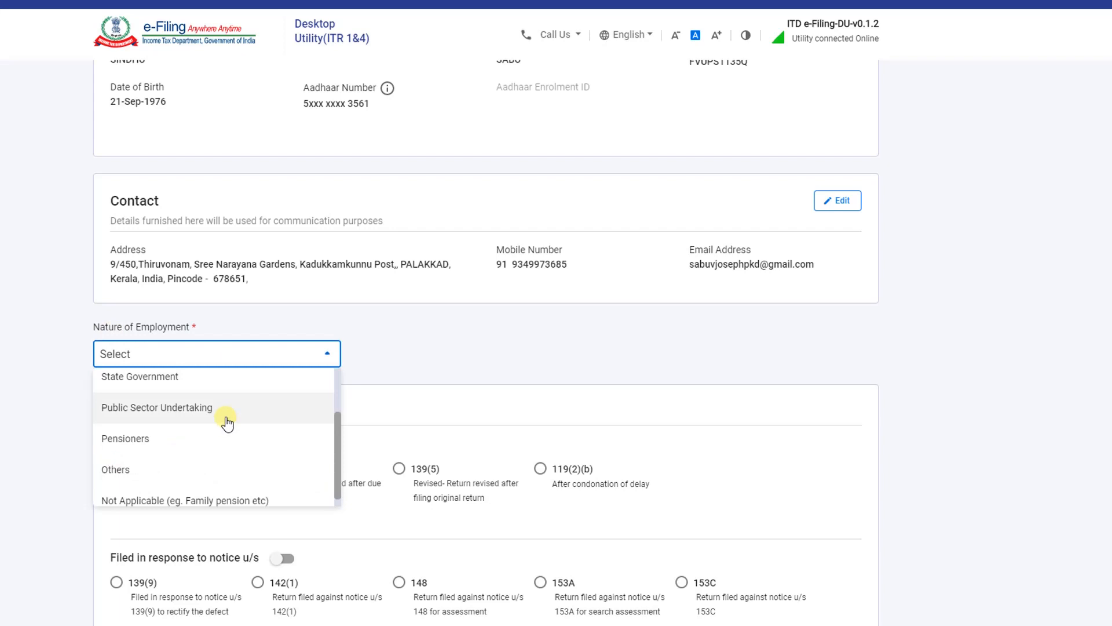
scroll(220, 425, "down", 1)
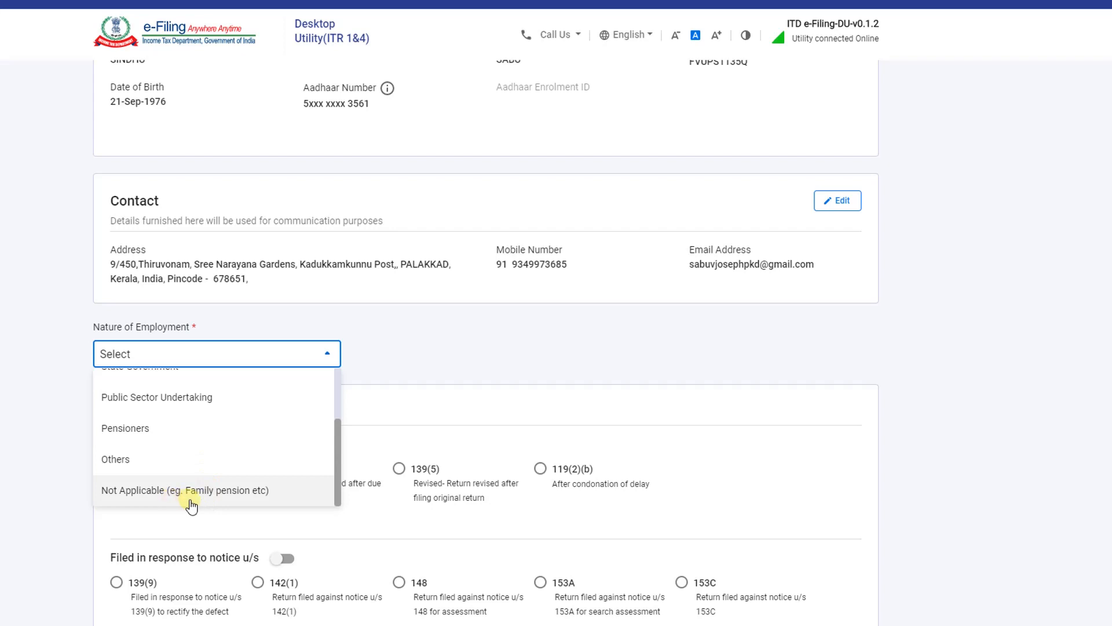
left_click(131, 461)
scroll(214, 176, "down", 3)
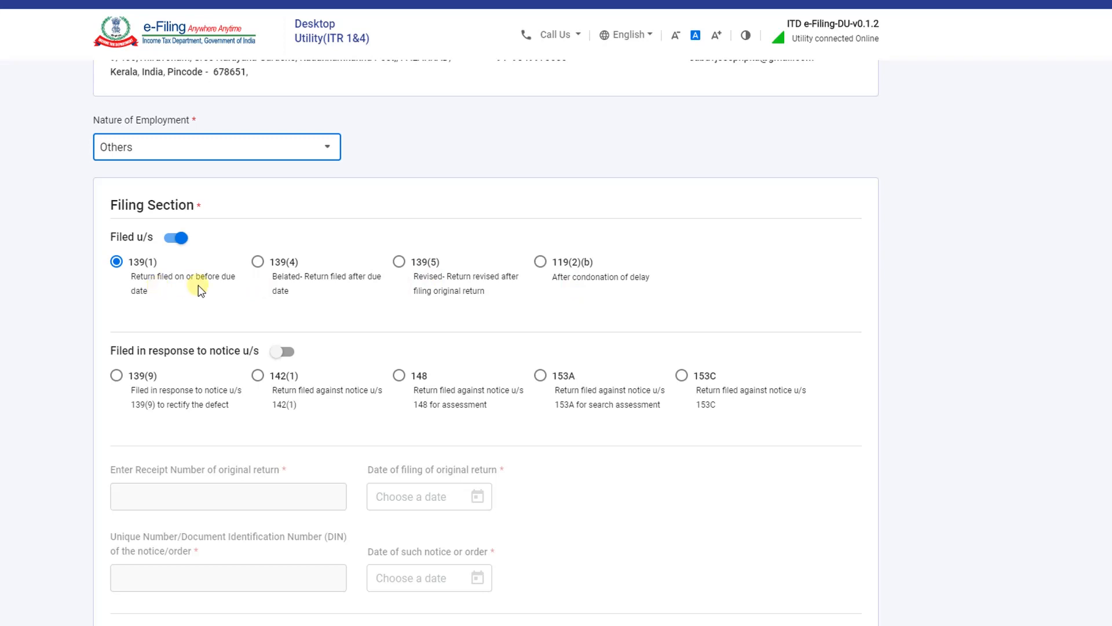
Keep the return filed under section 139(1)
left_click(116, 262)
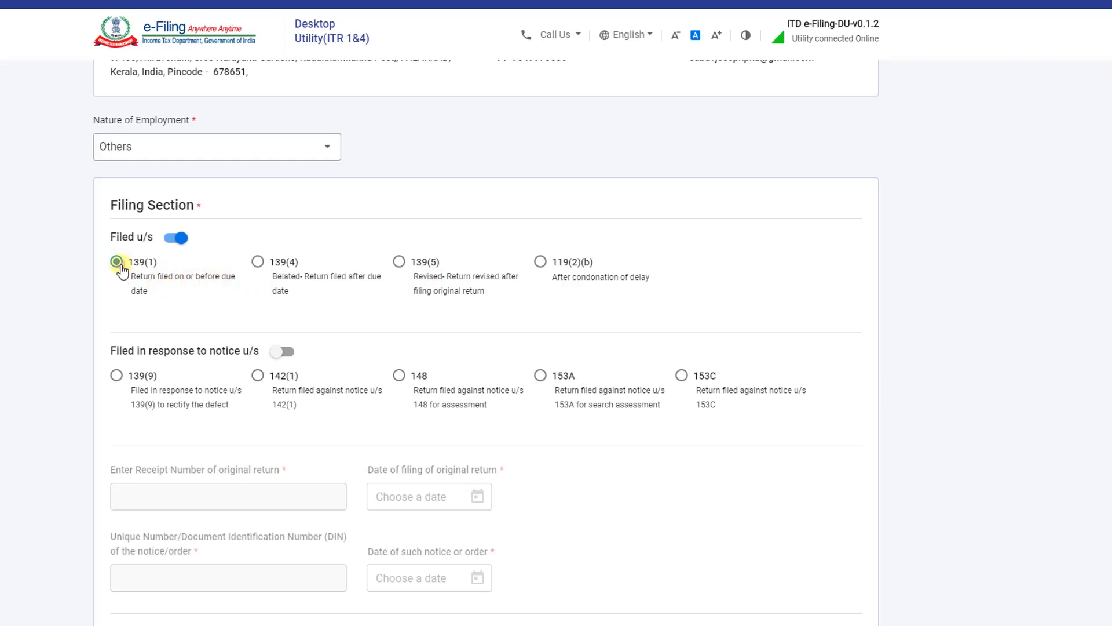
scroll(124, 278, "down", 1)
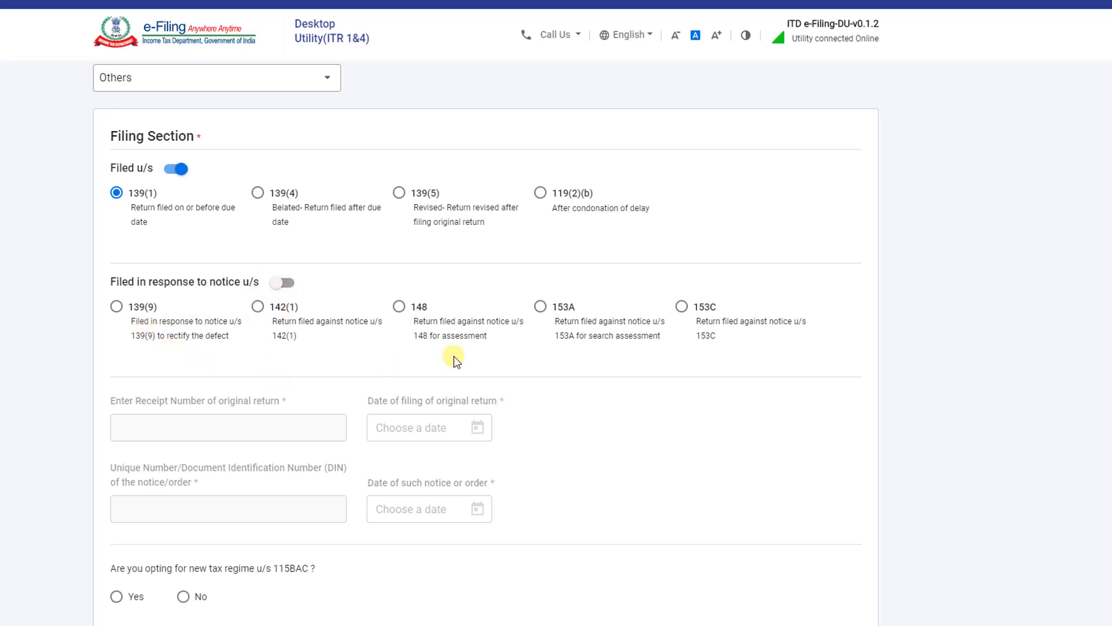
scroll(273, 252, "down", 5)
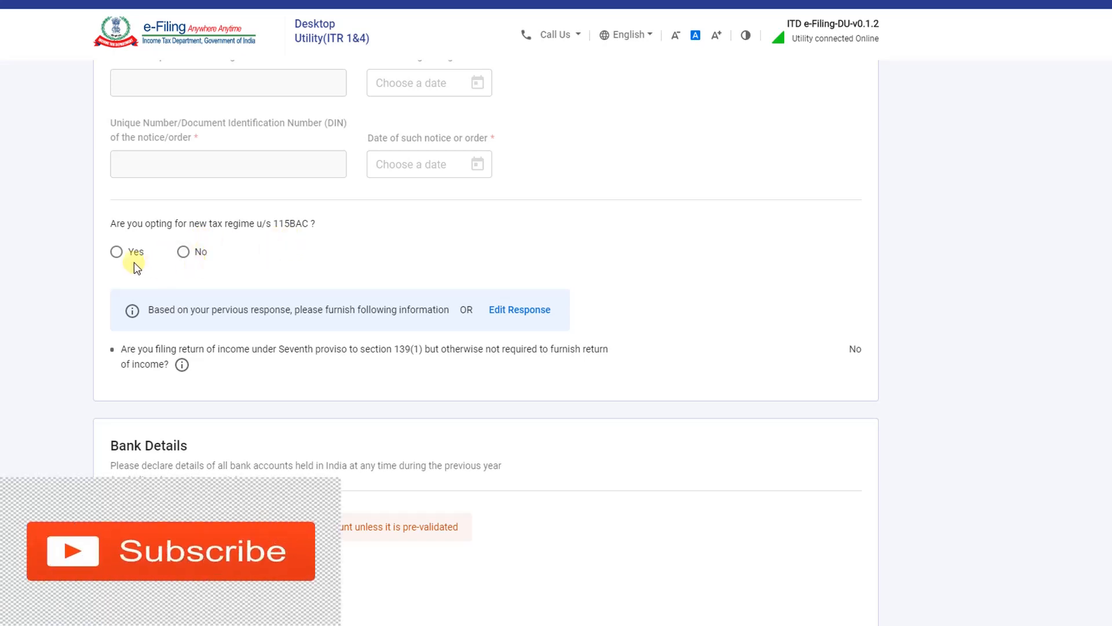
Answer No to opting for the new tax regime under section 115BAC
left_click(117, 253)
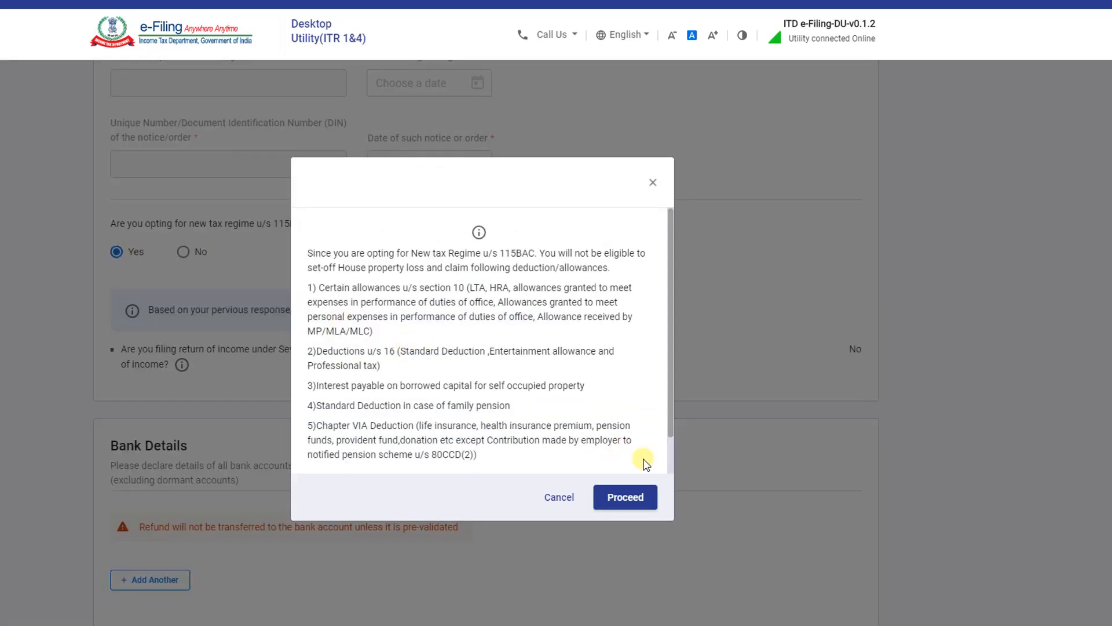
left_click(558, 496)
left_click(183, 252)
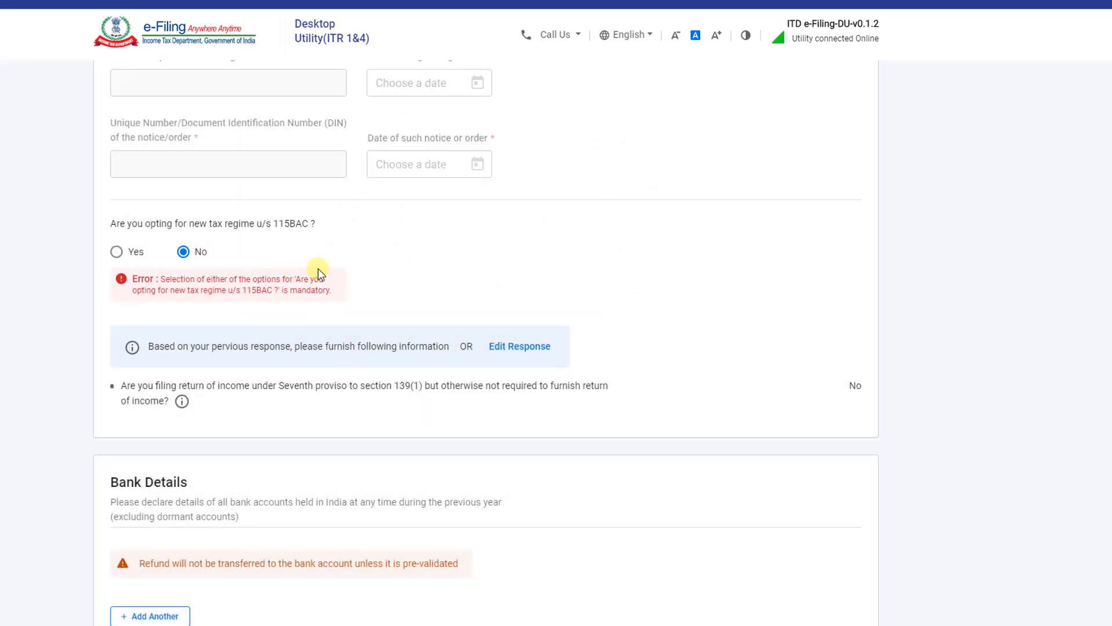
scroll(318, 269, "down", 2)
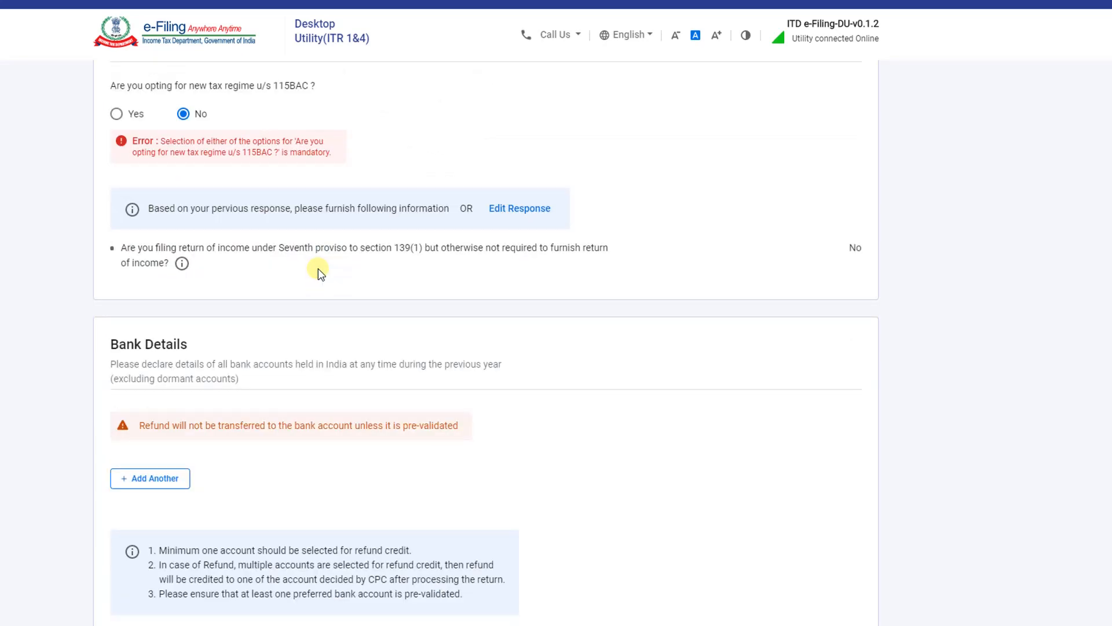
scroll(318, 269, "down", 1)
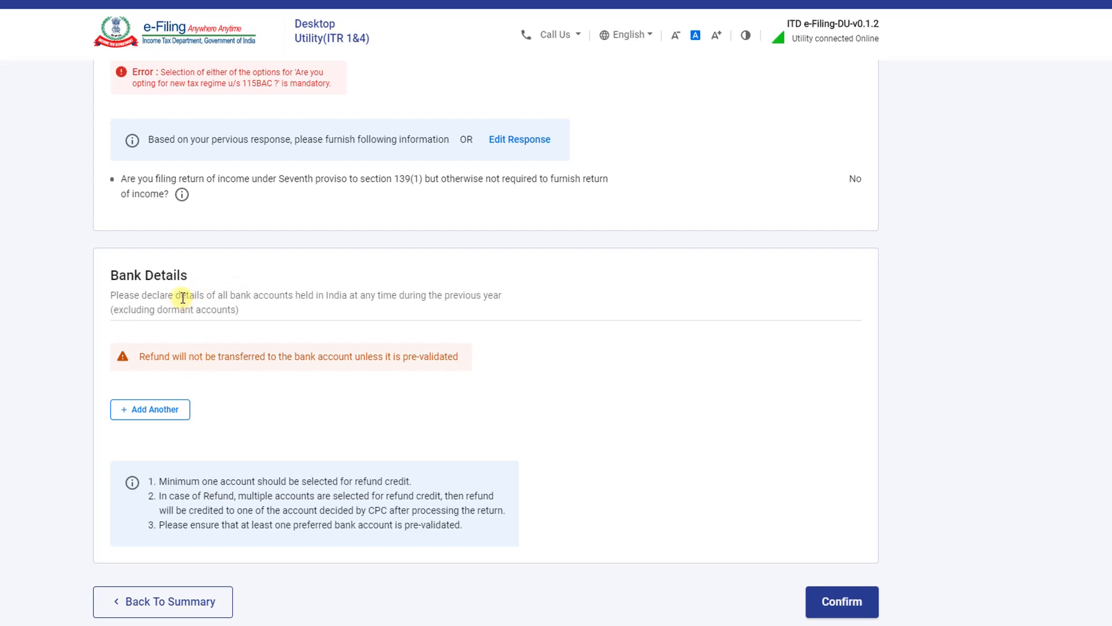
Add a CANARA BANK account with its IFS code and account number
left_click(154, 412)
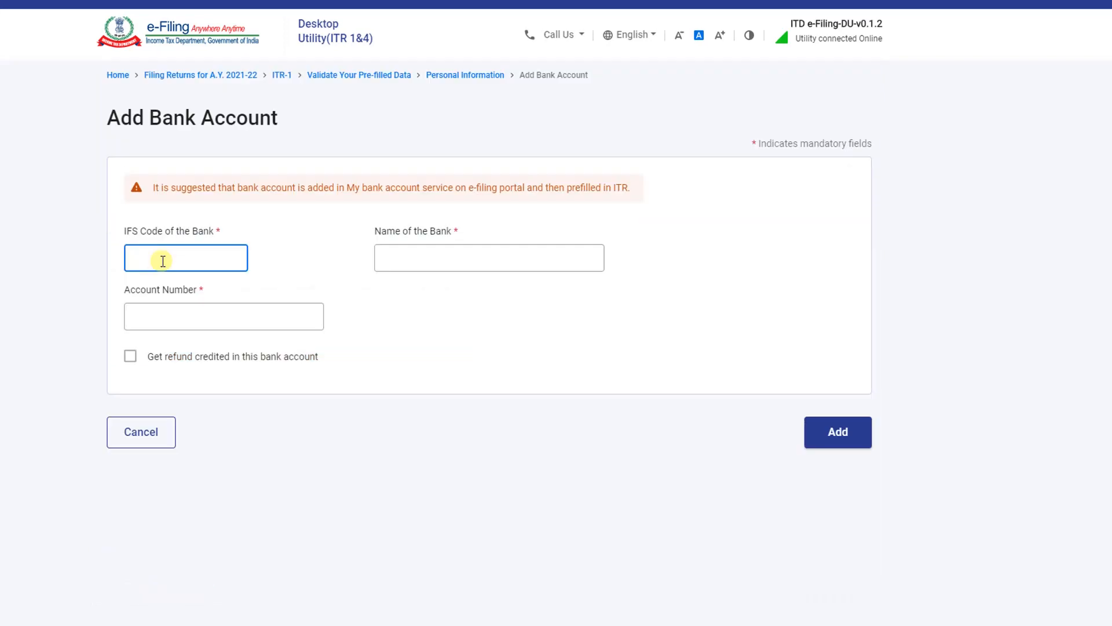
type("CNRB0000743")
key("Tab")
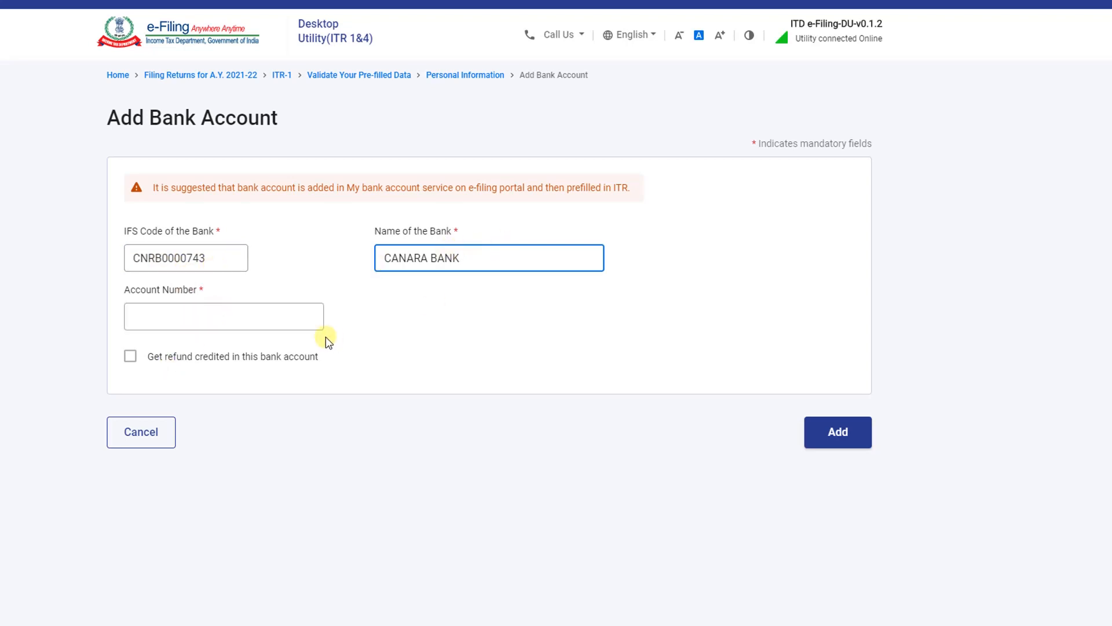
left_click(295, 326)
type("•••")
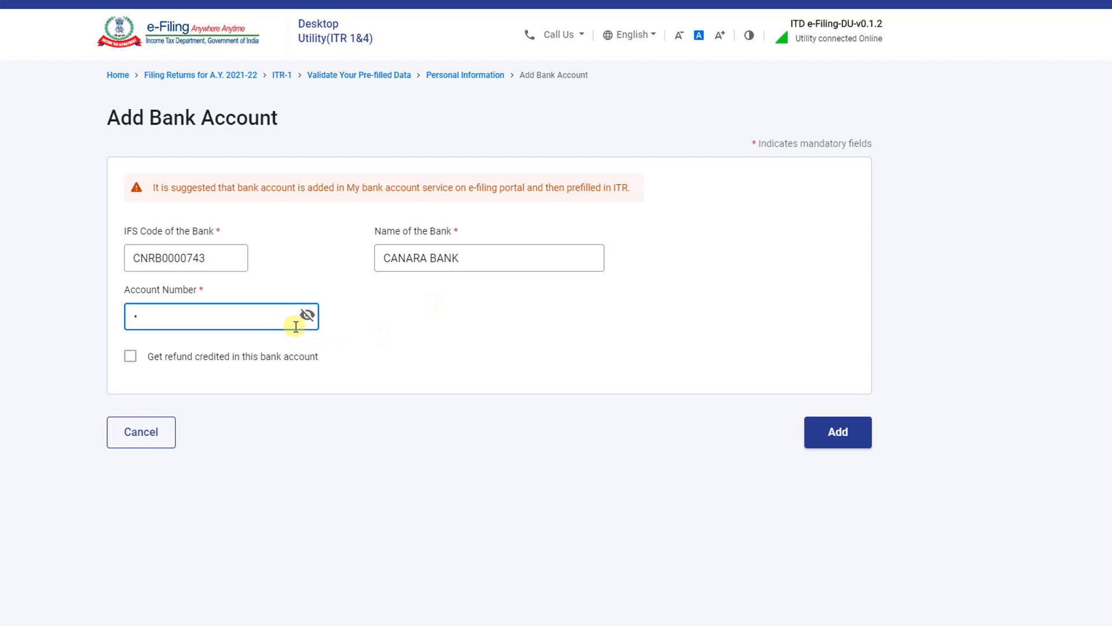
type("•")
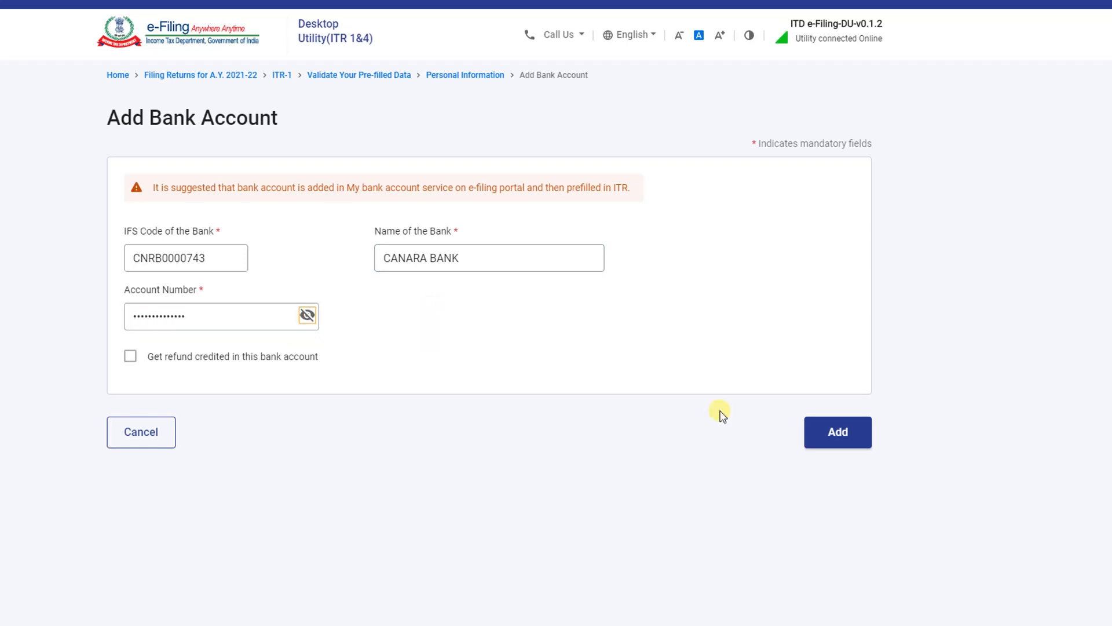
left_click(834, 438)
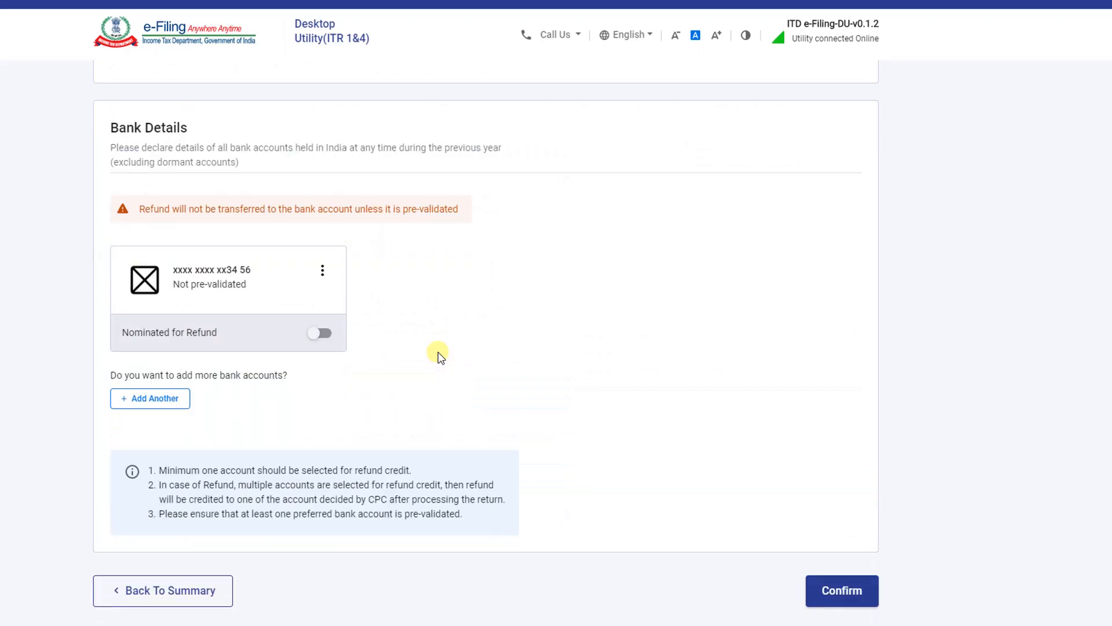
Confirm the personal information, which raises a missing refund-account error
scroll(438, 353, "up", 20)
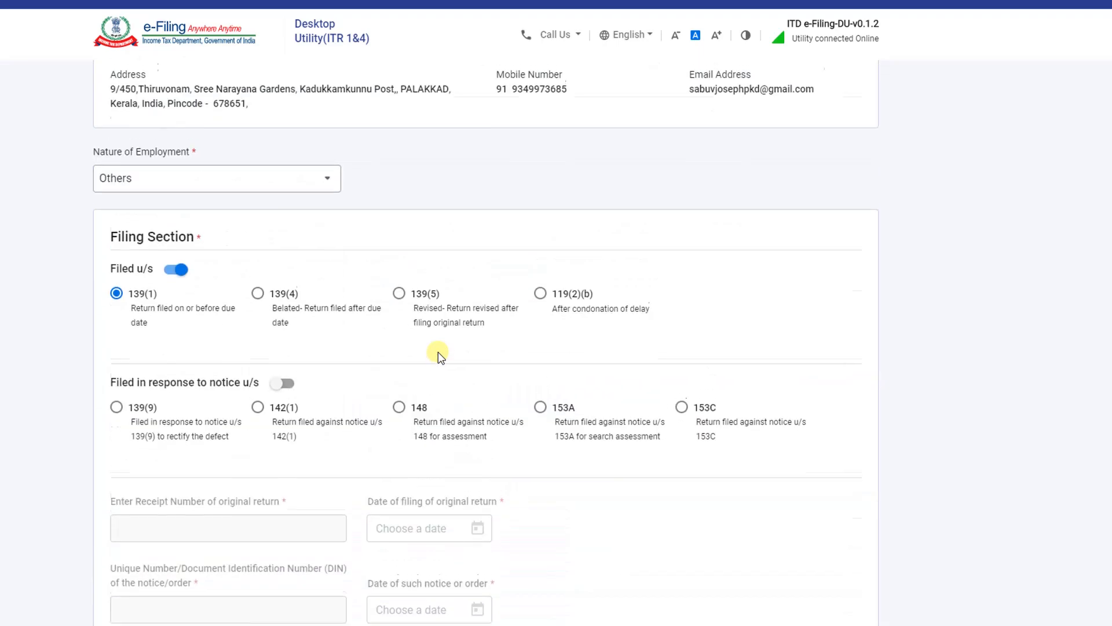
scroll(438, 353, "down", 20)
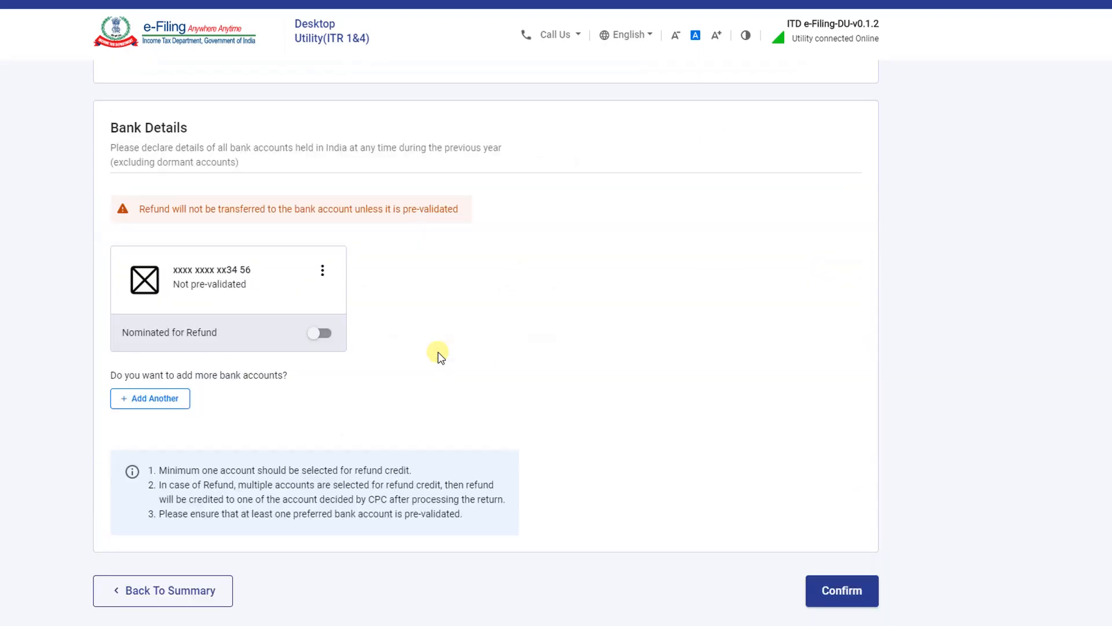
left_click(838, 591)
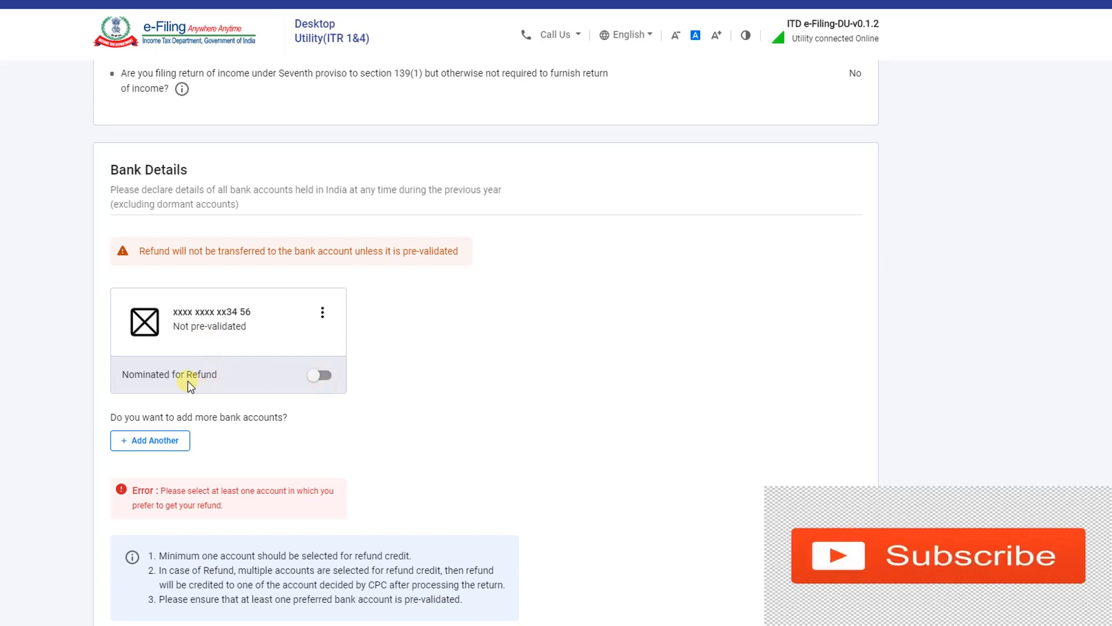
Add a second HDFC BANK account and nominate the first account for refund
left_click(154, 444)
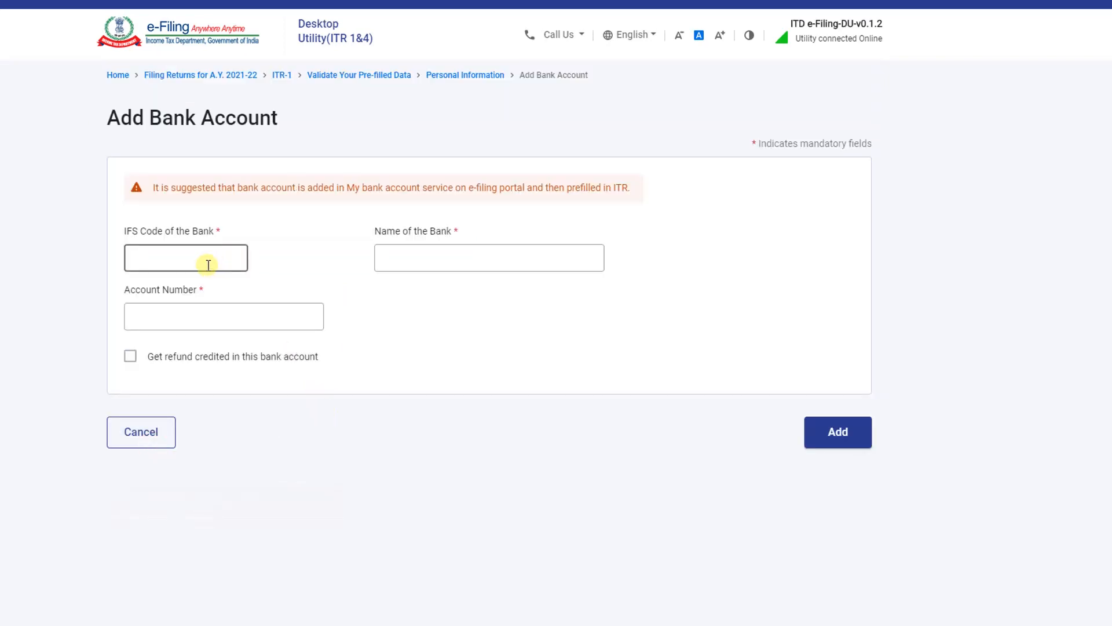
left_click(400, 264)
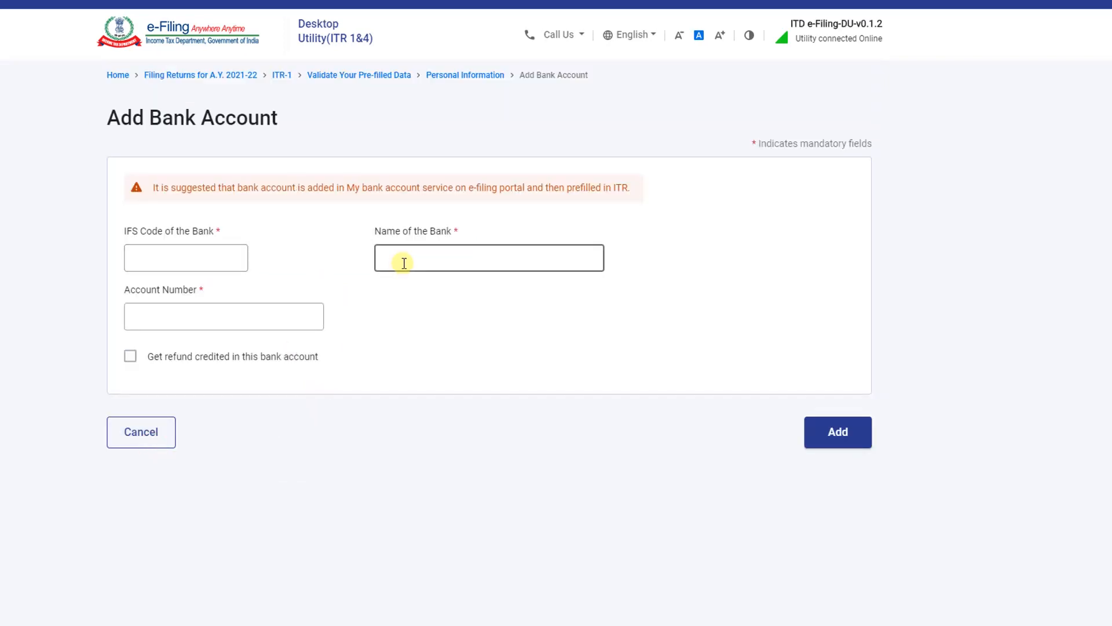
left_click(155, 436)
scroll(297, 497, "down", 8)
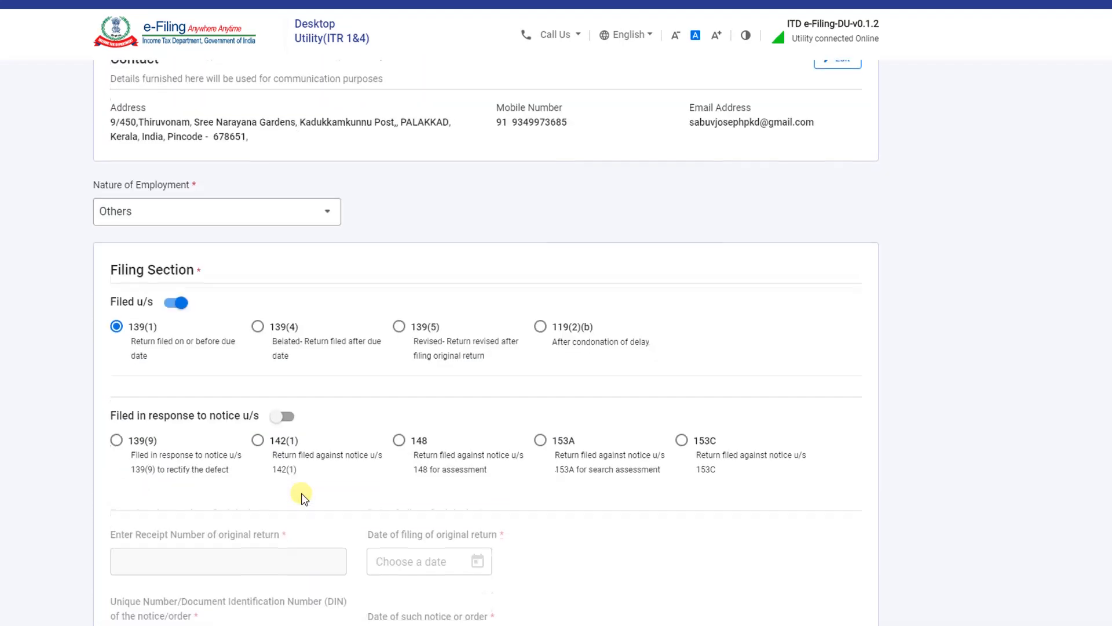
scroll(301, 499, "down", 10)
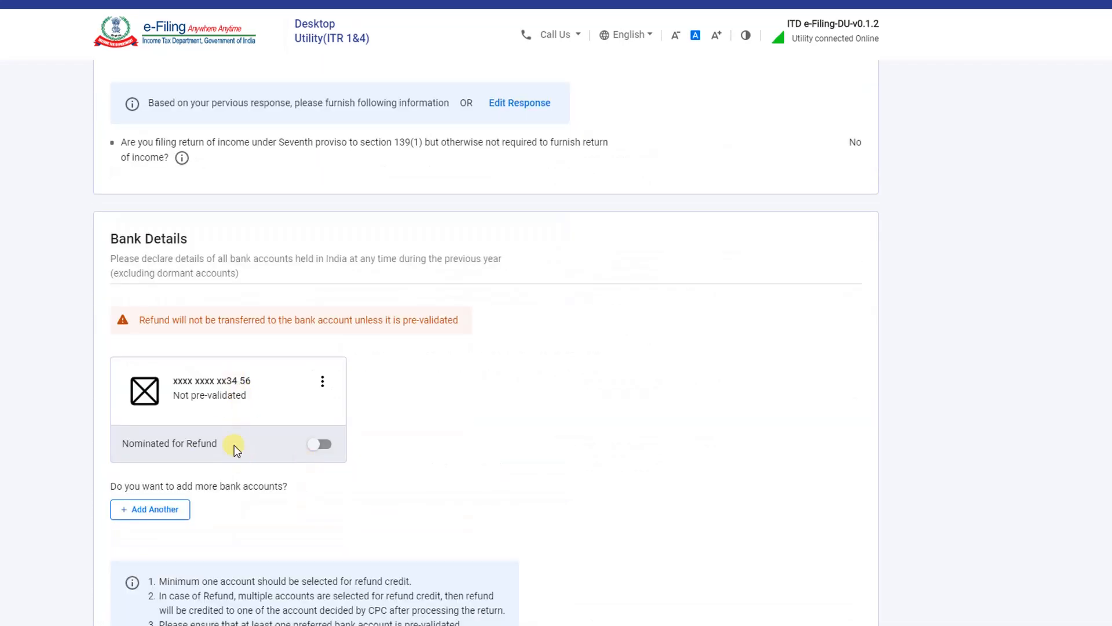
left_click(142, 510)
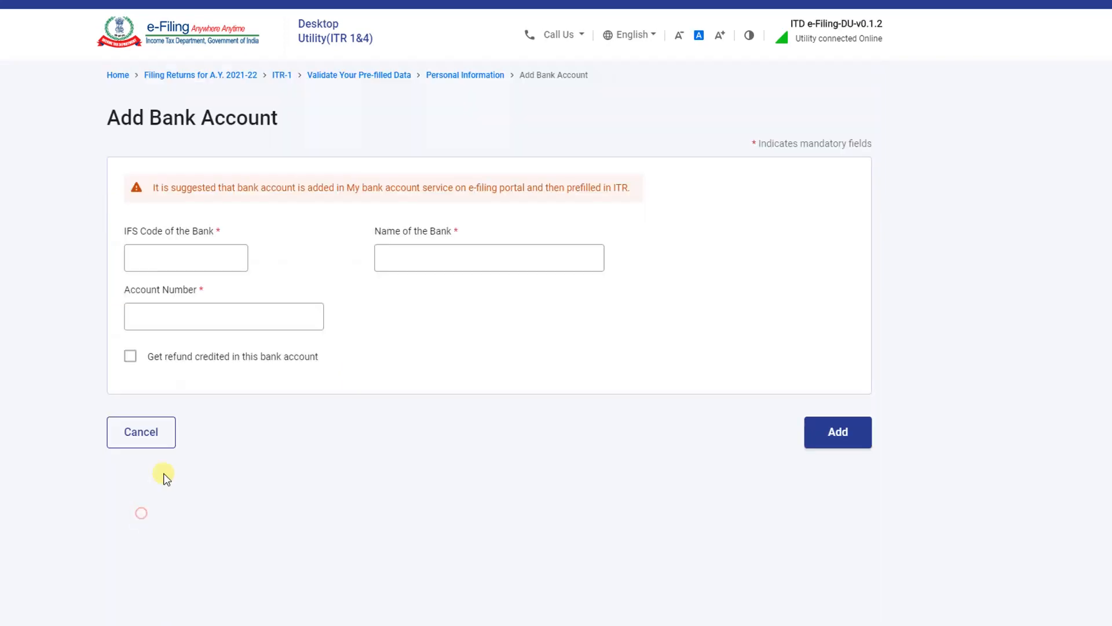
left_click(207, 259)
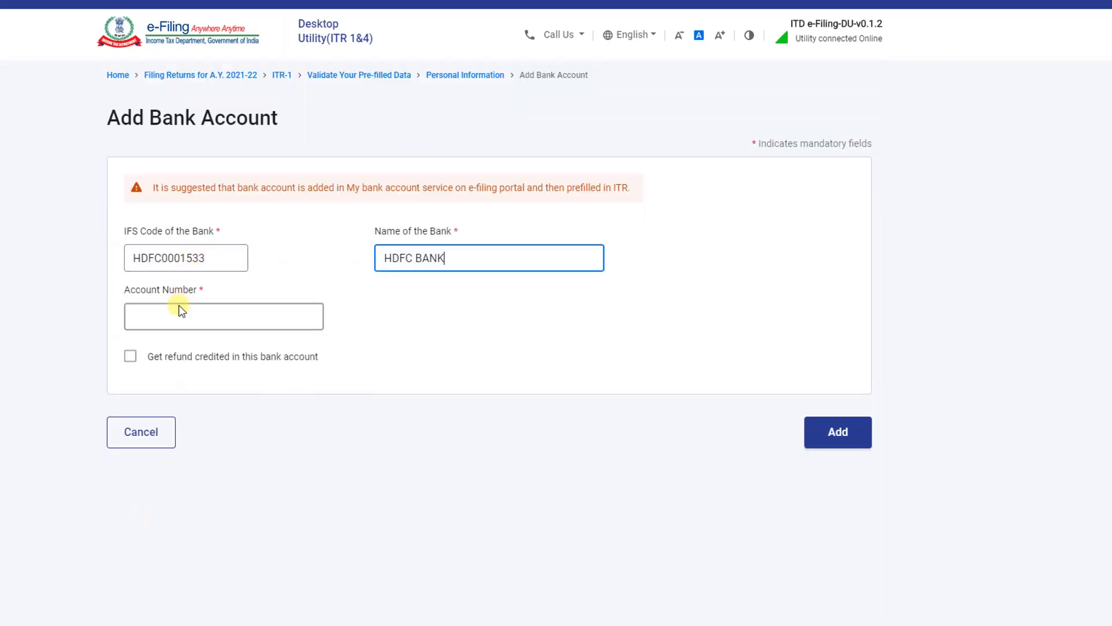
left_click(179, 317)
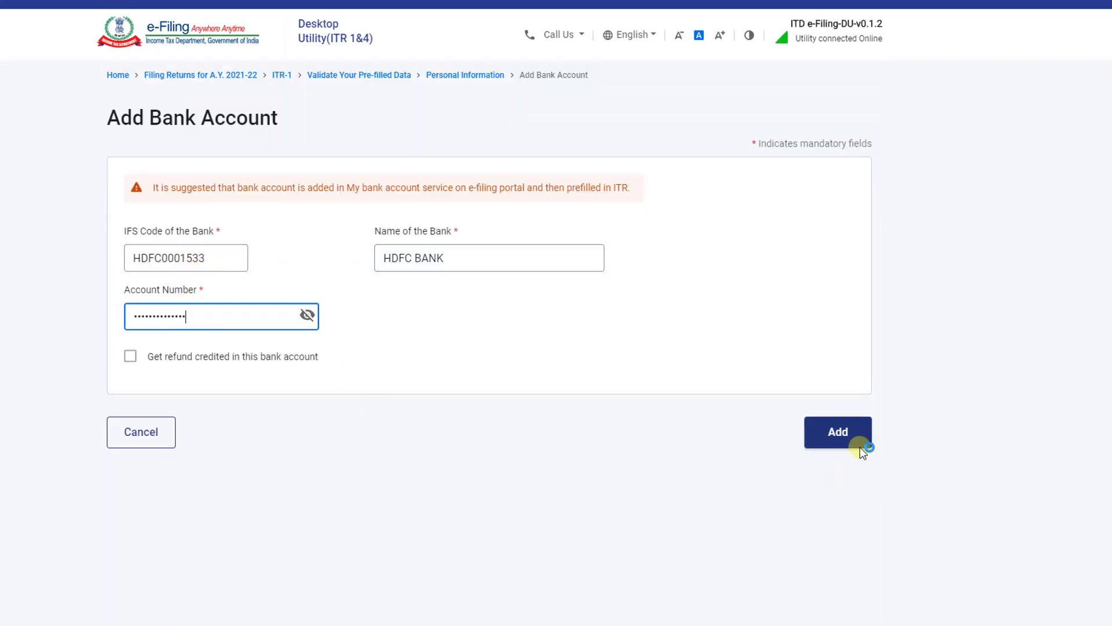
left_click(861, 447)
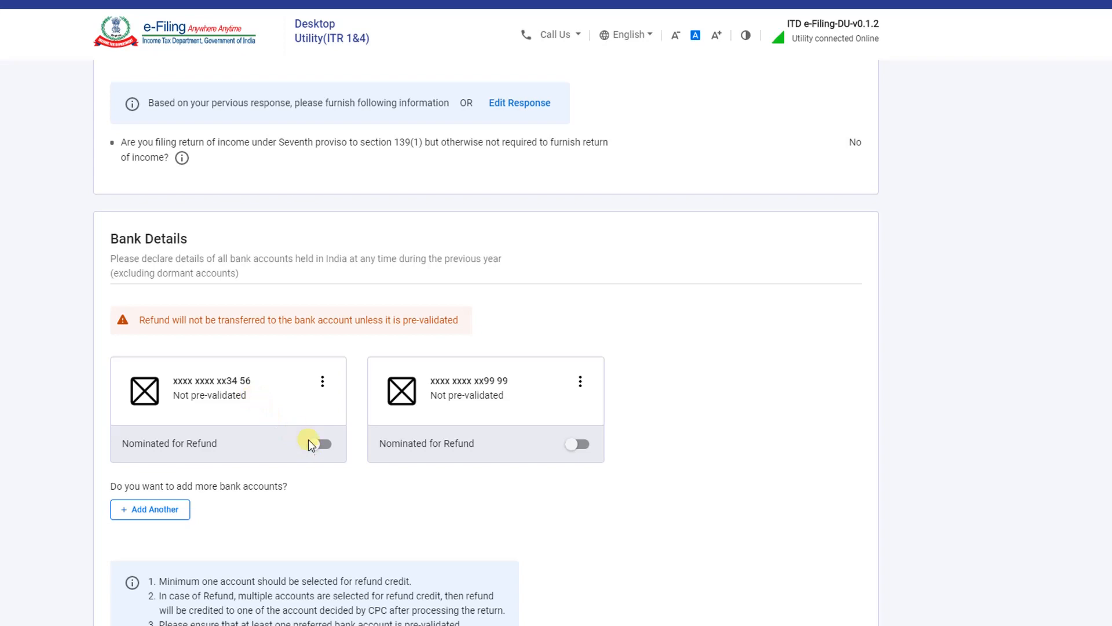
left_click(322, 445)
scroll(320, 447, "down", 2)
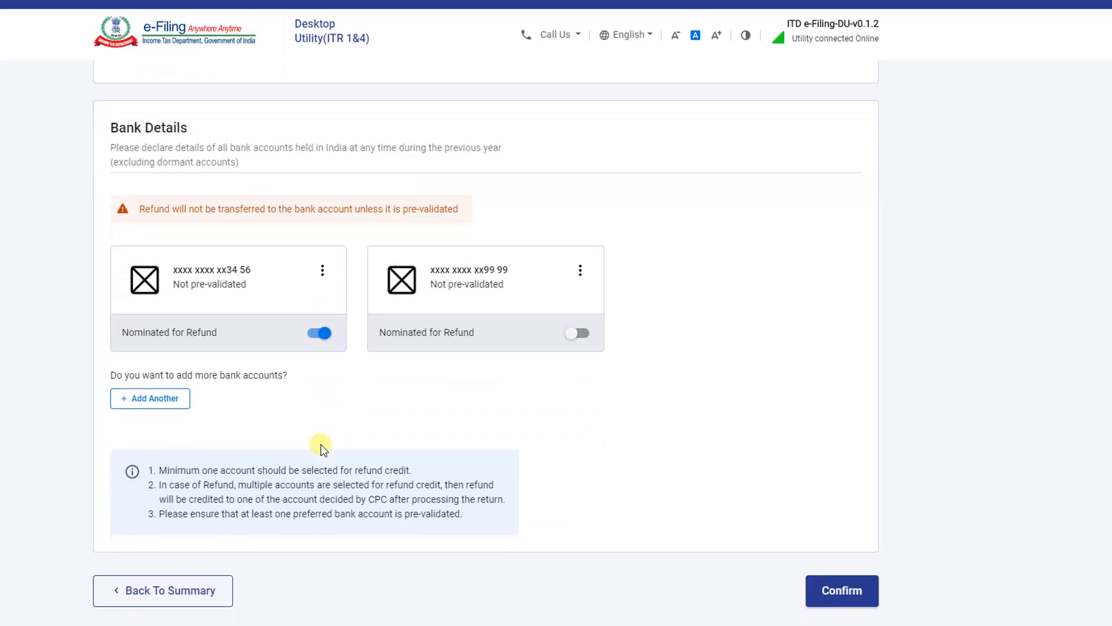
Confirm the personal information section
left_click(833, 587)
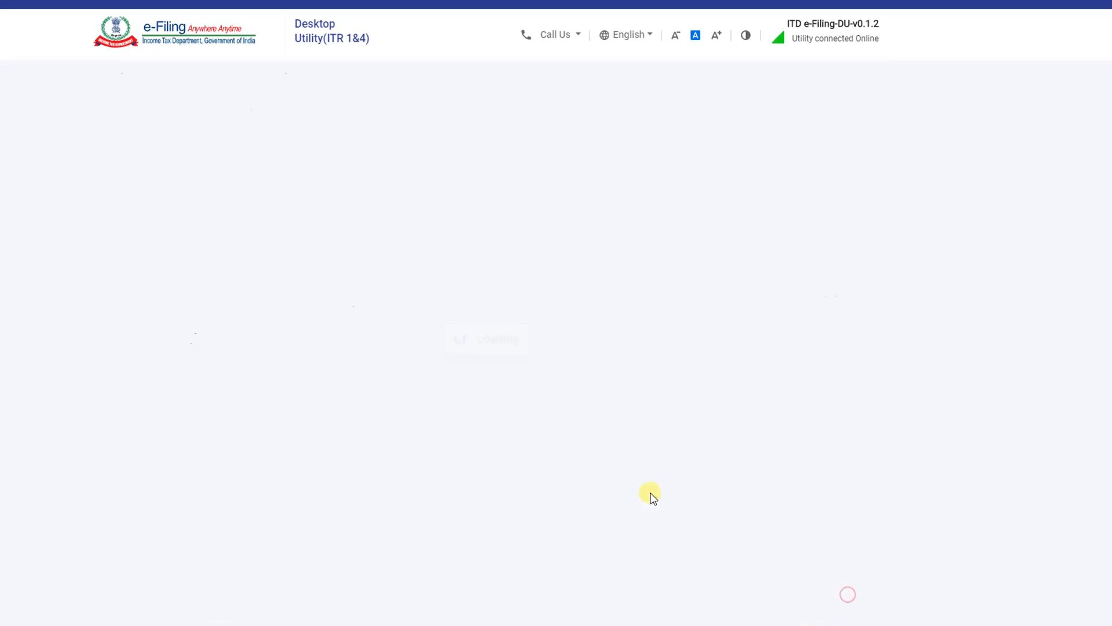
scroll(315, 451, "up", 2)
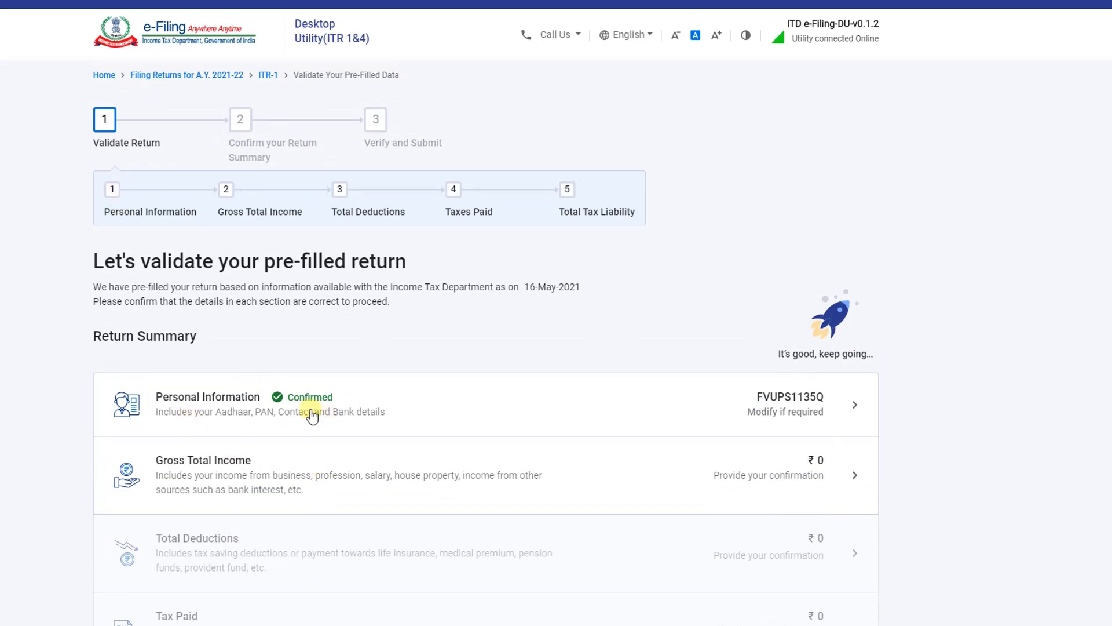
scroll(744, 403, "down", 2)
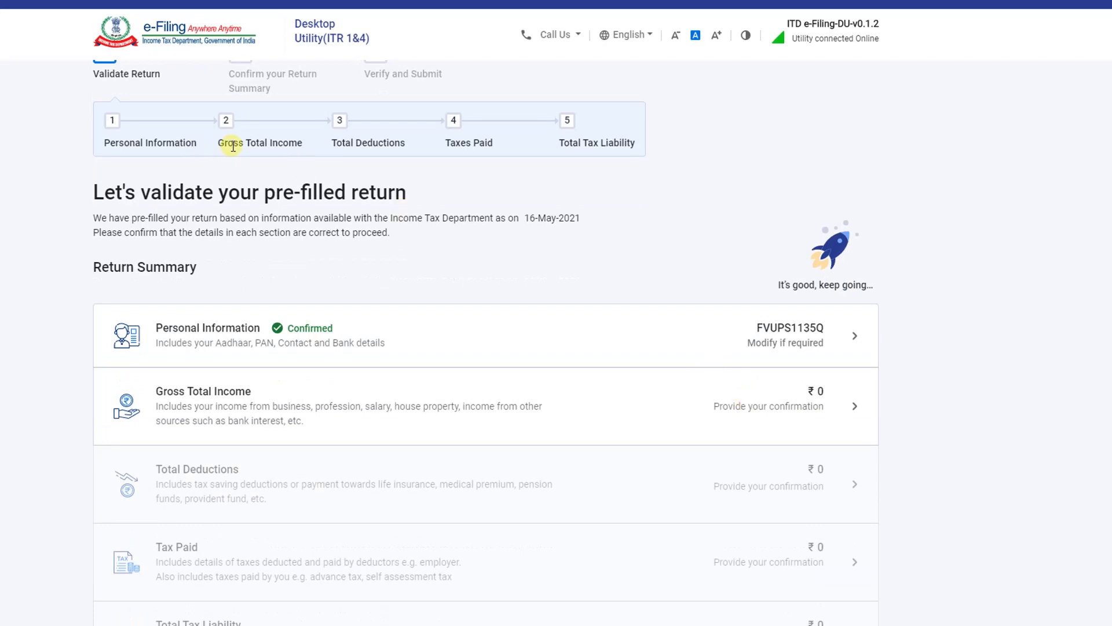
Enter 751666 as salary under section 17(1) in Income from Salary
left_click(807, 404)
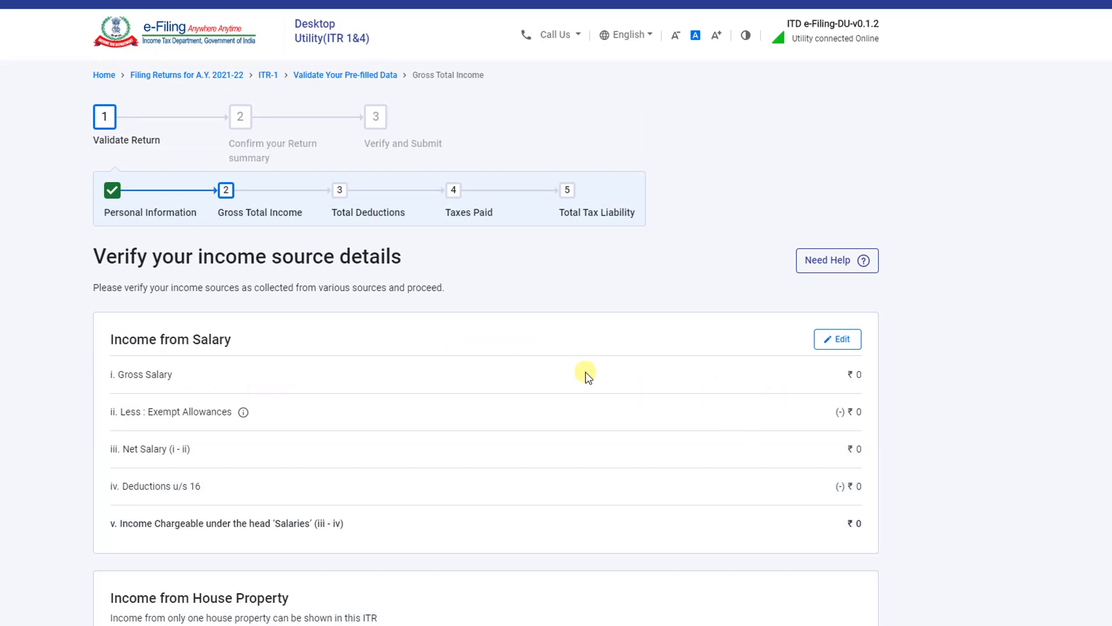
scroll(182, 271, "down", 1)
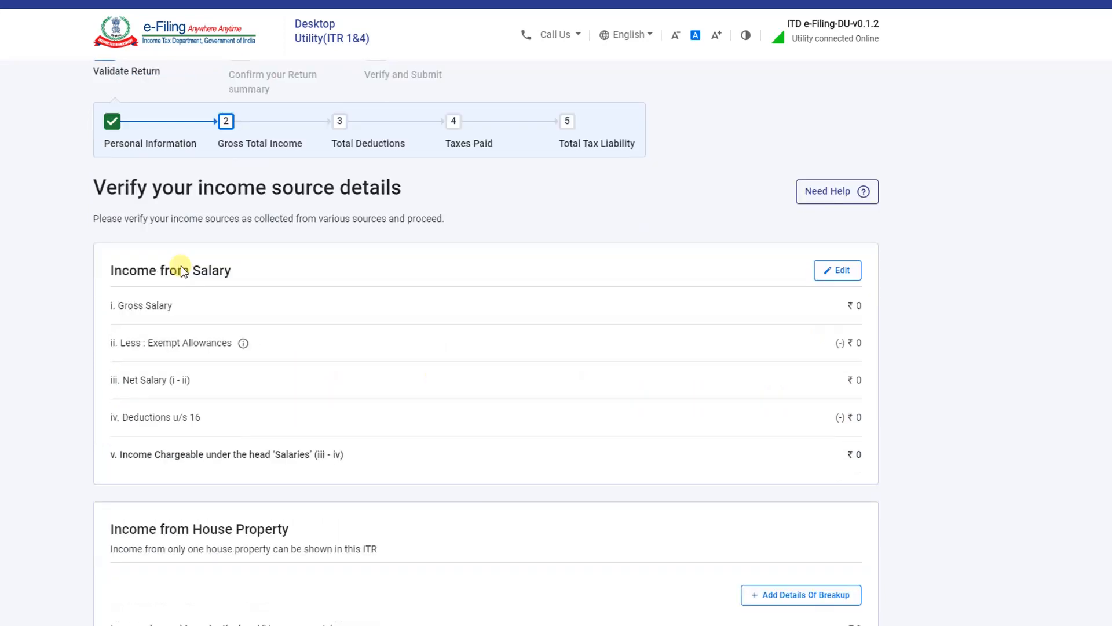
scroll(231, 226, "down", 1)
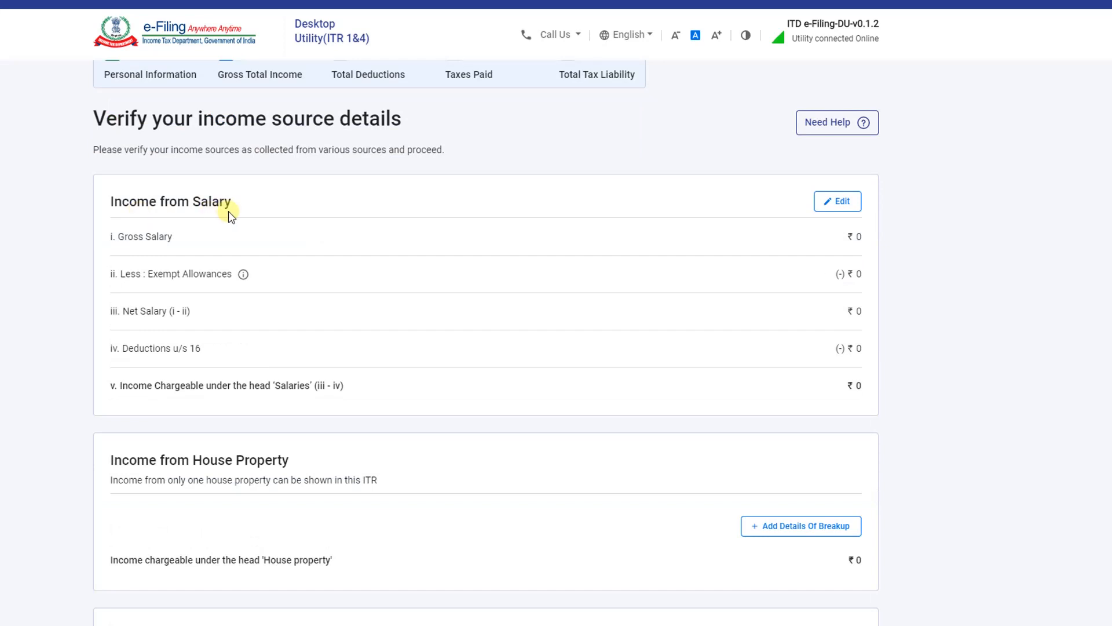
left_click(839, 201)
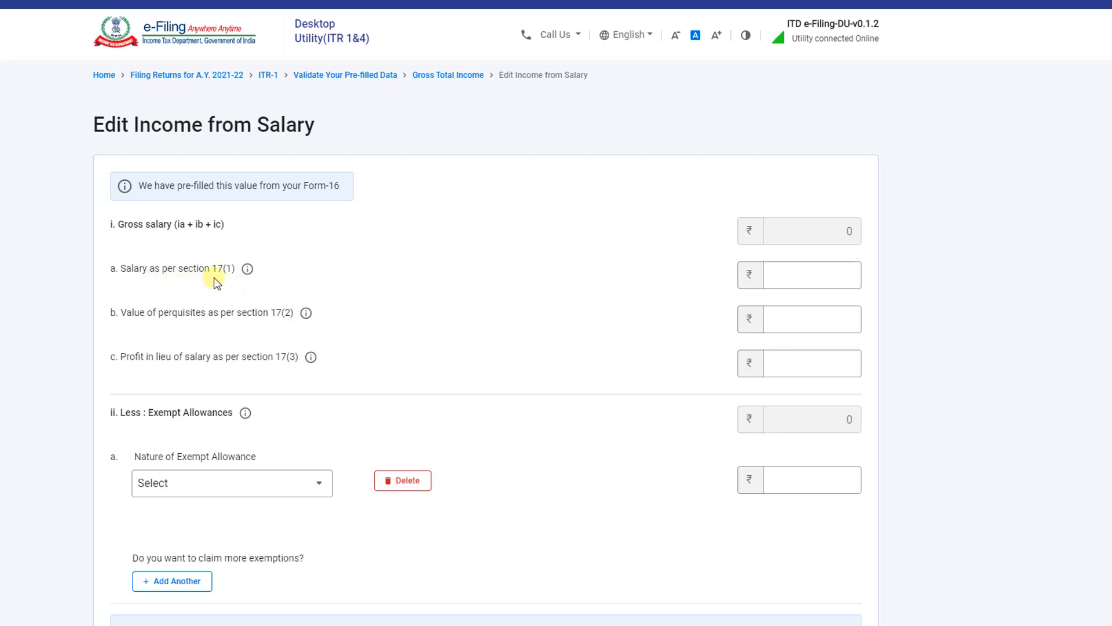
left_click(803, 276)
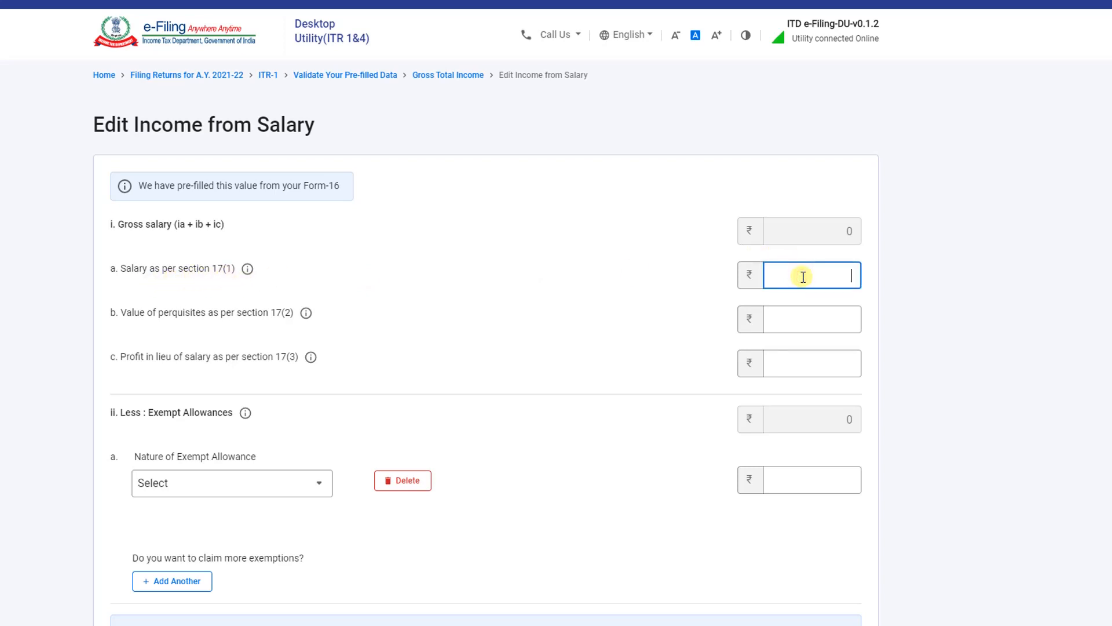
type("751666")
left_click(811, 362)
scroll(802, 350, "down", 1)
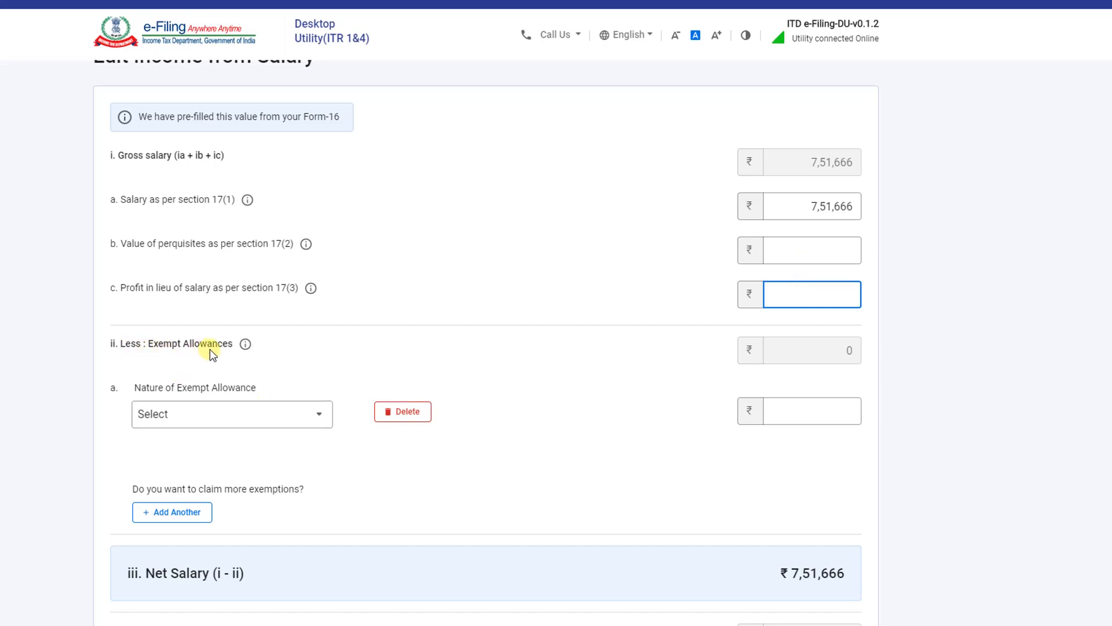
scroll(209, 348, "down", 1)
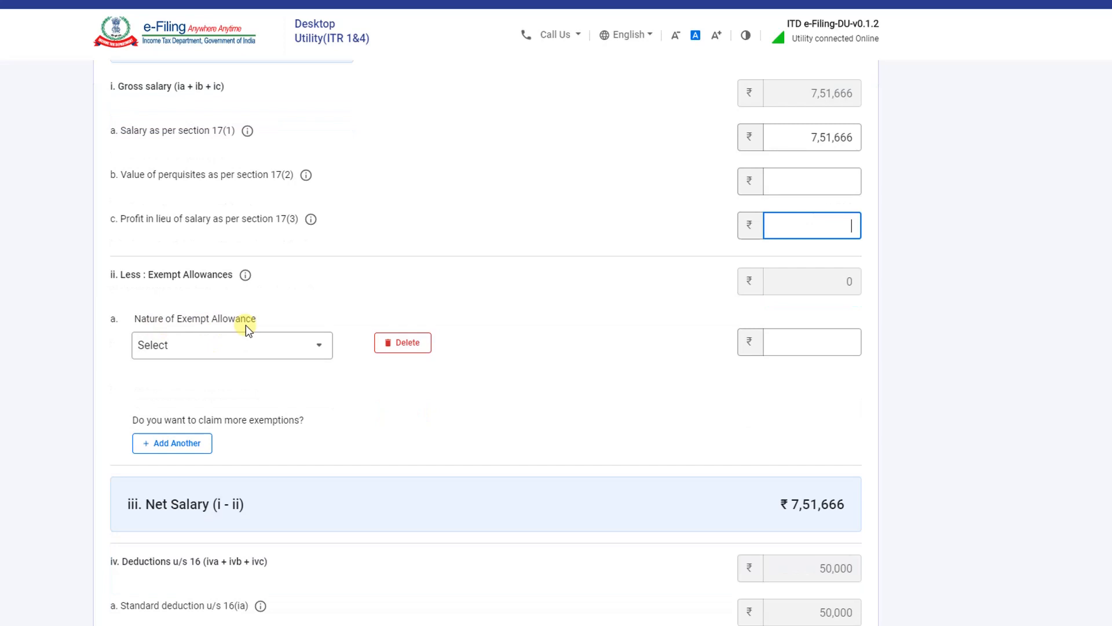
Claim a Sec 10(13A) house rent allowance exemption of 36000
left_click(253, 351)
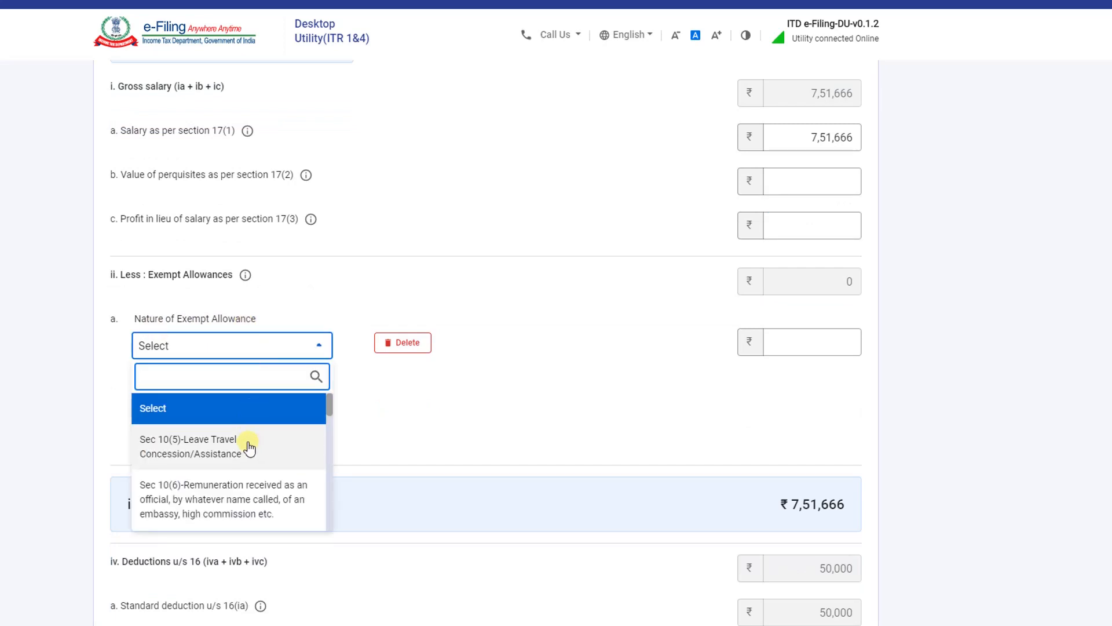
scroll(250, 446, "down", 8)
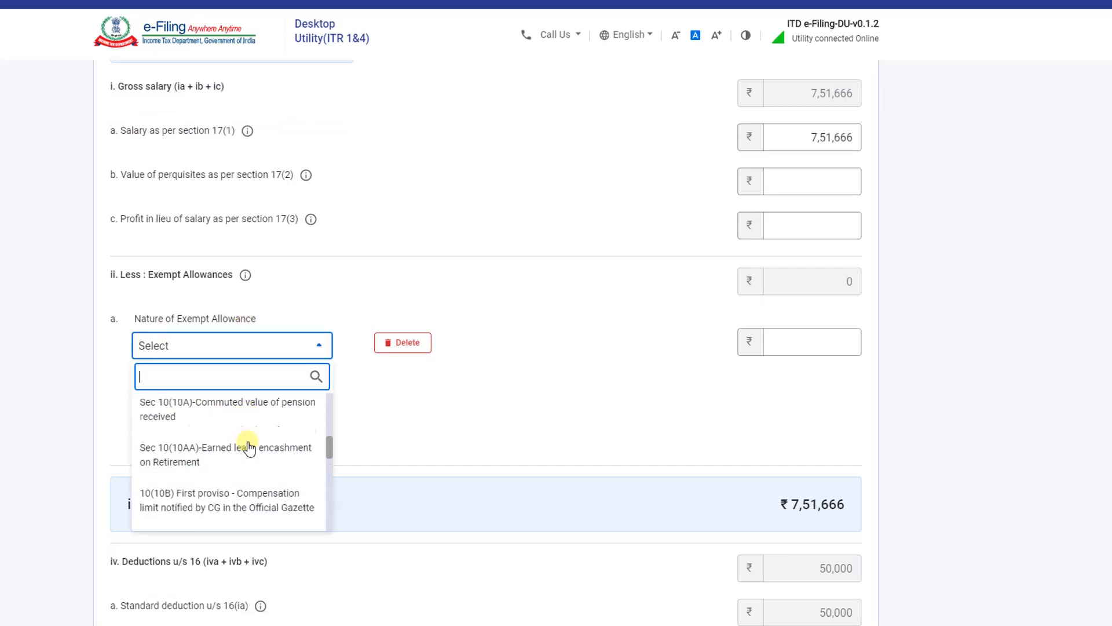
scroll(249, 446, "down", 3)
scroll(249, 448, "up", 10)
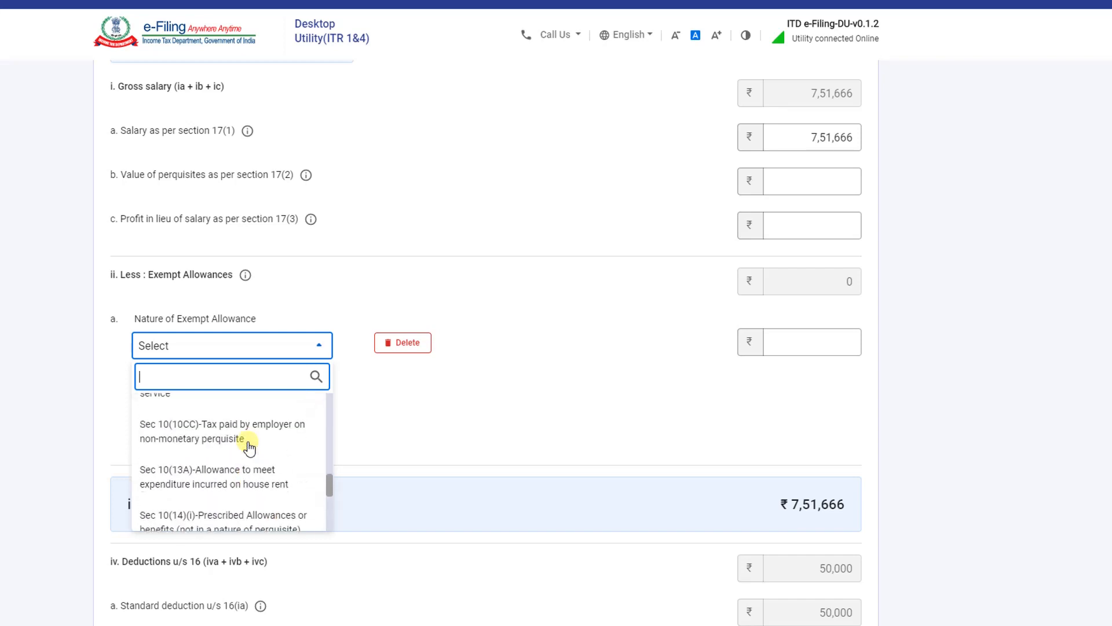
scroll(249, 446, "down", 8)
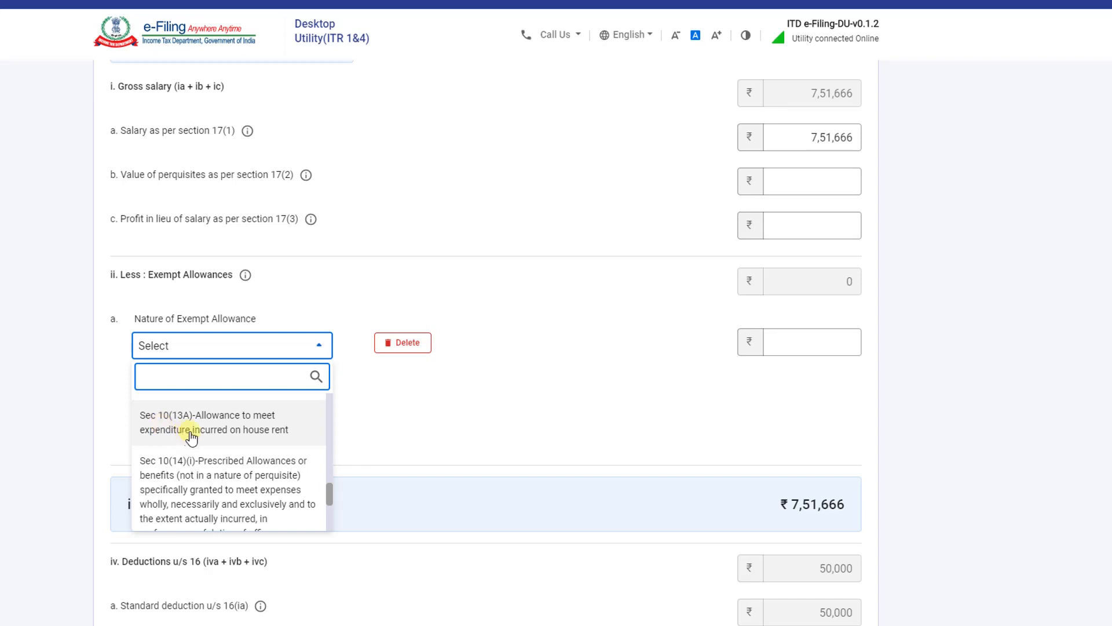
left_click(249, 430)
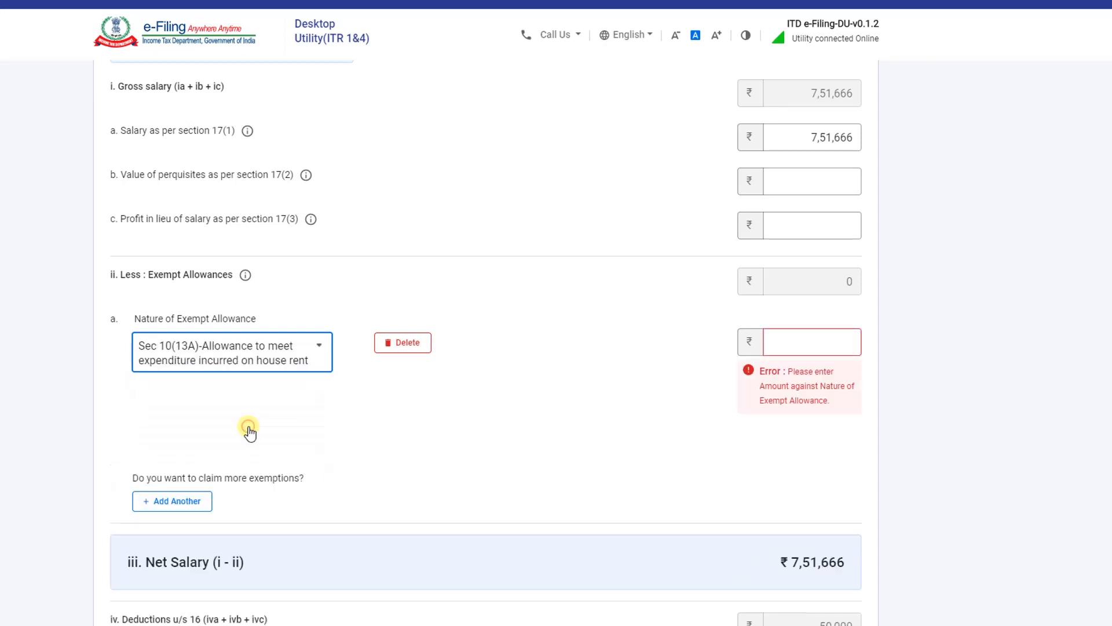
left_click(798, 346)
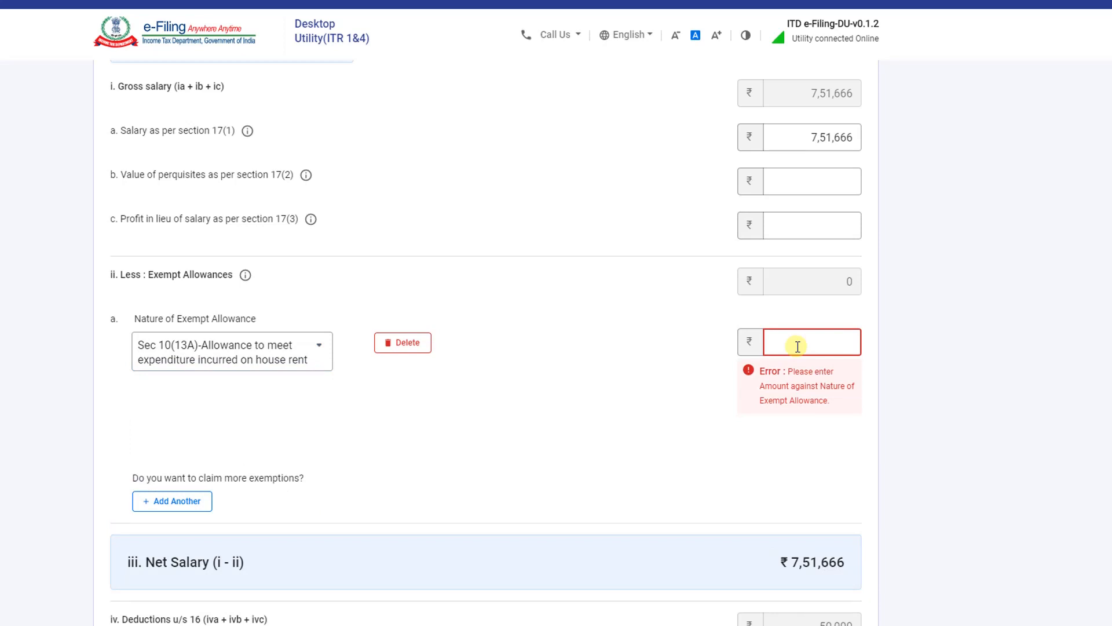
type("36000")
left_click(828, 455)
Enter 1250 as professional tax and save the salary details
scroll(197, 461, "down", 1)
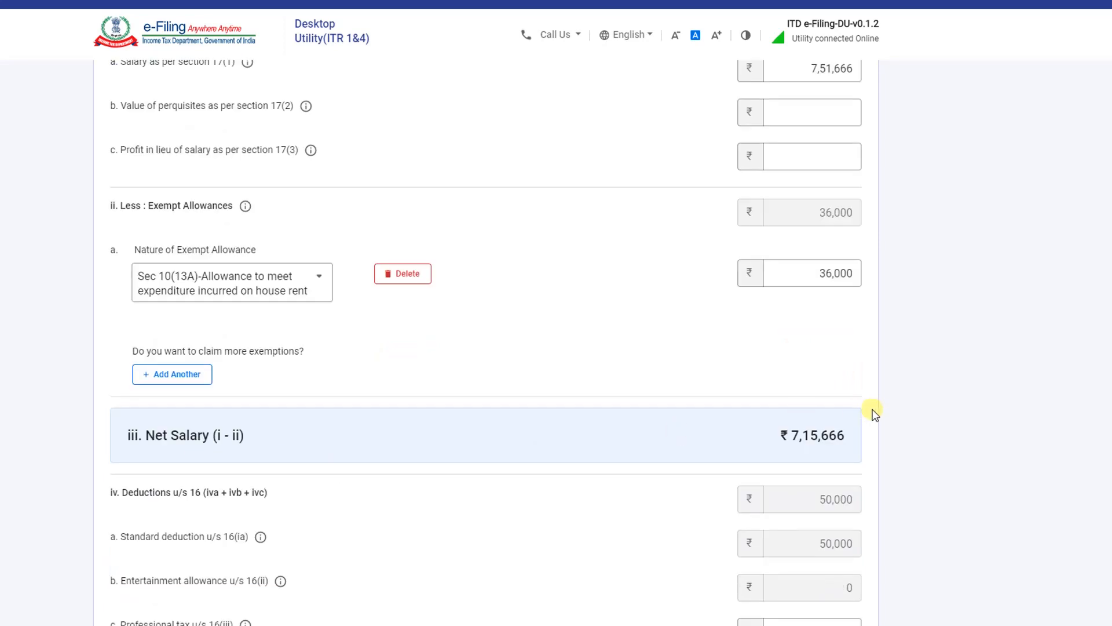
scroll(808, 454, "down", 1)
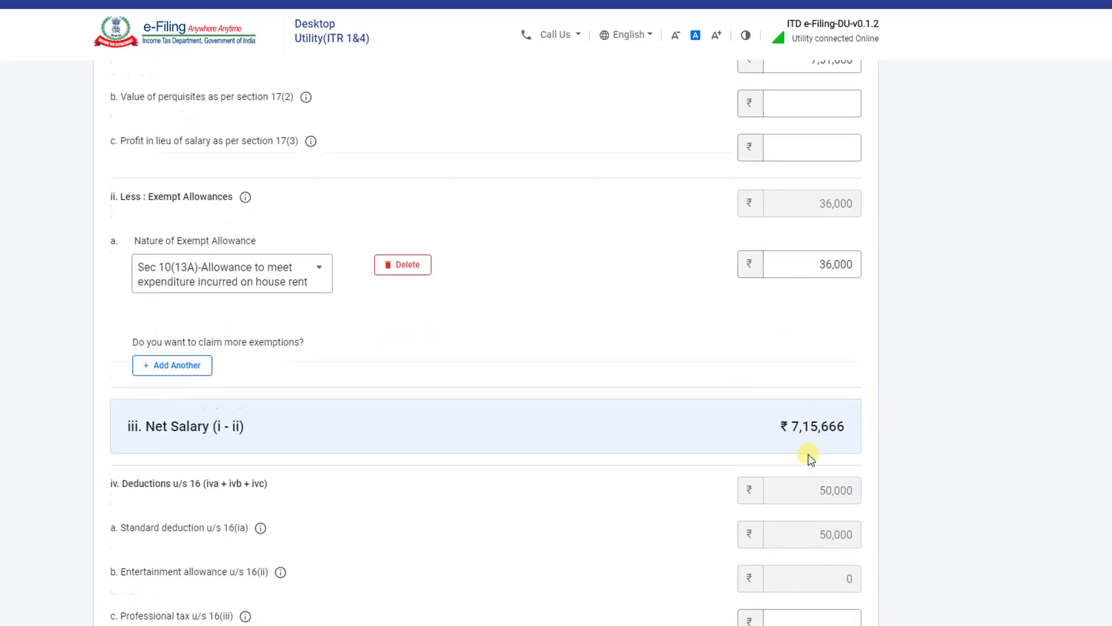
scroll(808, 454, "down", 1)
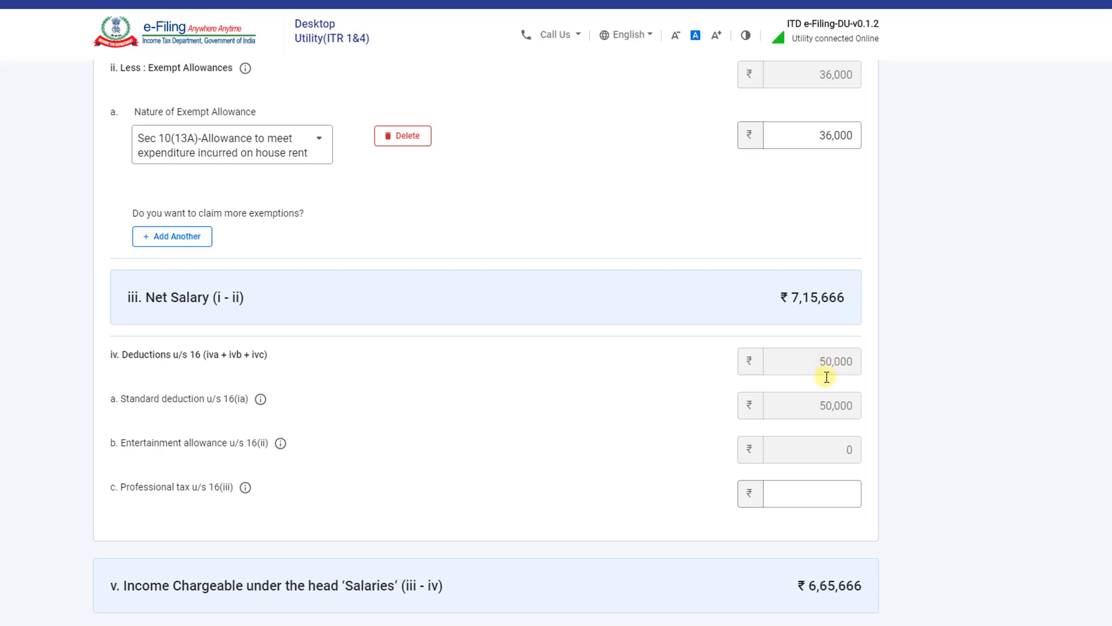
scroll(824, 378, "down", 2)
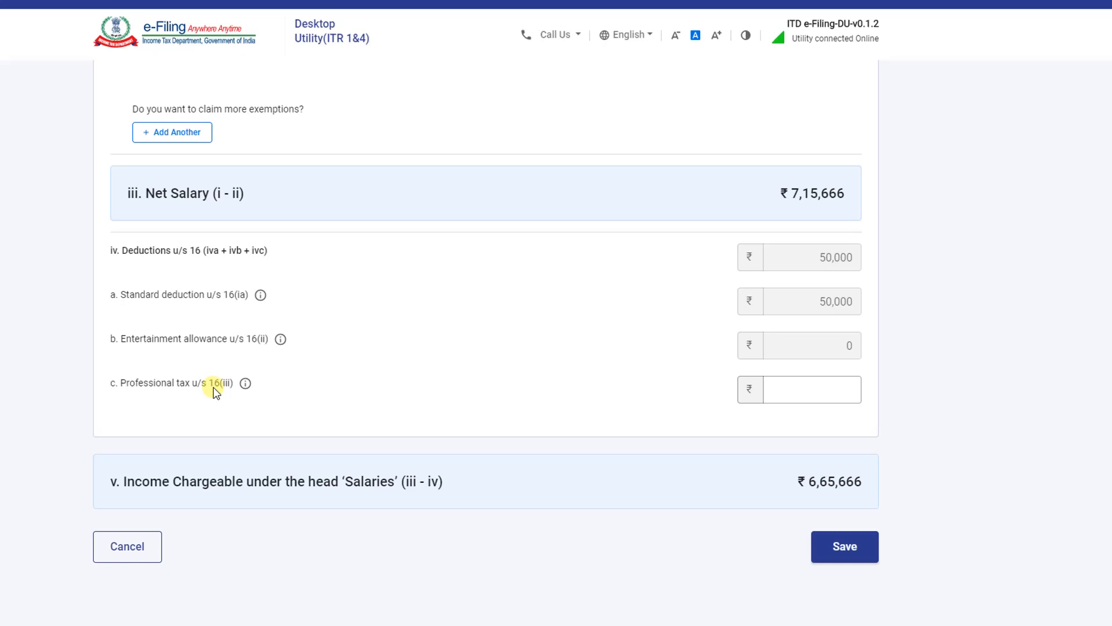
left_click(812, 398)
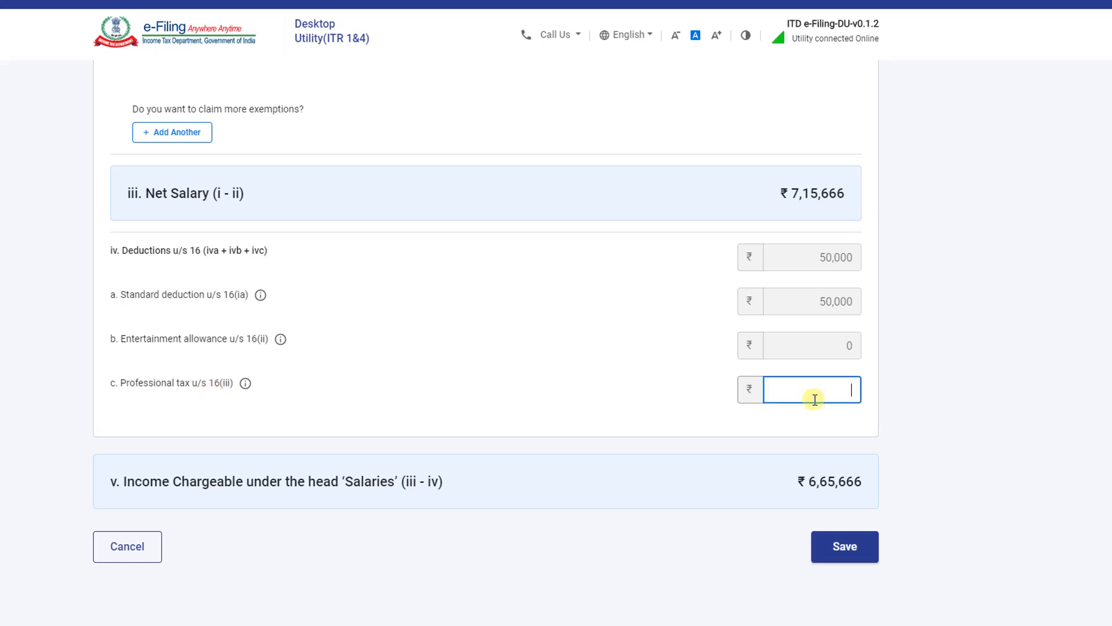
type("1250")
left_click(342, 525)
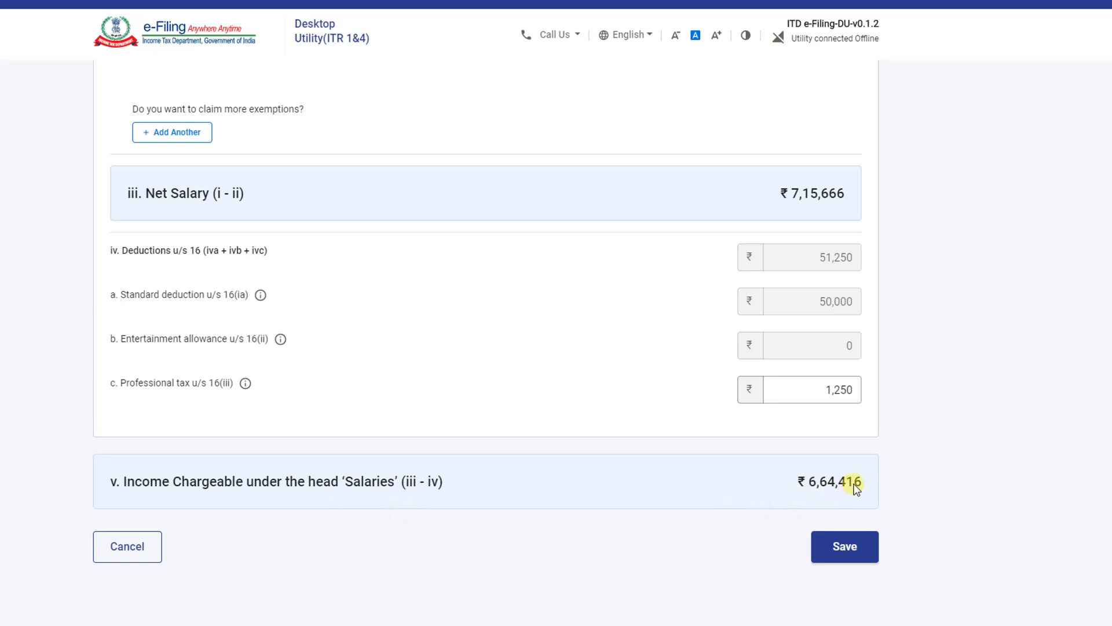
scroll(657, 446, "up", 5)
scroll(658, 446, "up", 3)
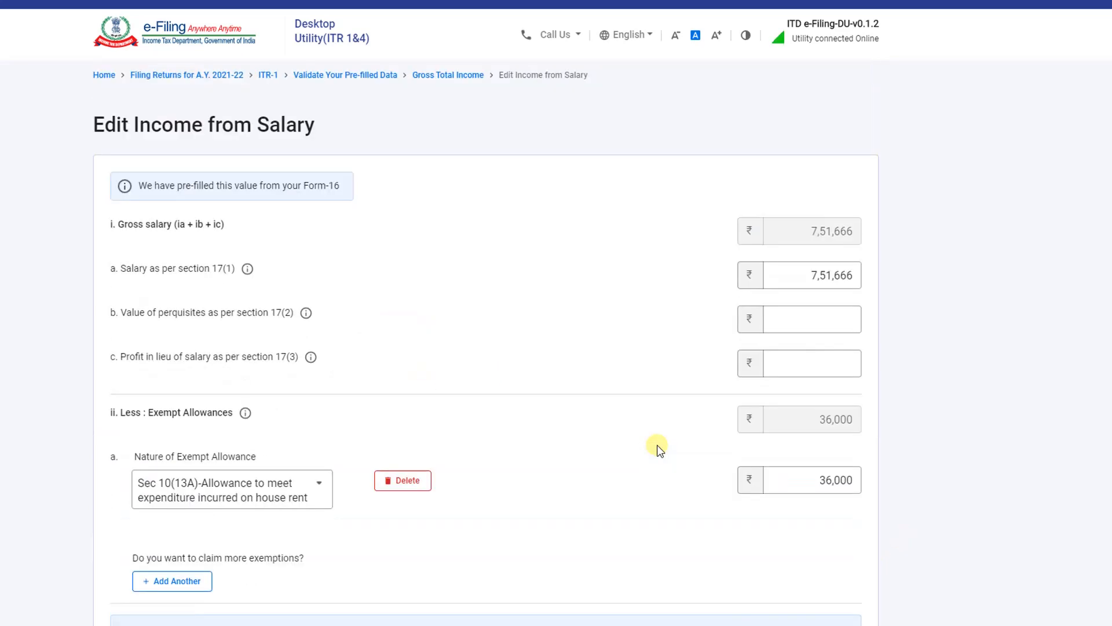
scroll(657, 446, "down", 8)
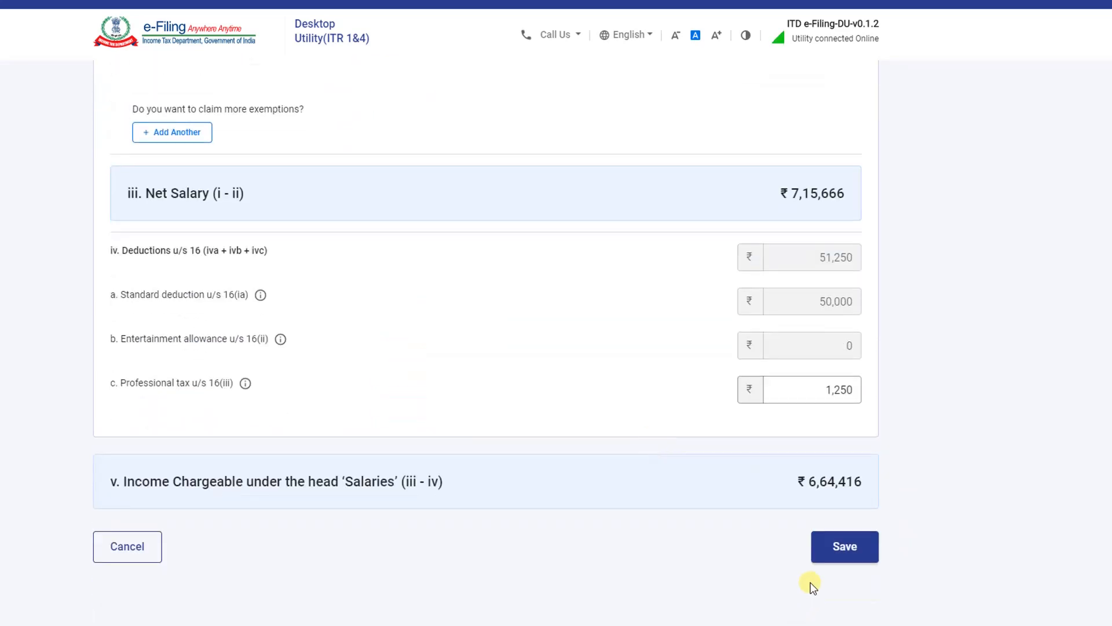
left_click(833, 550)
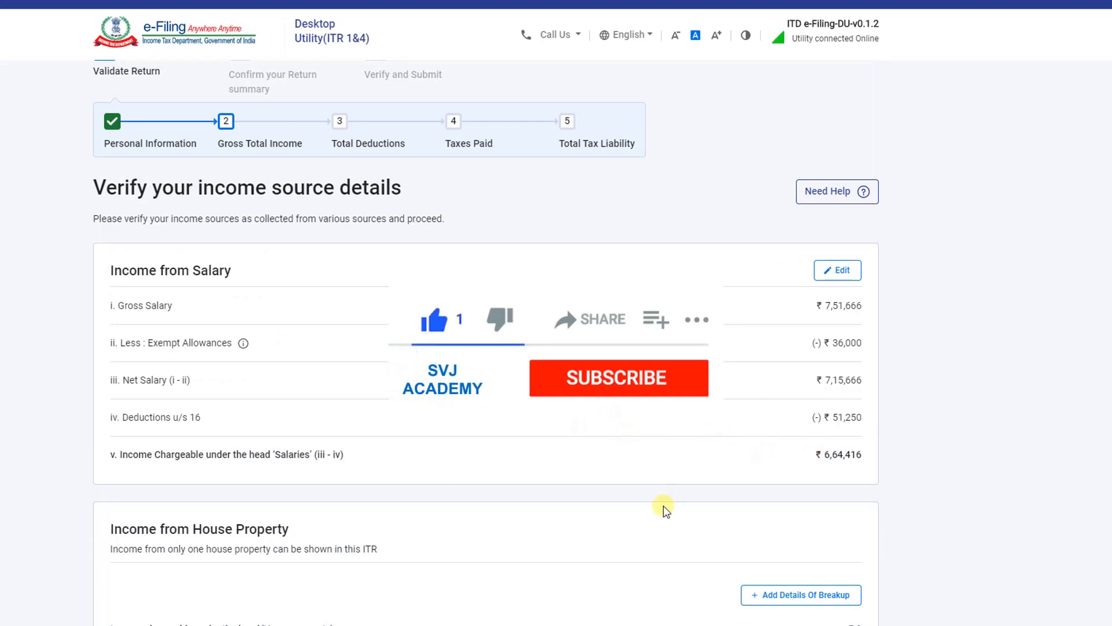
scroll(559, 449, "down", 2)
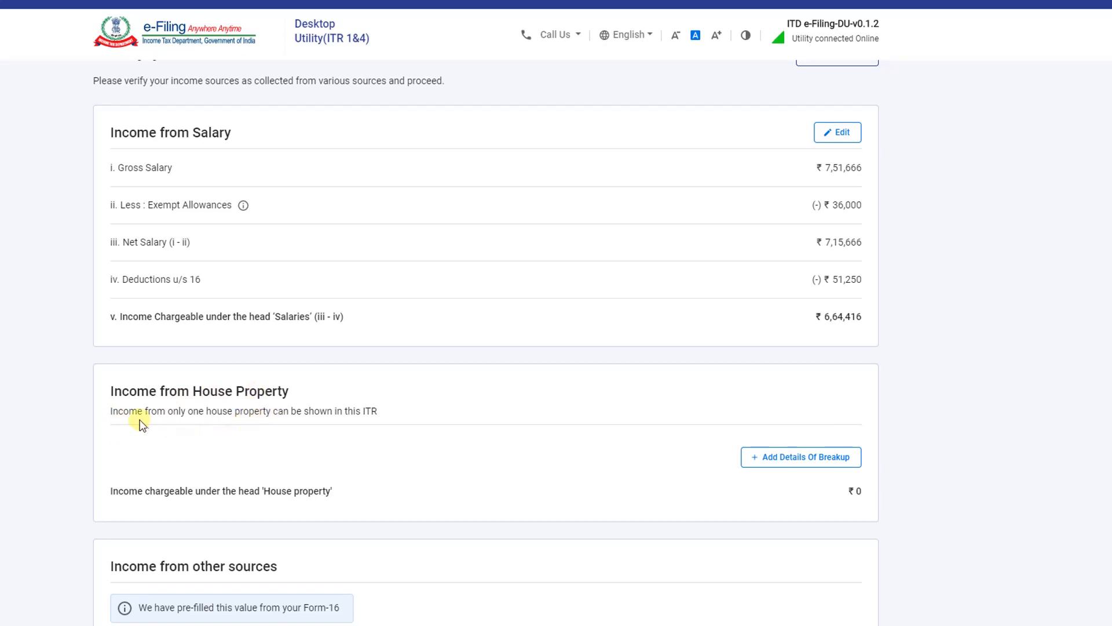
left_click_drag(106, 413, 210, 415)
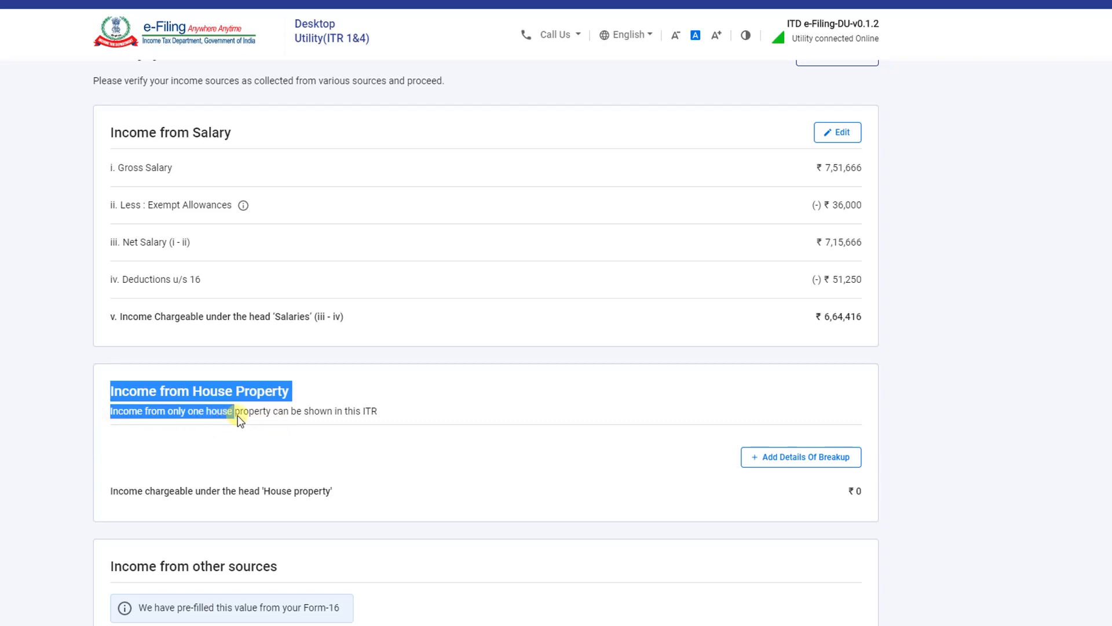
left_click_drag(281, 418, 374, 426)
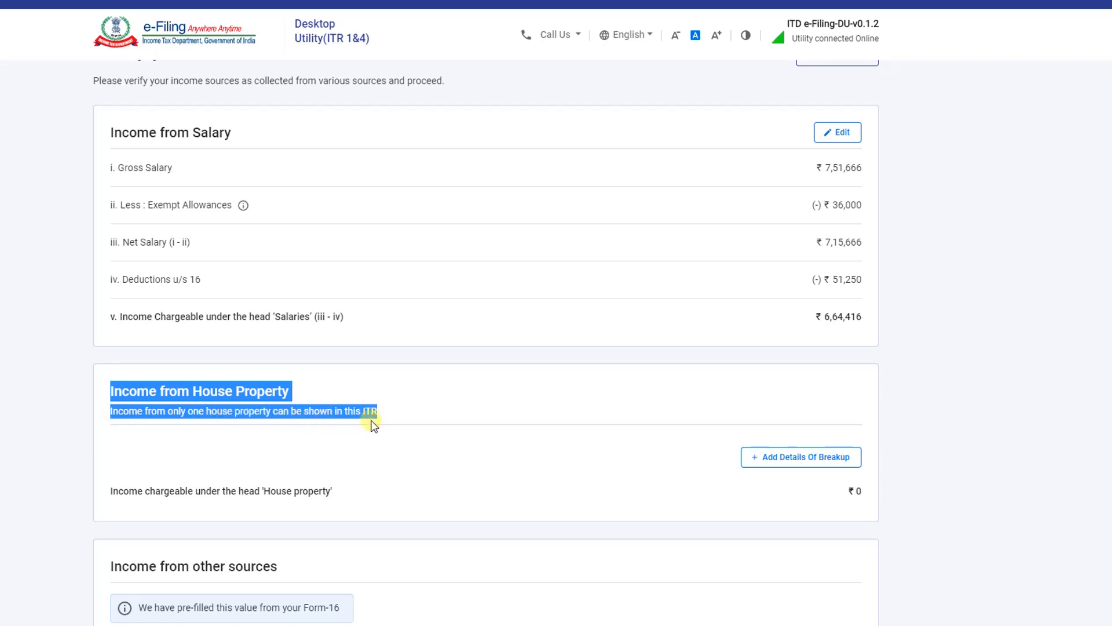
left_click(398, 419)
scroll(450, 420, "down", 1)
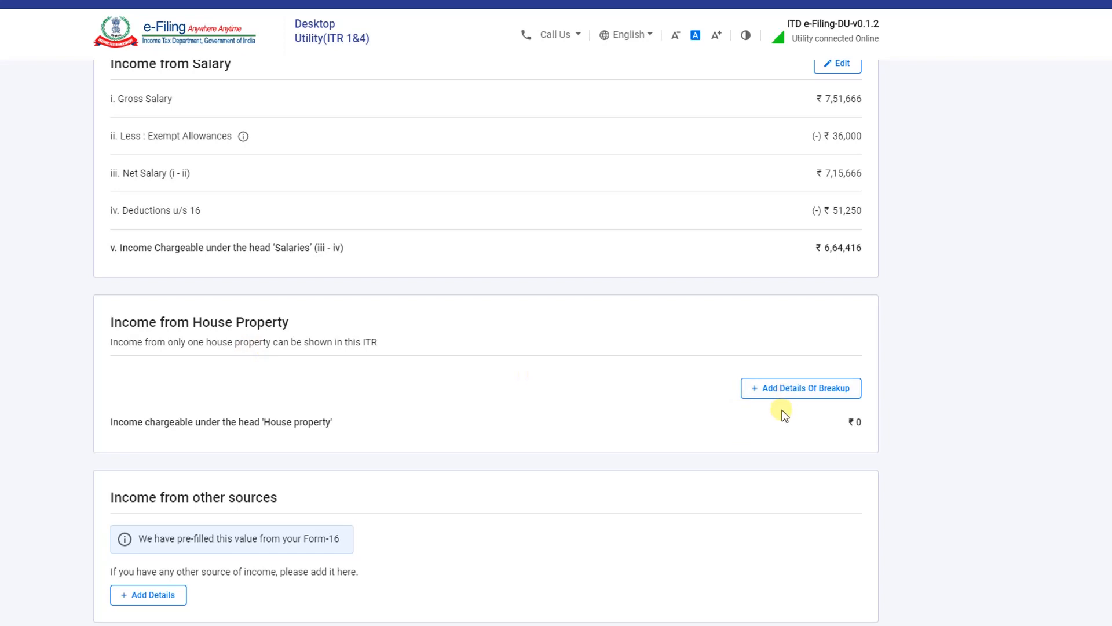
Add a Self Occupied house property with 77998 interest payable on borrowed capital
left_click(786, 396)
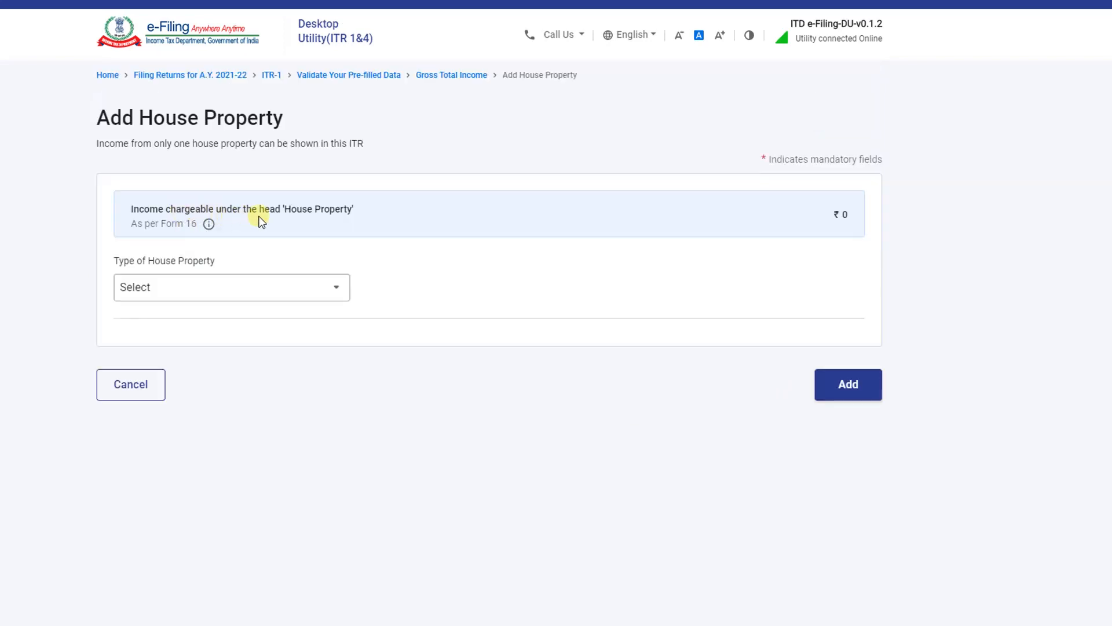
left_click(265, 294)
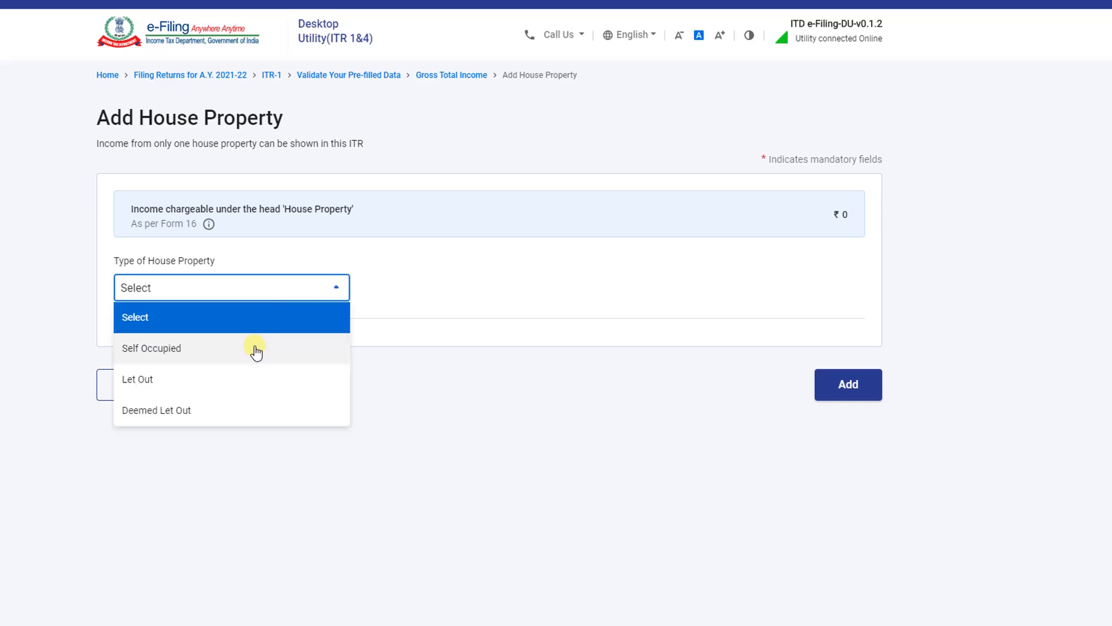
left_click(166, 348)
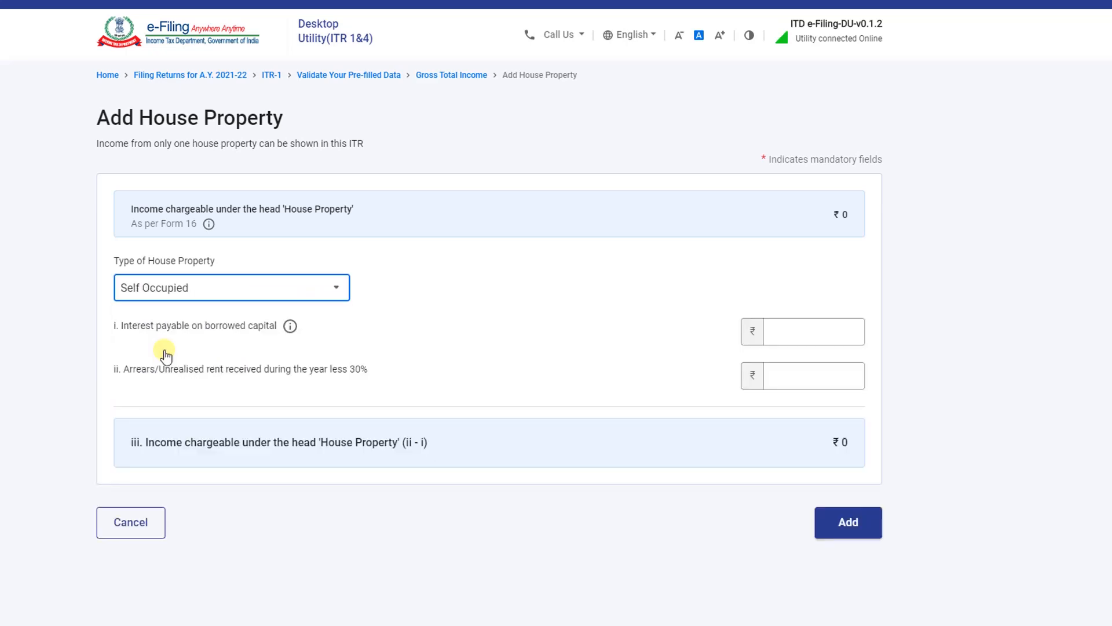
left_click(213, 332)
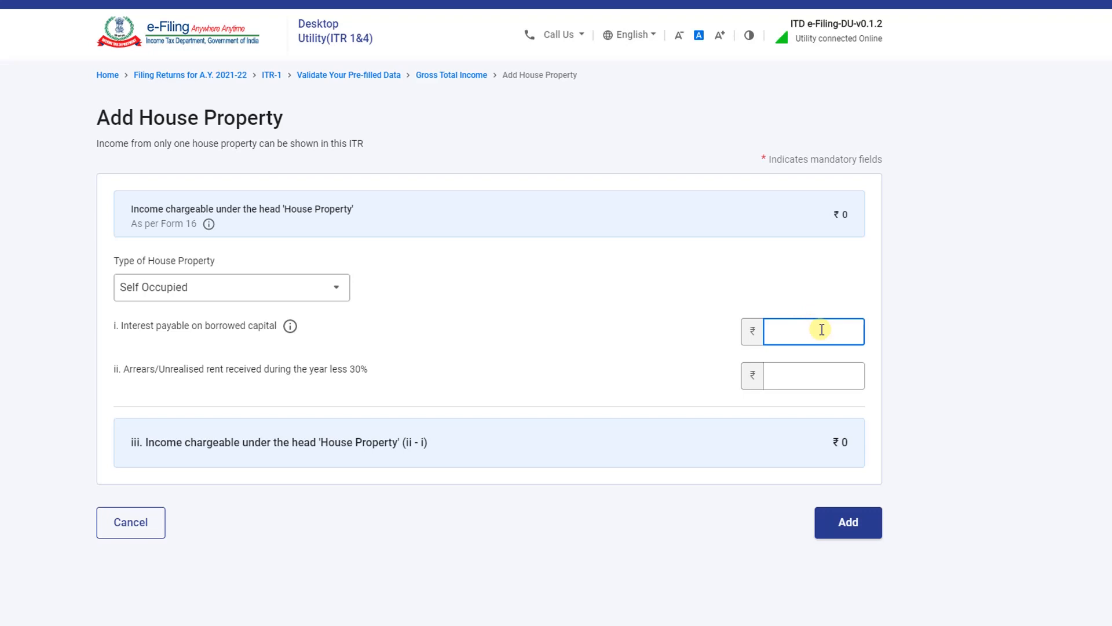
type("77998")
left_click(164, 446)
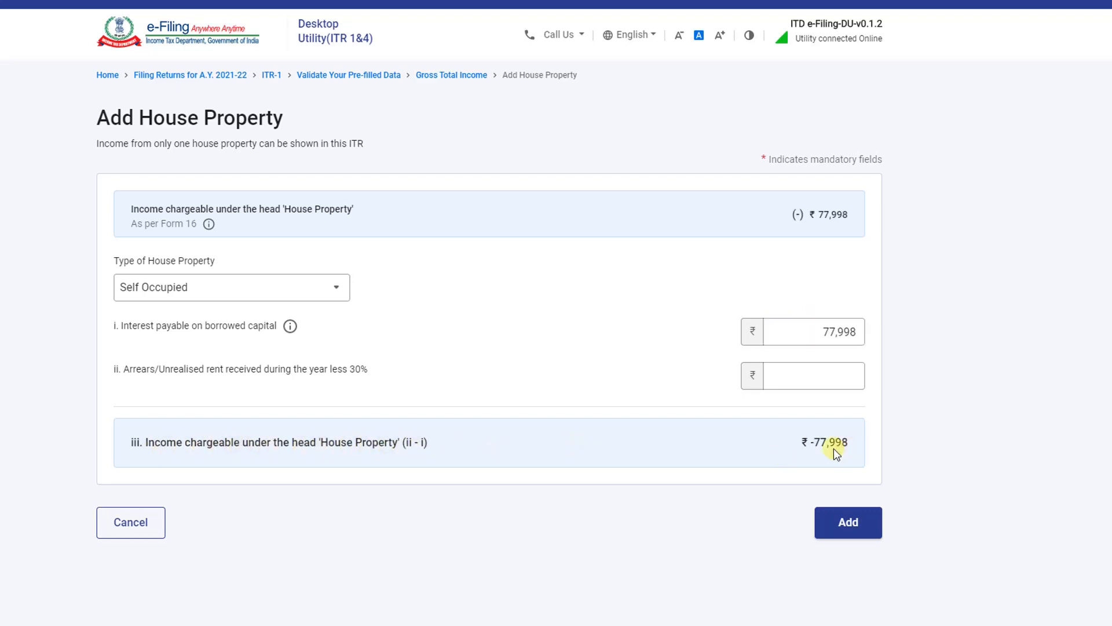
left_click(851, 532)
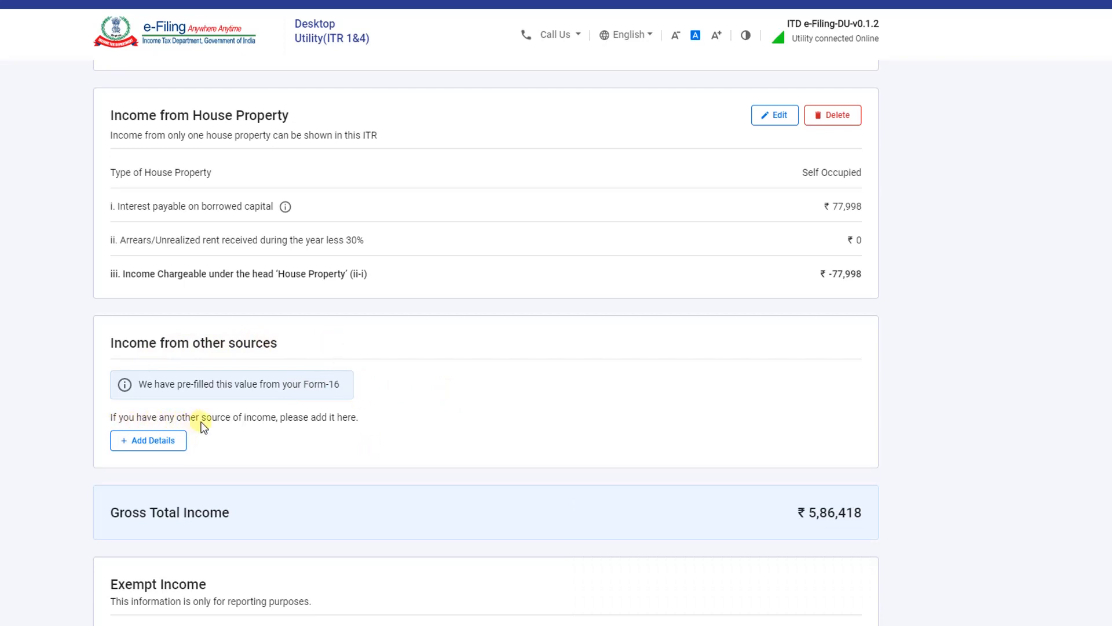
left_click(170, 443)
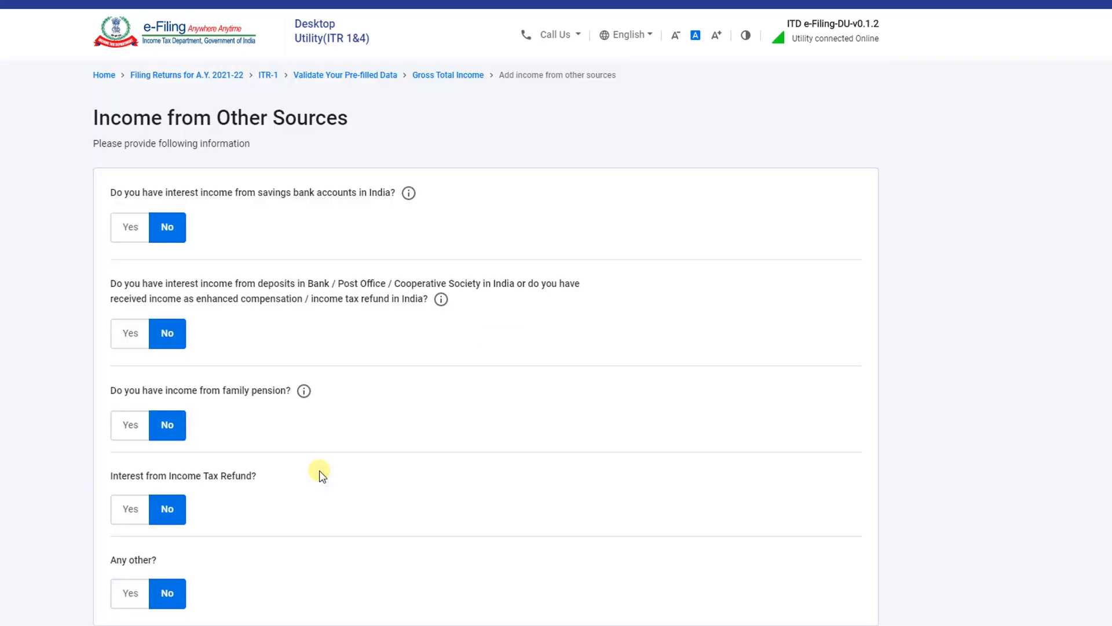
scroll(259, 281, "down", 2)
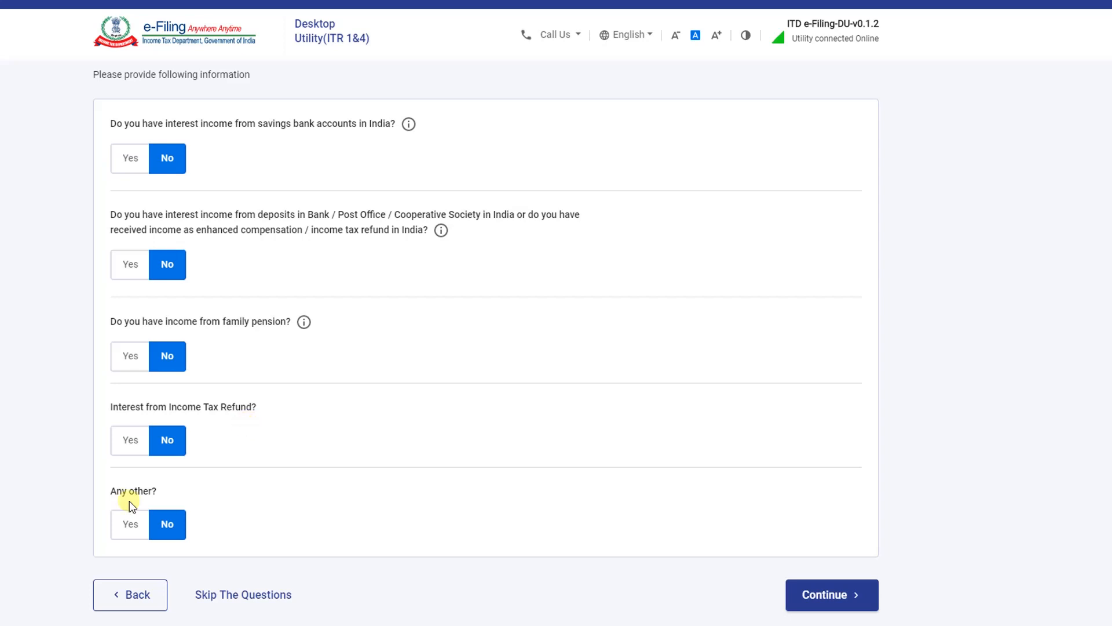
scroll(174, 249, "up", 2)
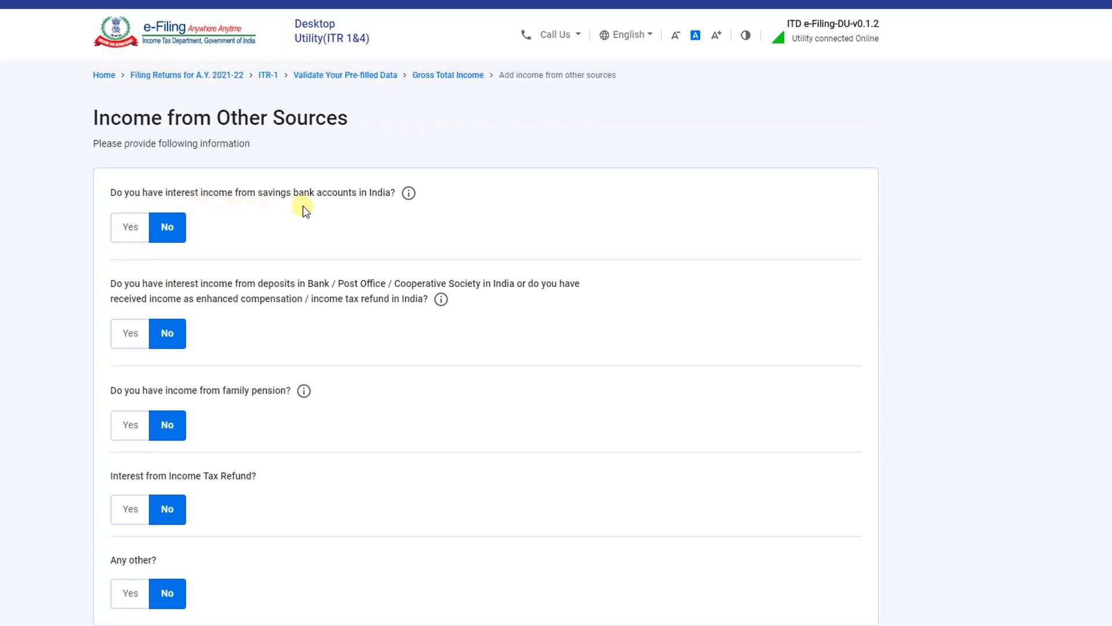
left_click(131, 229)
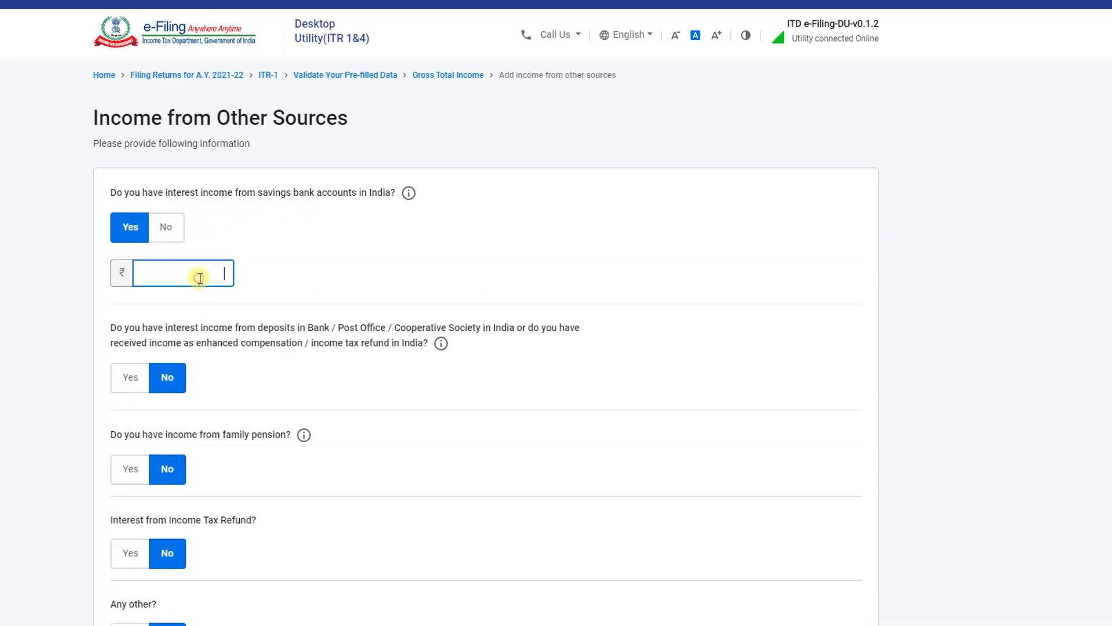
type("881")
scroll(358, 280, "down", 3)
scroll(359, 281, "up", 3)
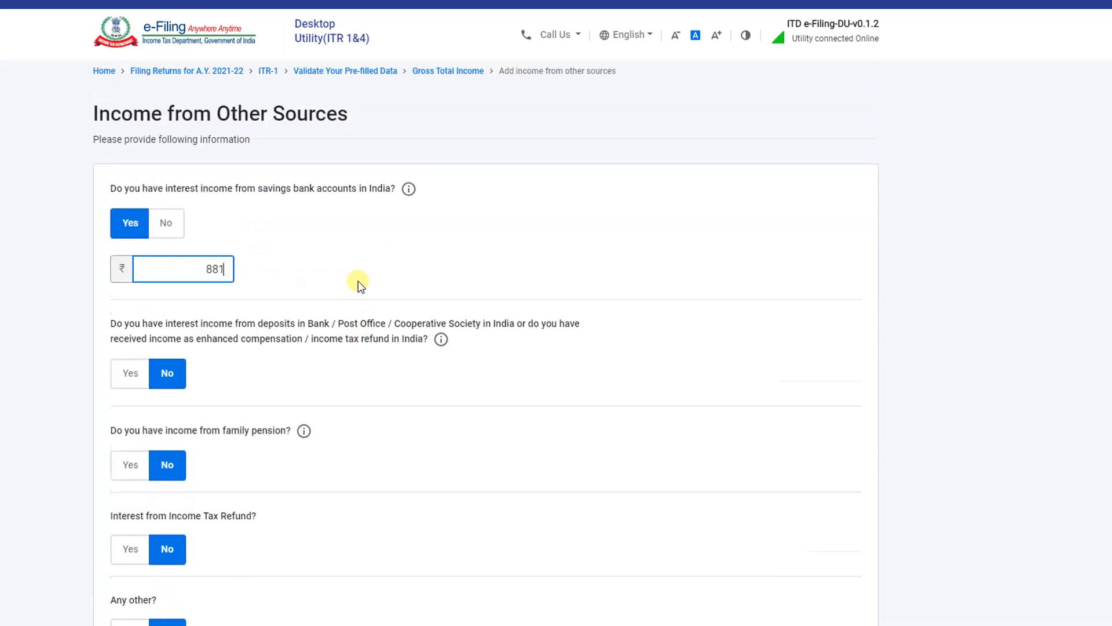
scroll(358, 281, "down", 3)
left_click(828, 547)
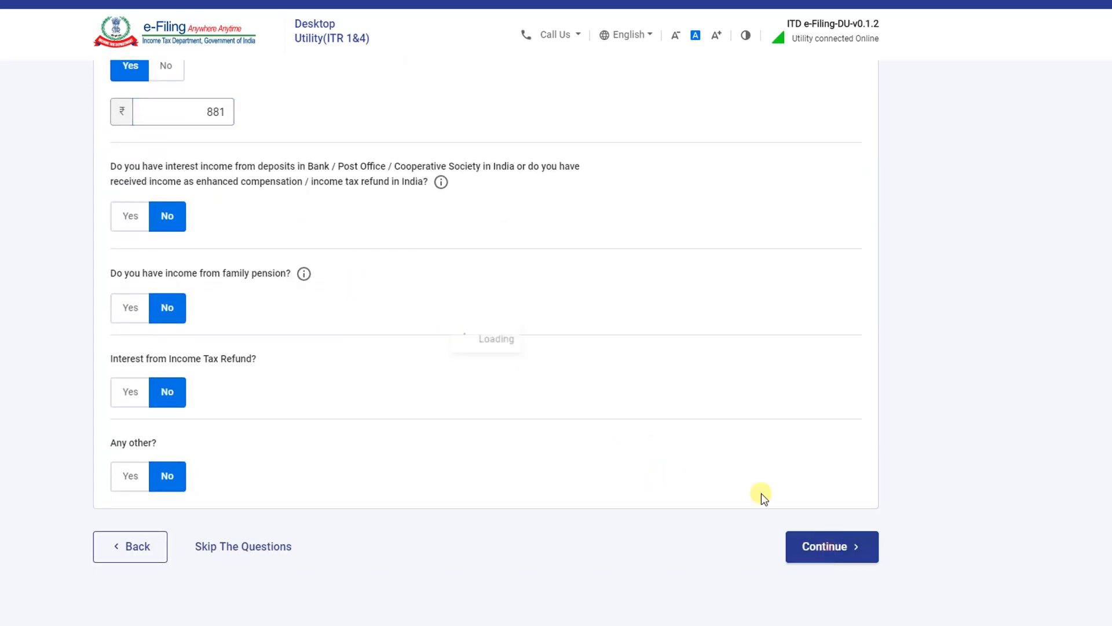
scroll(553, 333, "down", 5)
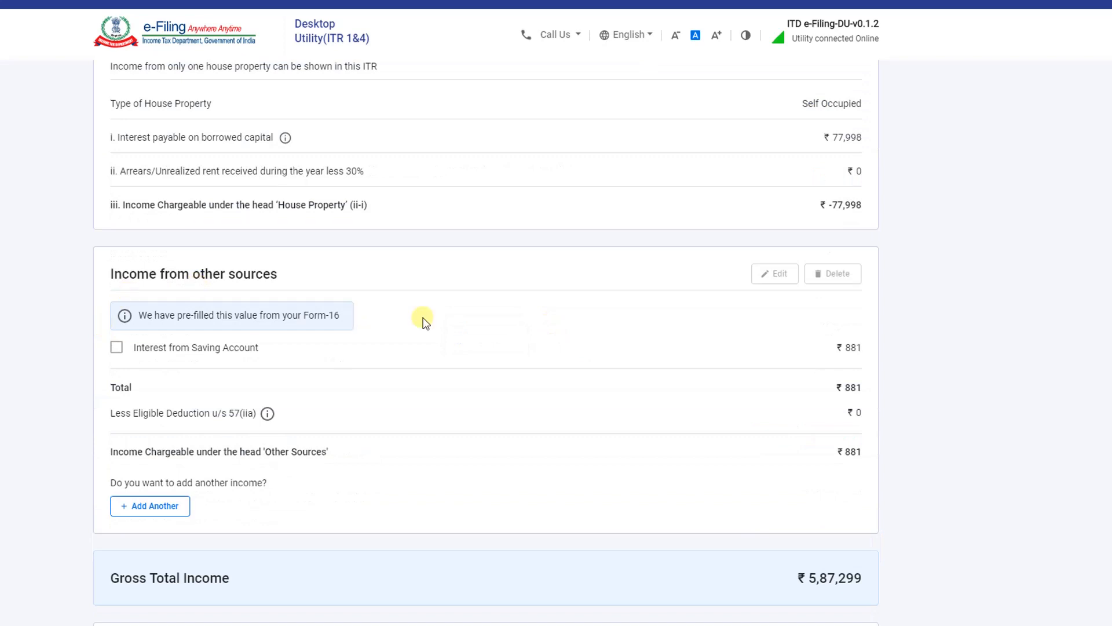
scroll(425, 322, "down", 2)
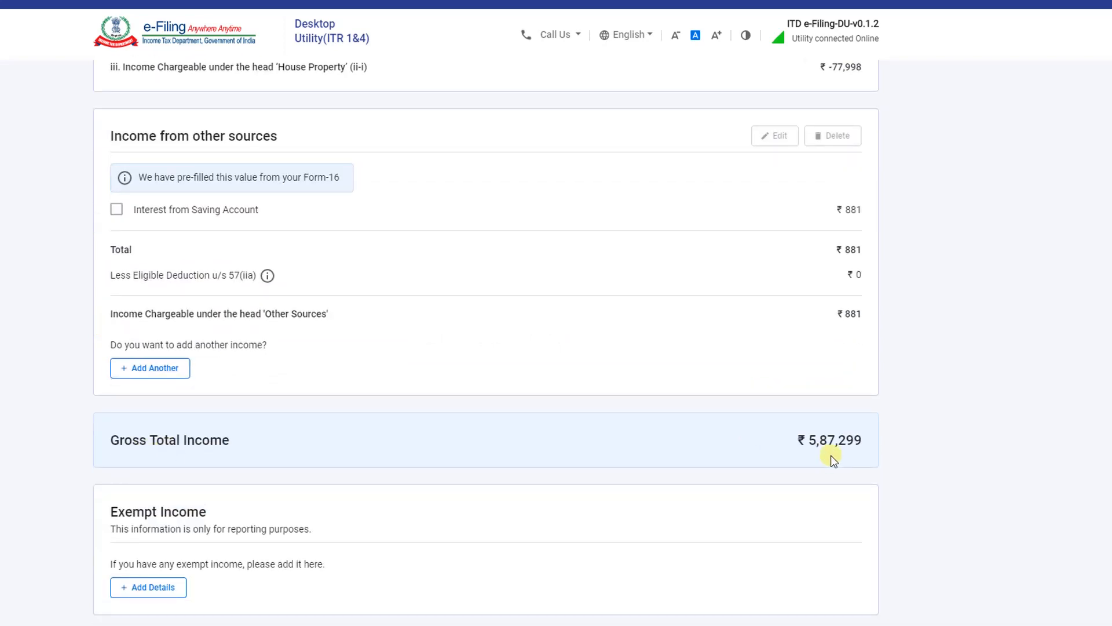
scroll(833, 460, "down", 1)
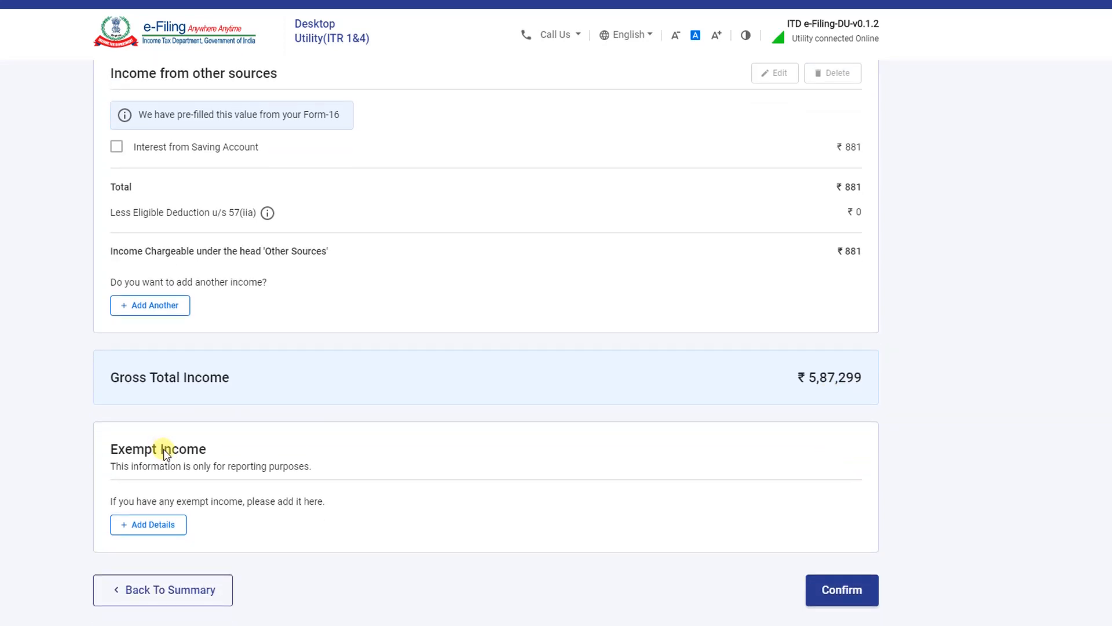
left_click(154, 525)
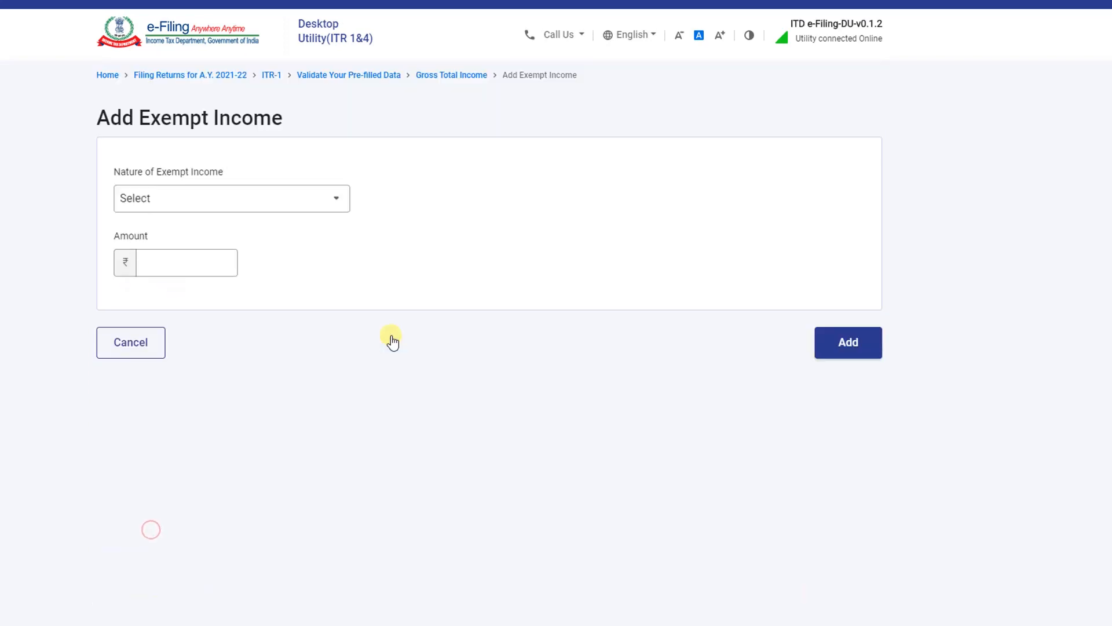
left_click(204, 199)
left_click(212, 262)
left_click(191, 202)
scroll(209, 292, "down", 10)
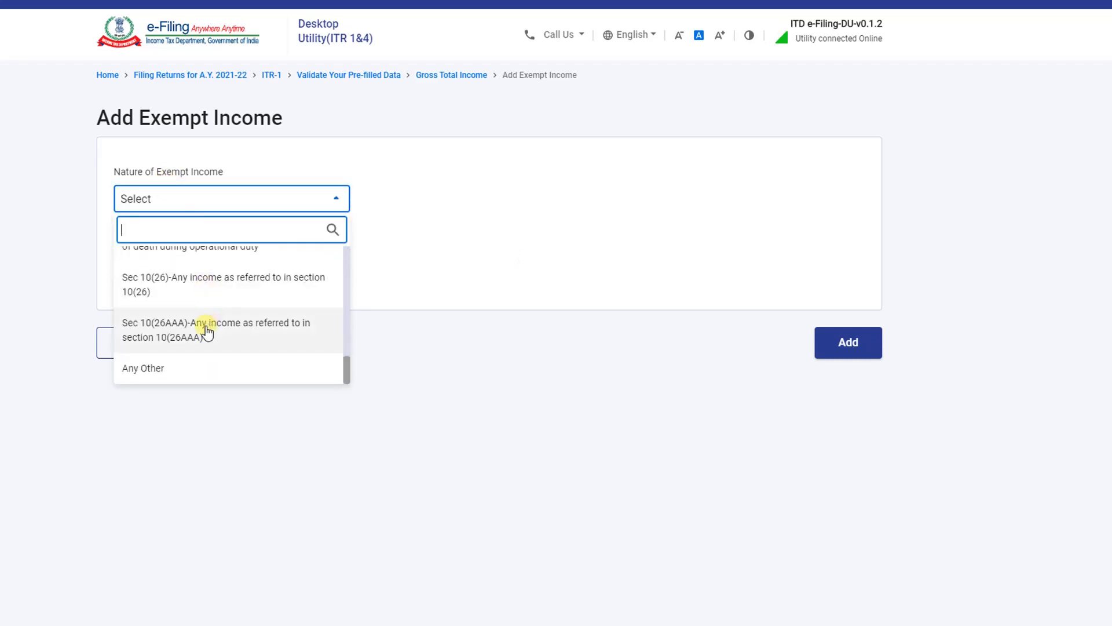
left_click(192, 368)
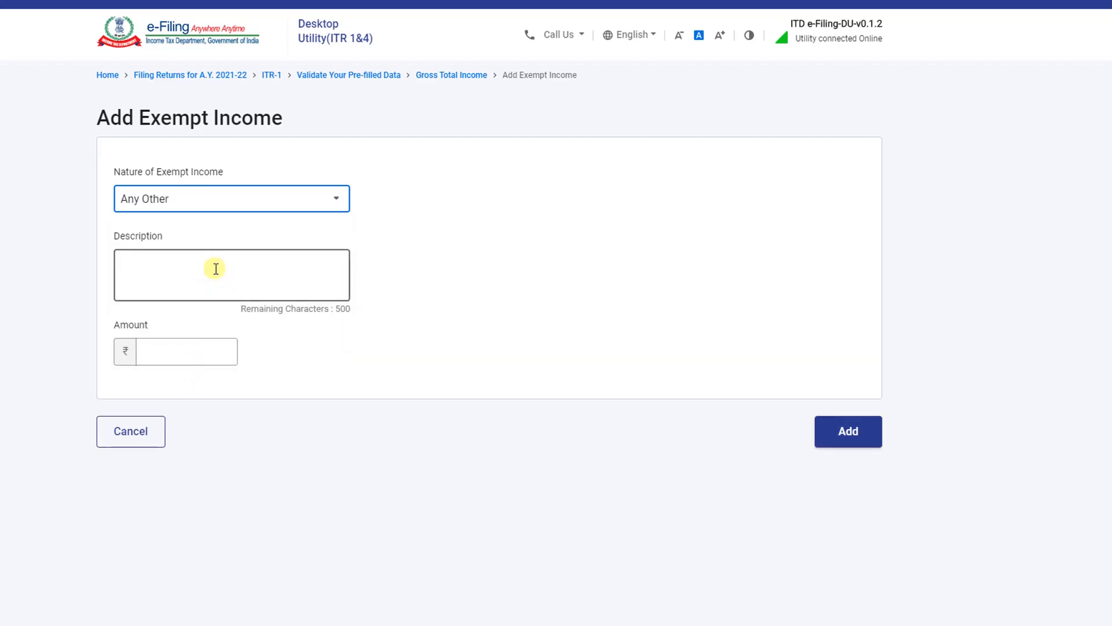
scroll(323, 390, "down", 10)
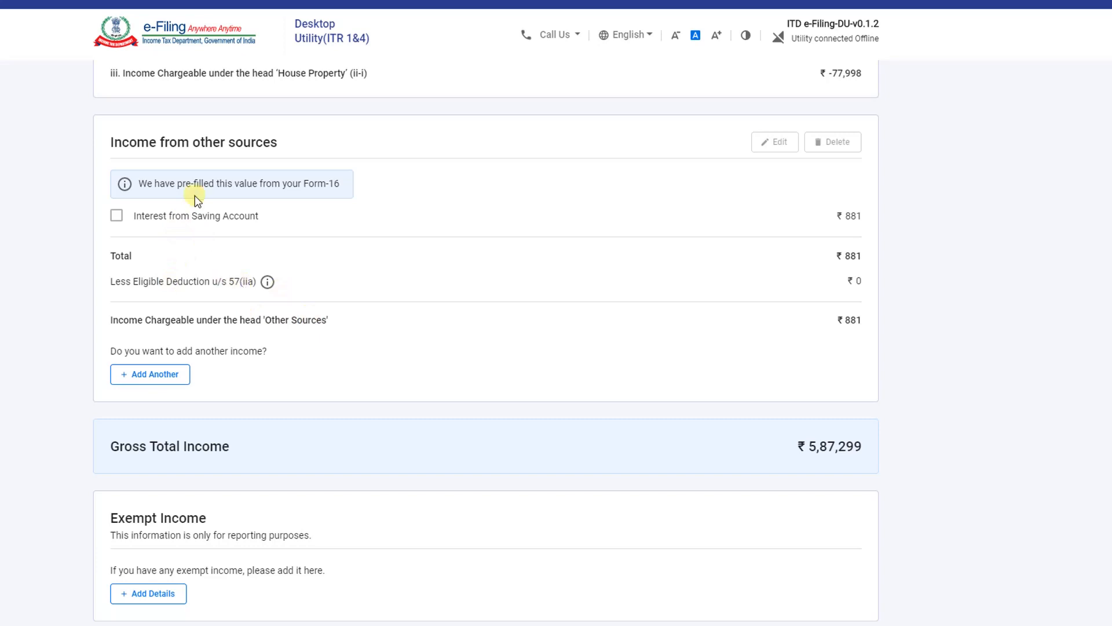
scroll(656, 374, "down", 1)
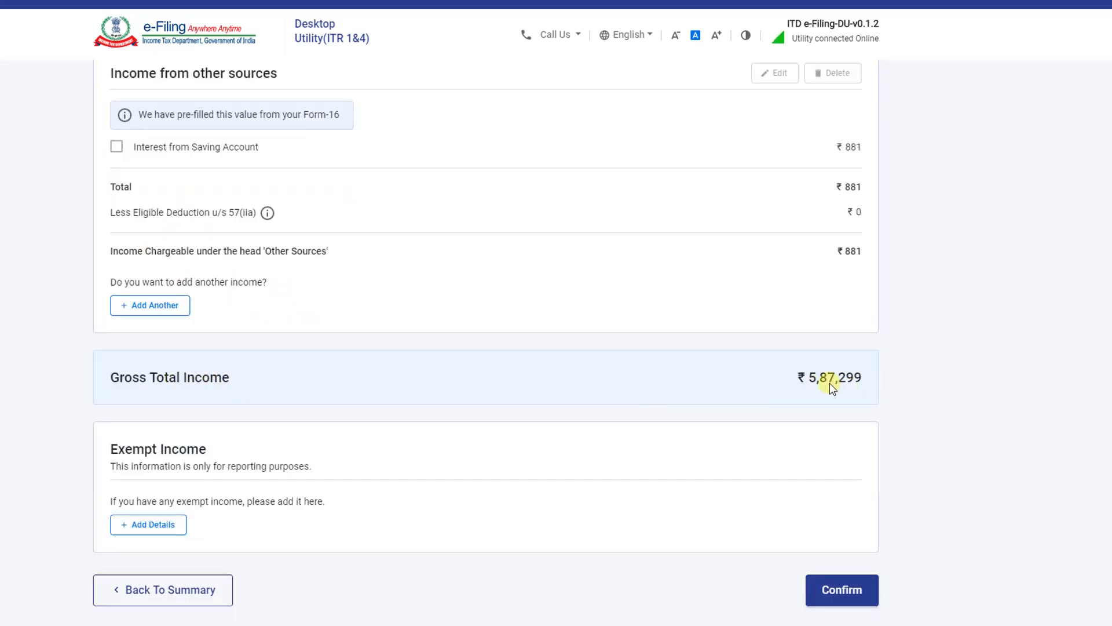
Confirm Gross Total Income of 5,87,299 and open the Total Deductions verification page
left_click(825, 591)
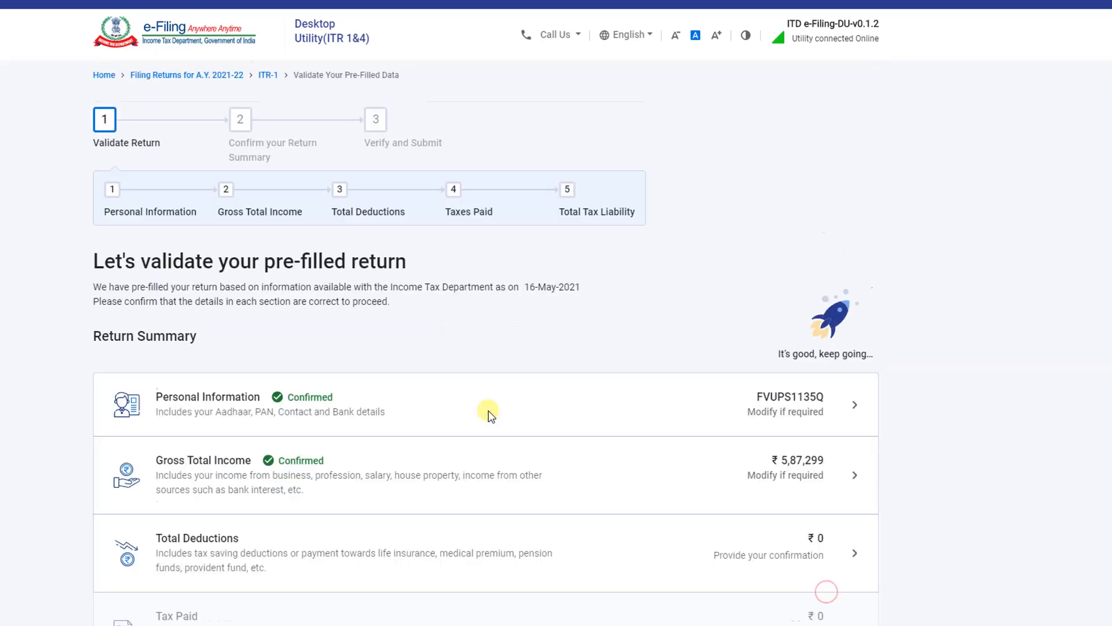
scroll(464, 402, "down", 1)
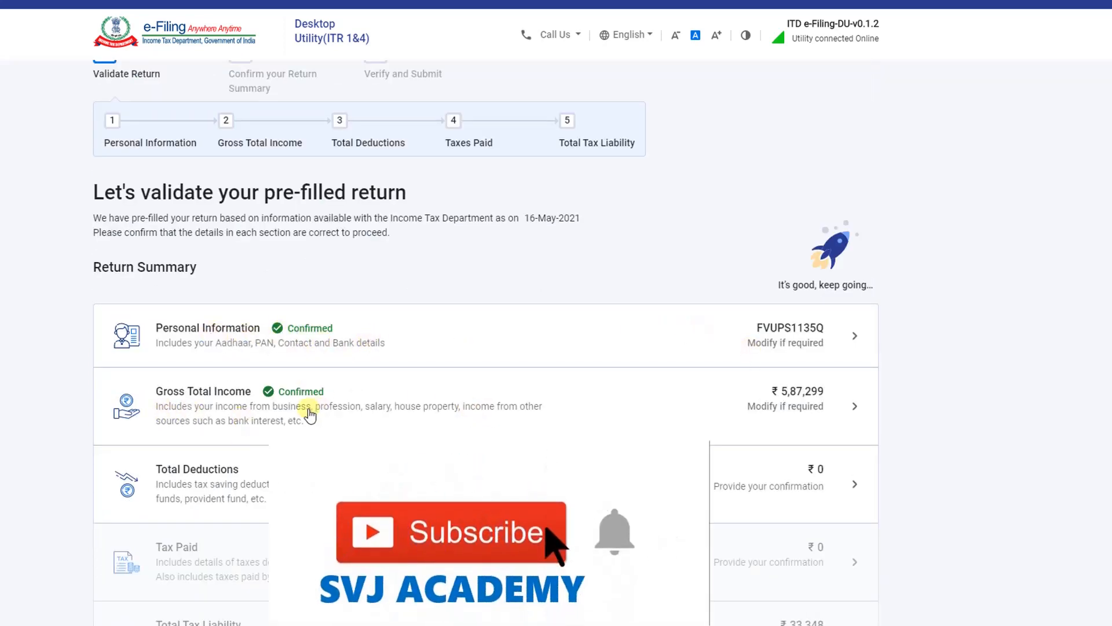
scroll(185, 492, "down", 1)
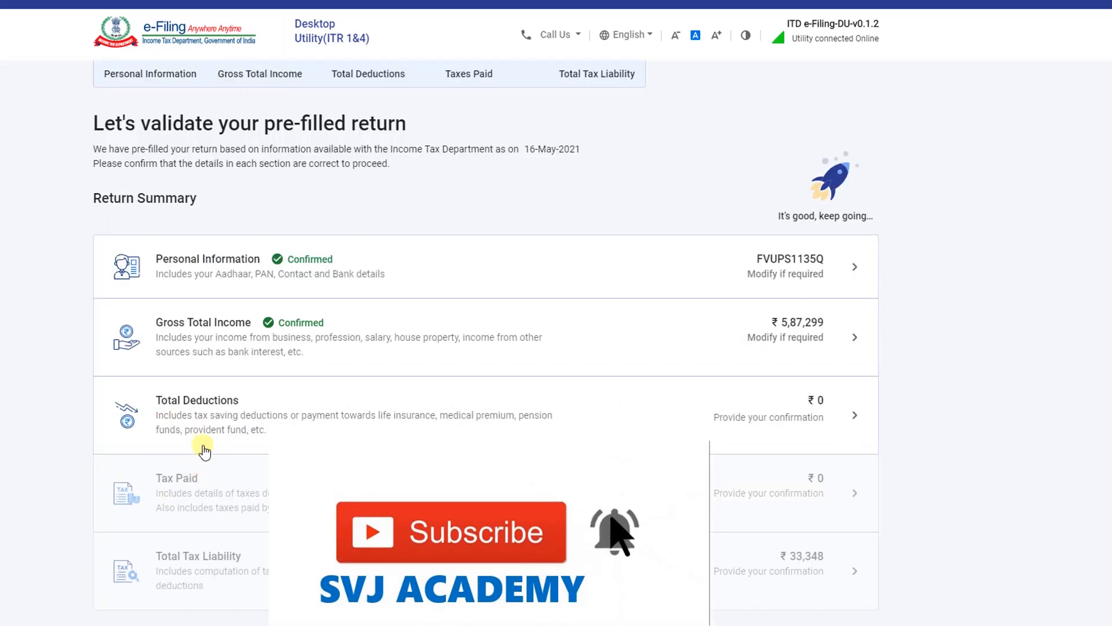
left_click(621, 419)
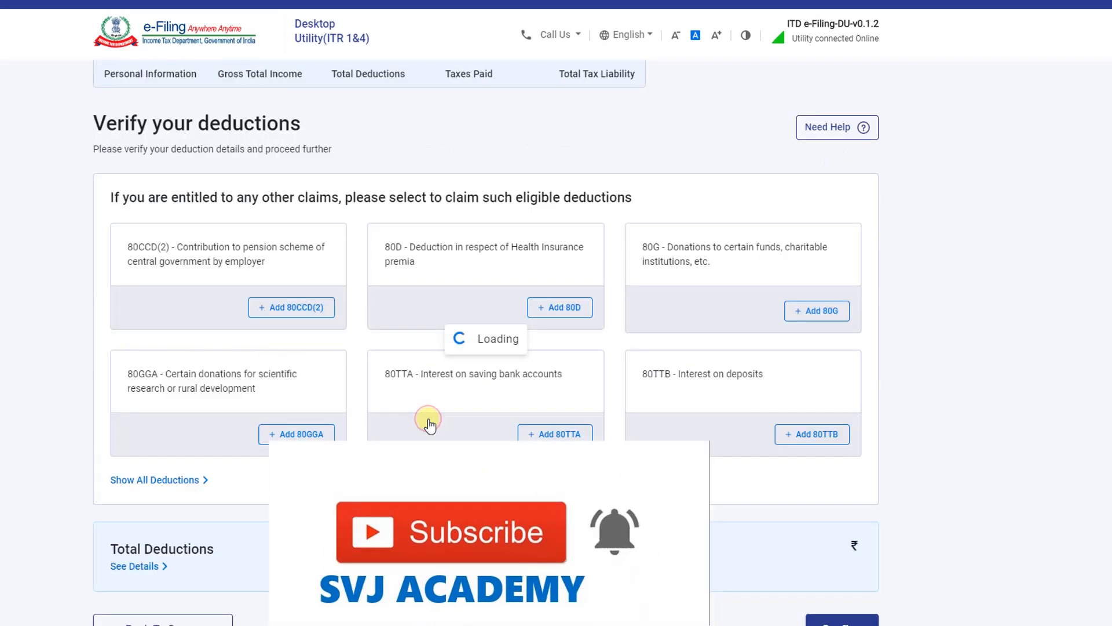
scroll(141, 279, "down", 1)
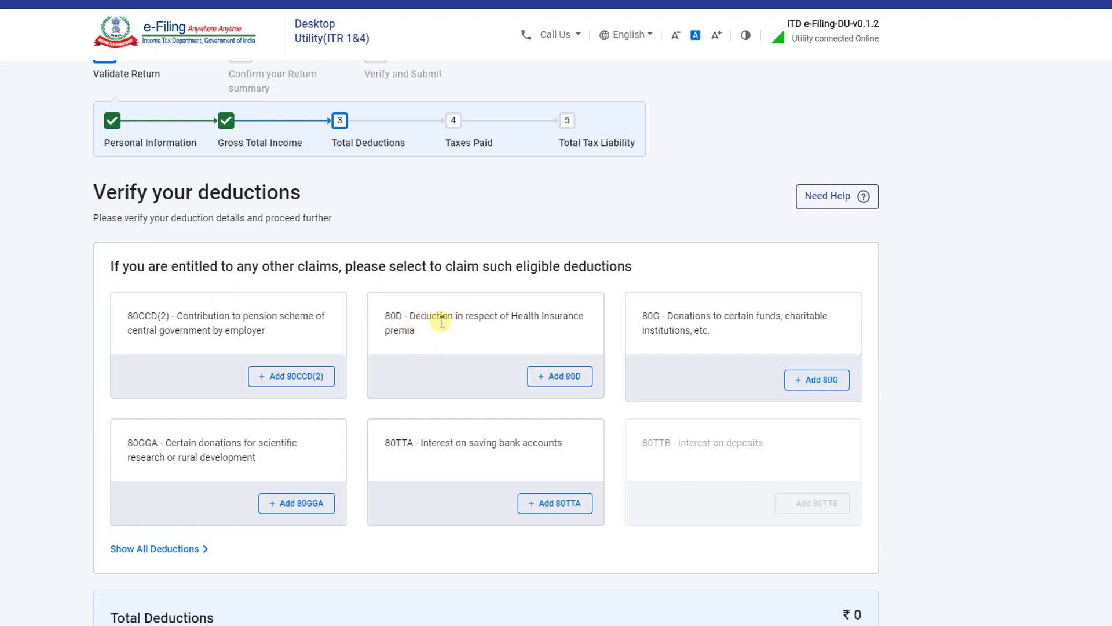
Start an 80D deduction, answering No to the family senior citizen question
left_click(560, 377)
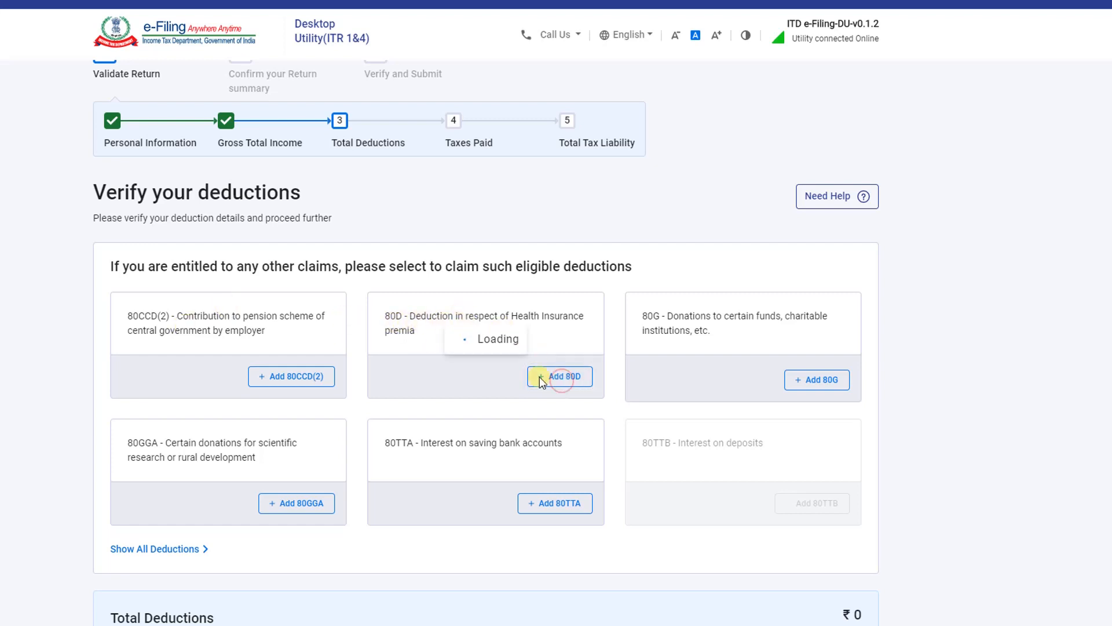
scroll(154, 223, "down", 3)
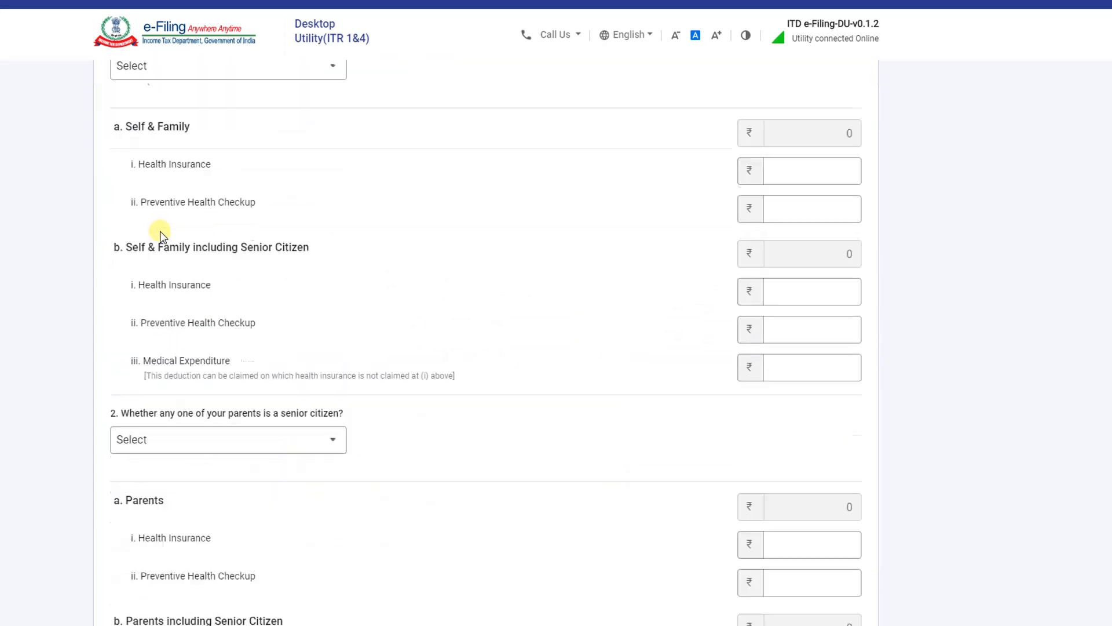
scroll(158, 233, "up", 3)
scroll(159, 235, "down", 6)
scroll(161, 236, "up", 3)
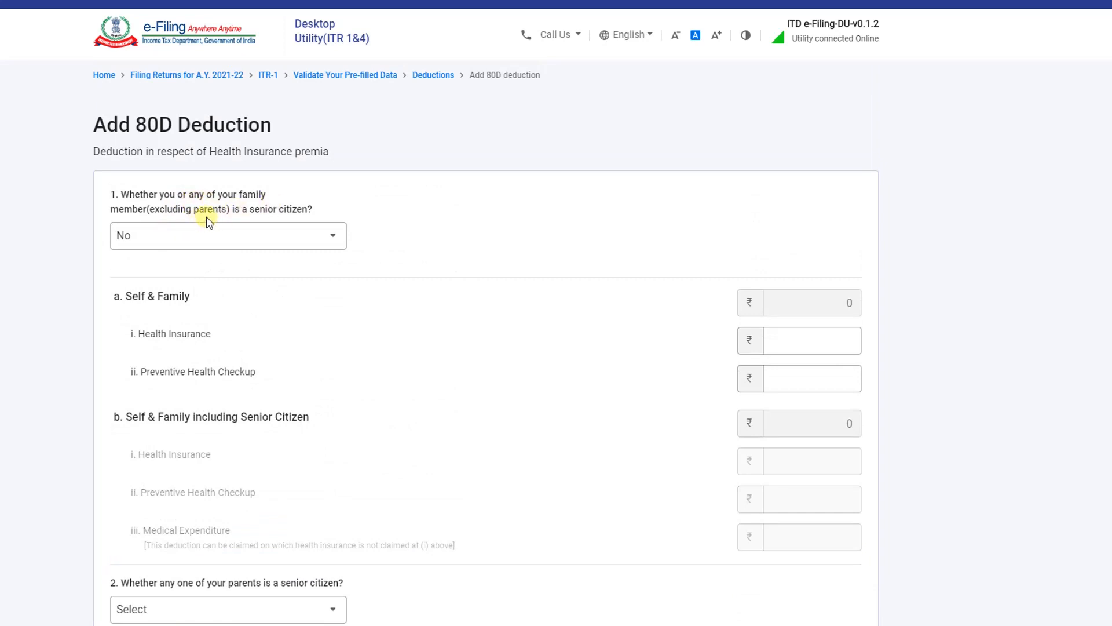
left_click(222, 239)
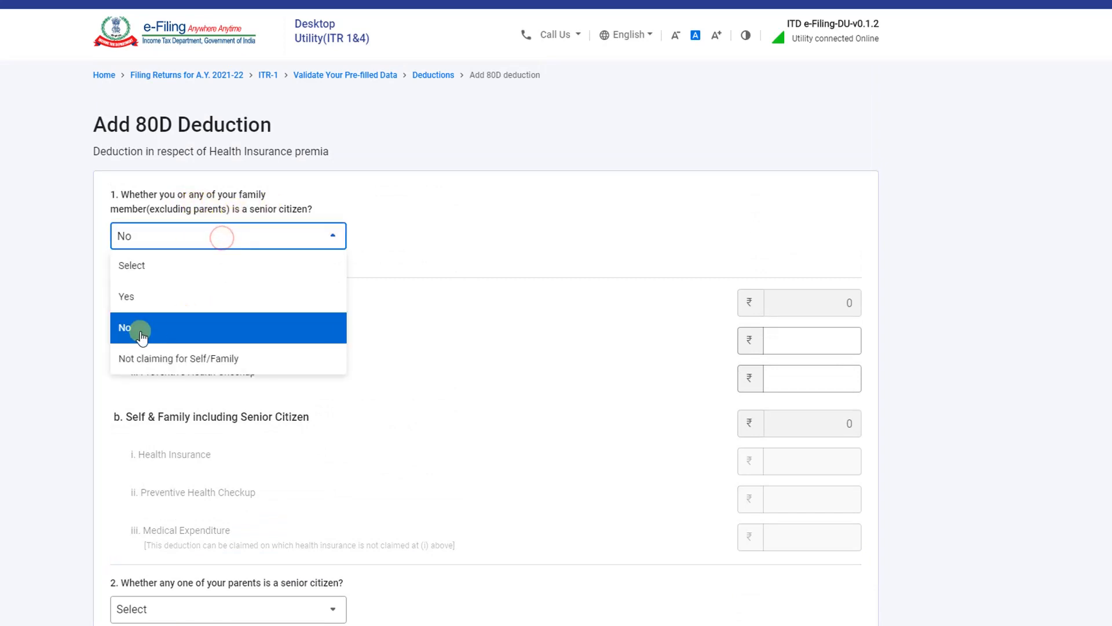
left_click(135, 332)
scroll(164, 306, "down", 2)
scroll(155, 207, "up", 2)
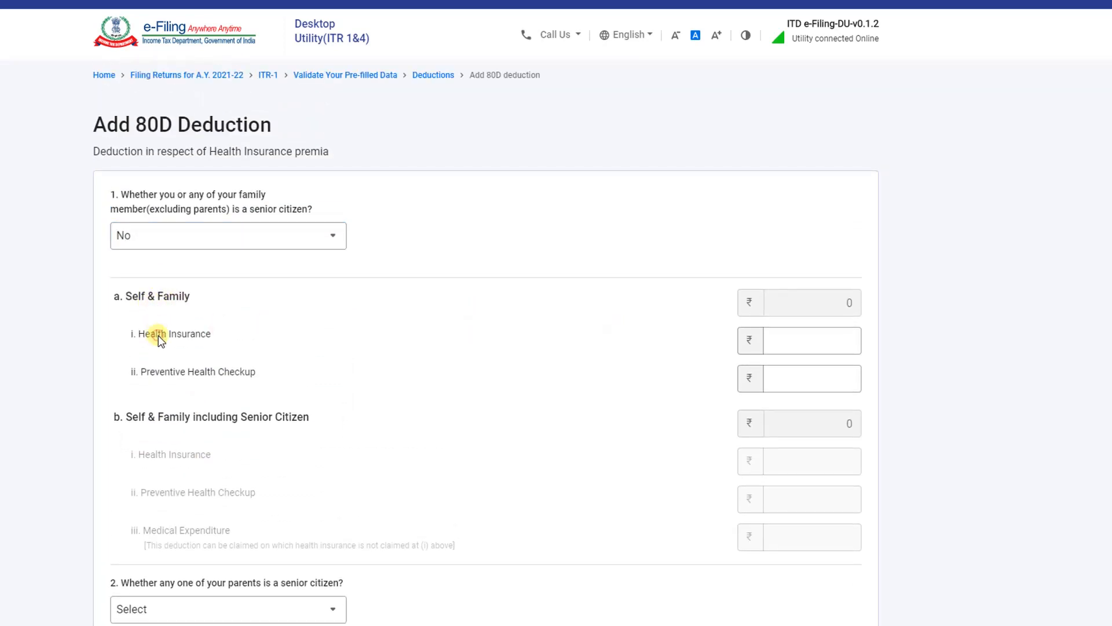
left_click(145, 370)
left_click(797, 343)
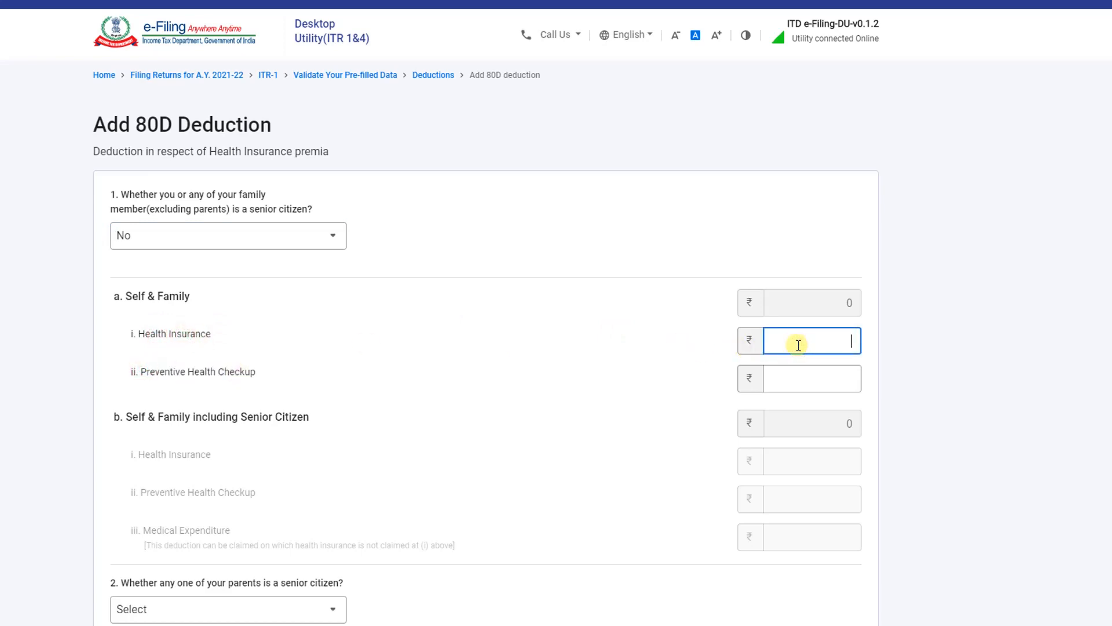
type("12000")
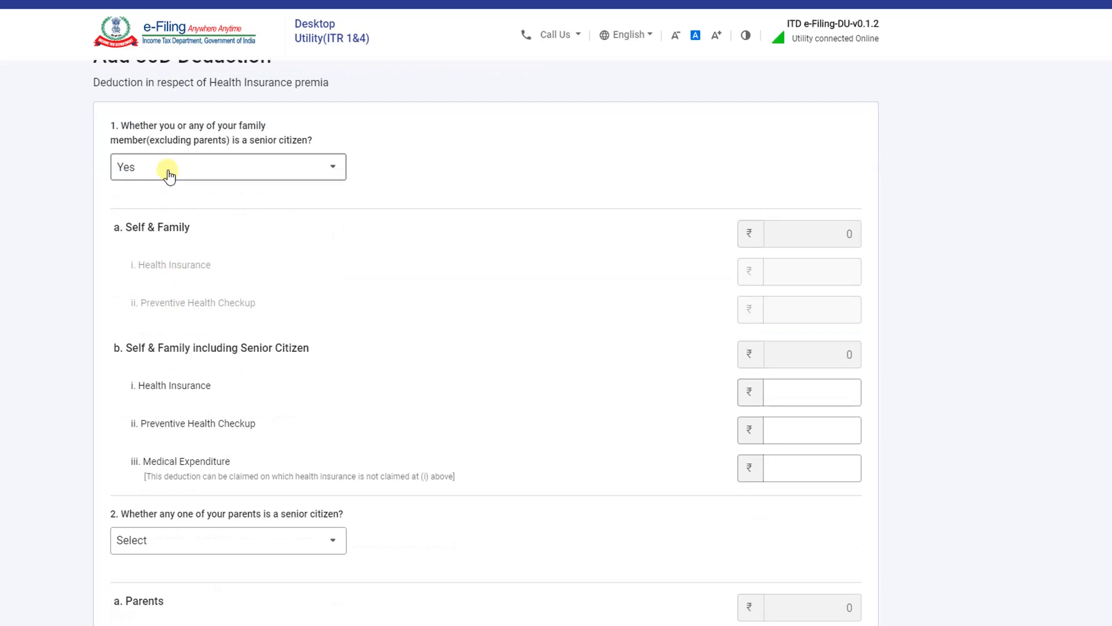
Settle the family senior citizen answer at No and enter 17250 for self and family insurance
left_click(167, 169)
left_click(148, 237)
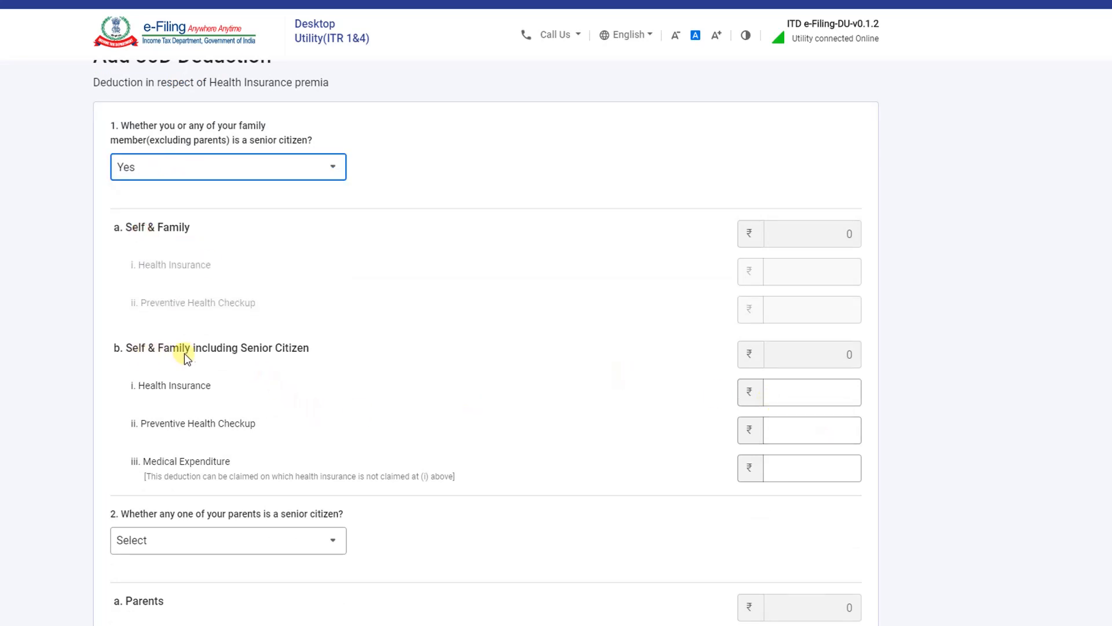
left_click(798, 392)
left_click(158, 177)
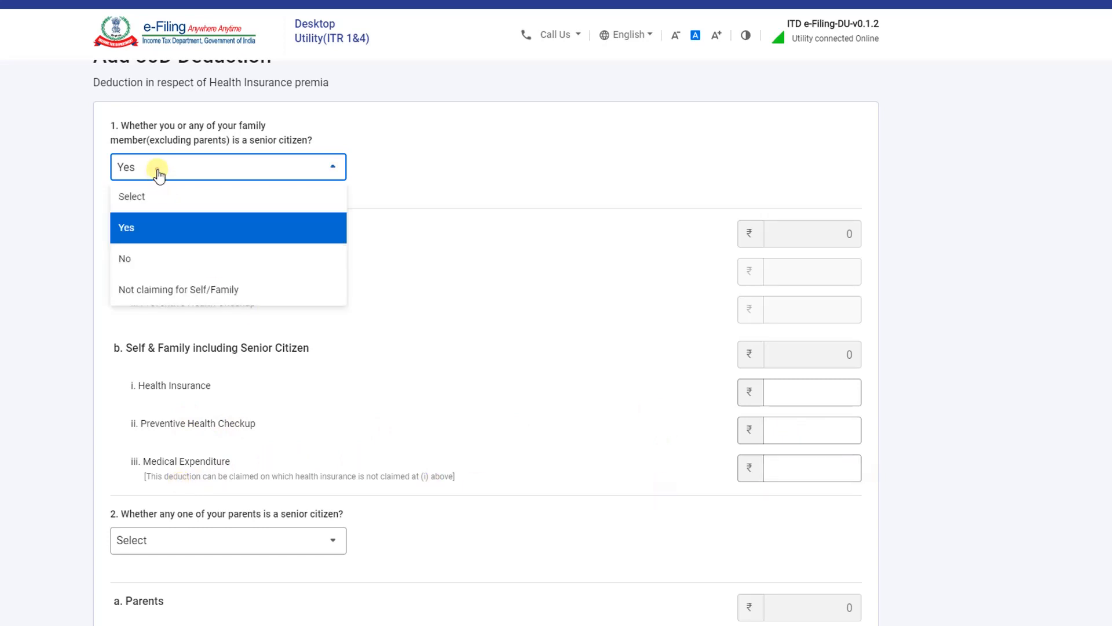
left_click(139, 260)
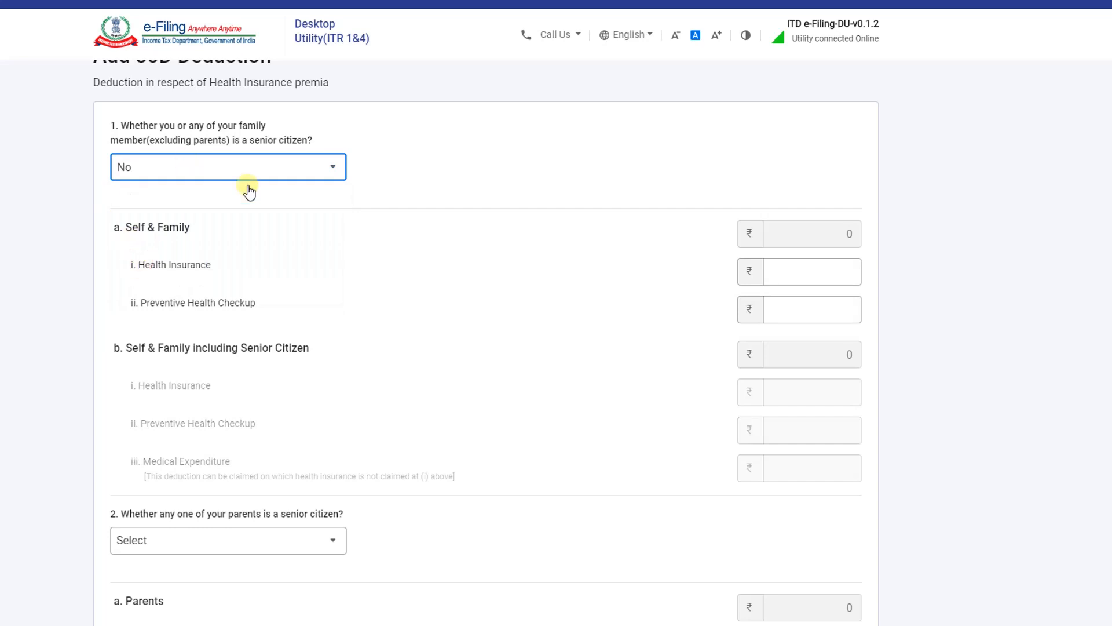
left_click(806, 272)
type("17250")
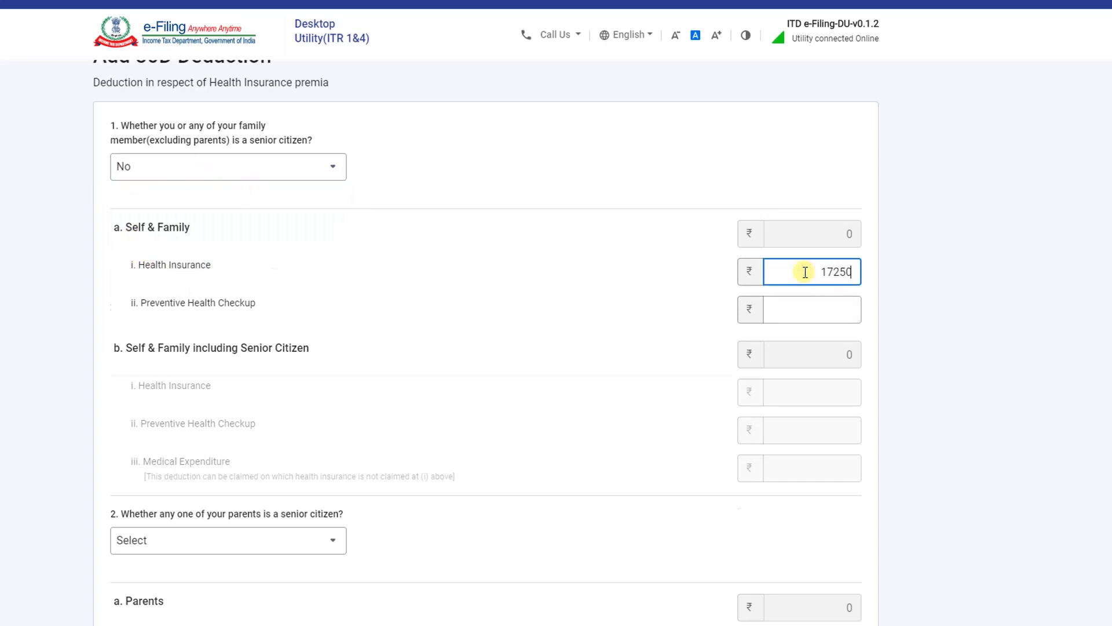
Answer No for parents being senior citizens and add the 80D deduction
scroll(173, 341, "down", 3)
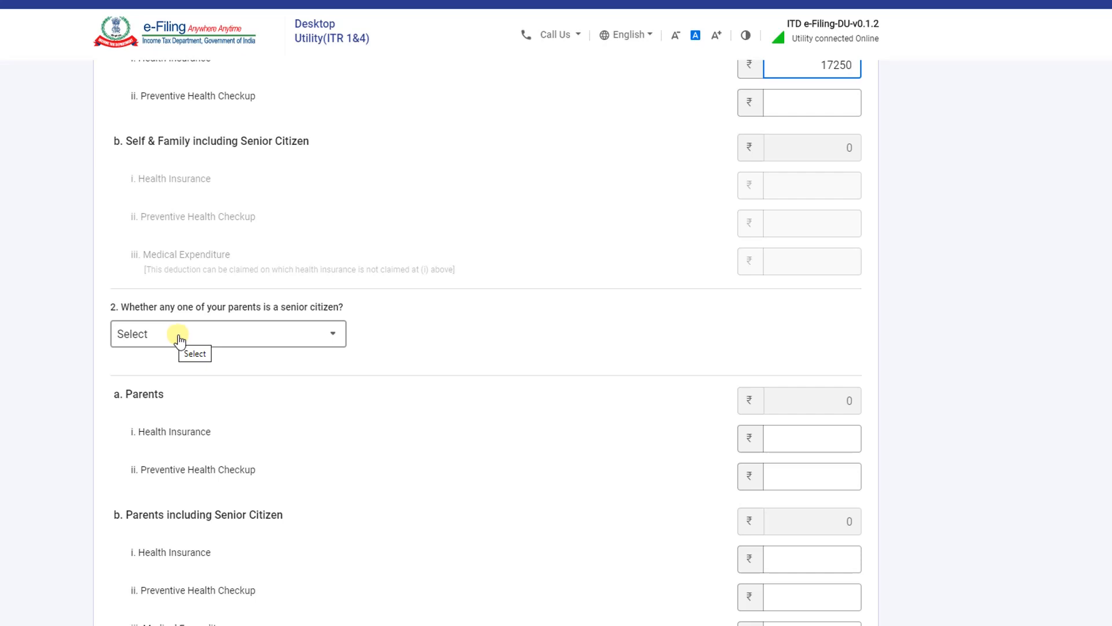
left_click(246, 340)
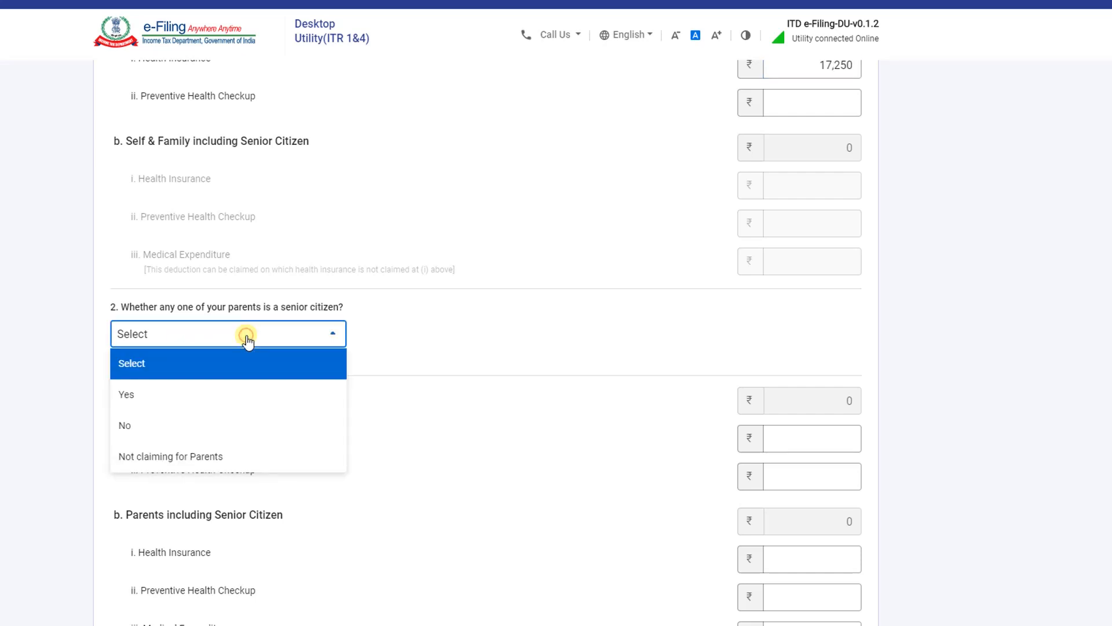
left_click(147, 425)
scroll(455, 350, "down", 3)
scroll(446, 354, "up", 7)
scroll(441, 360, "down", 7)
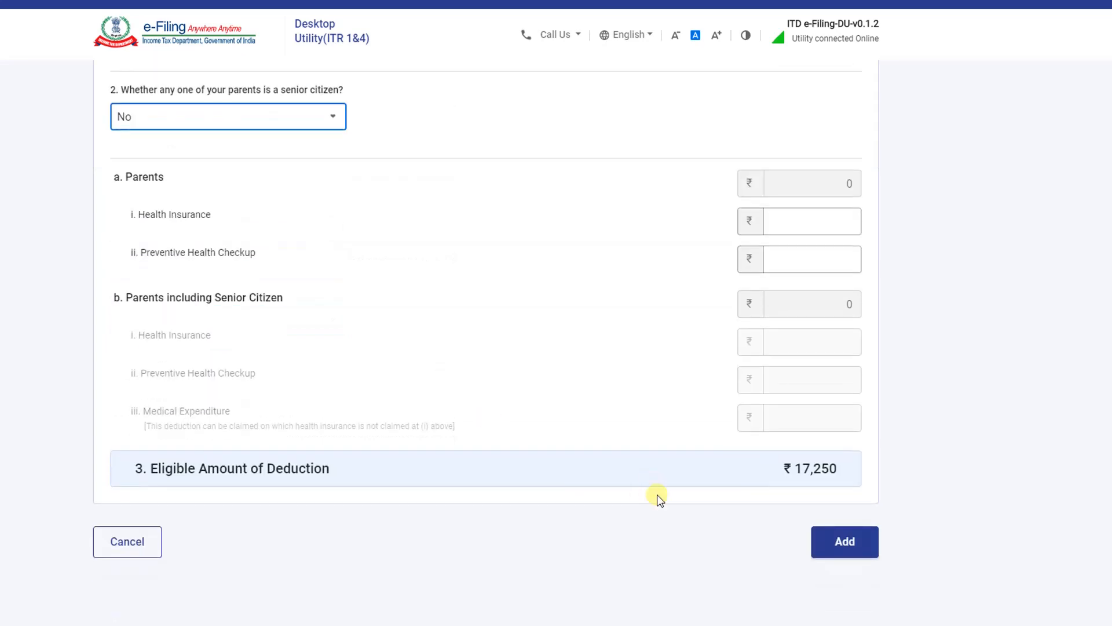
left_click(836, 544)
scroll(157, 316, "down", 1)
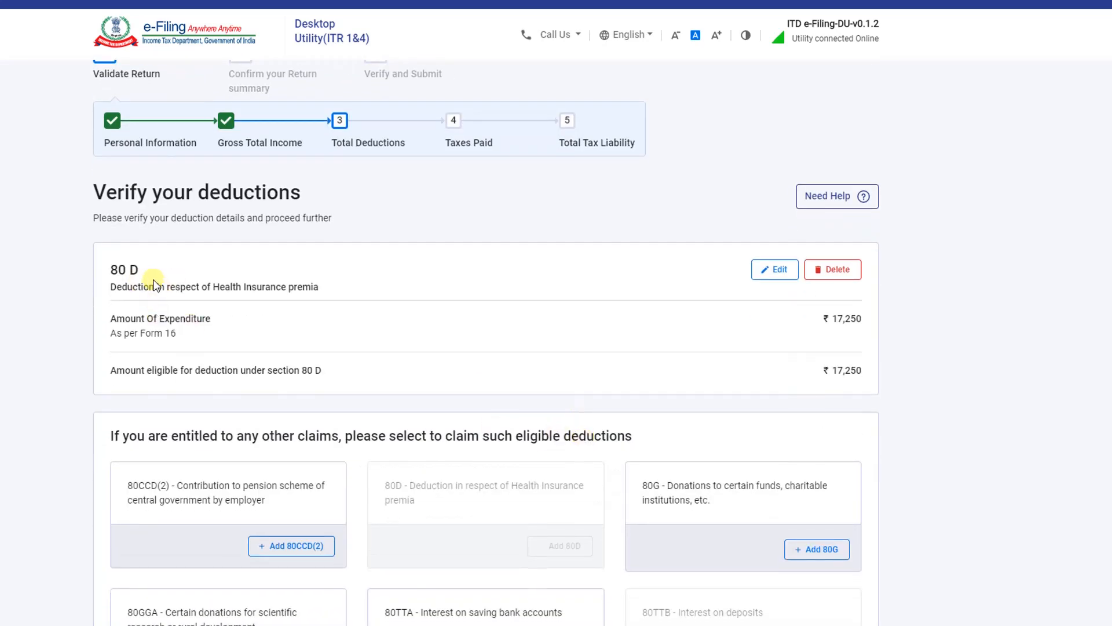
Add an 80TTA savings-interest deduction of 881
scroll(178, 315, "down", 2)
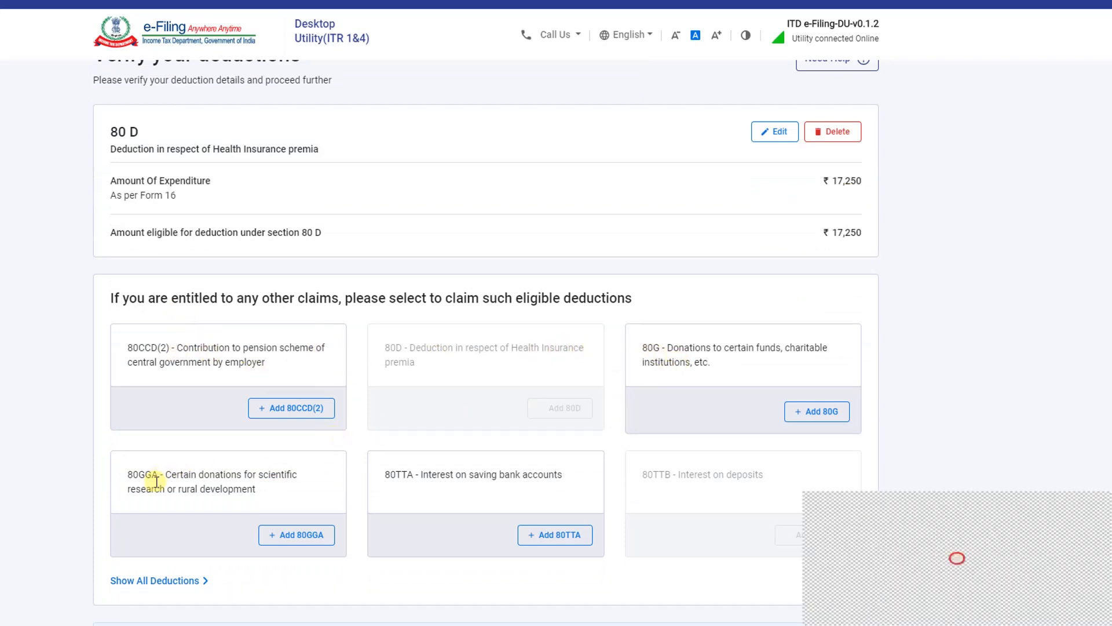
scroll(367, 439, "down", 1)
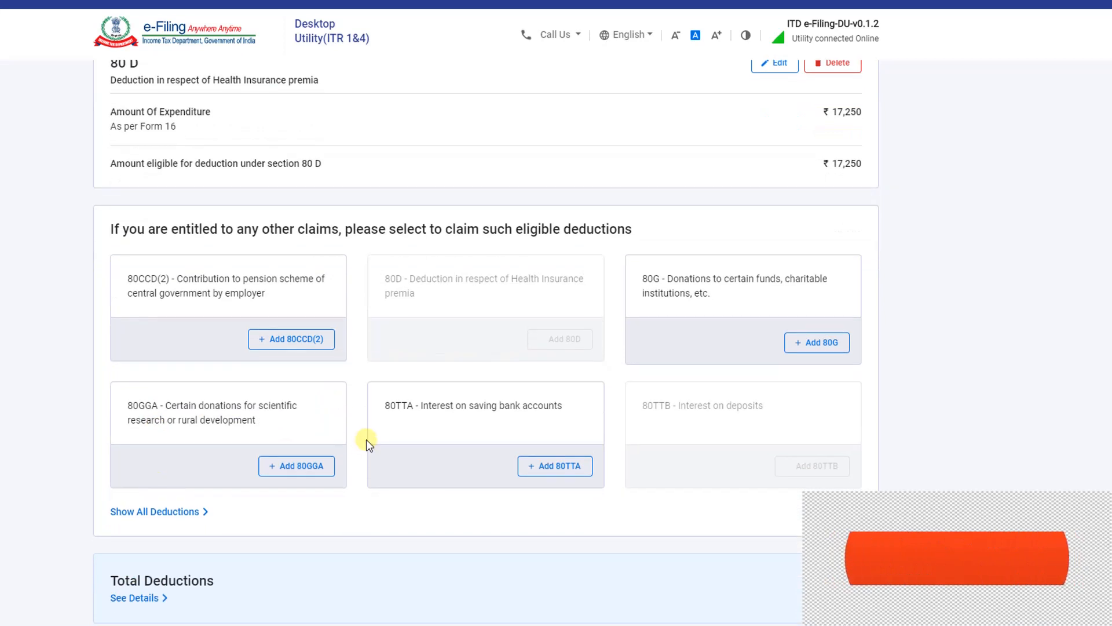
double_click(395, 409)
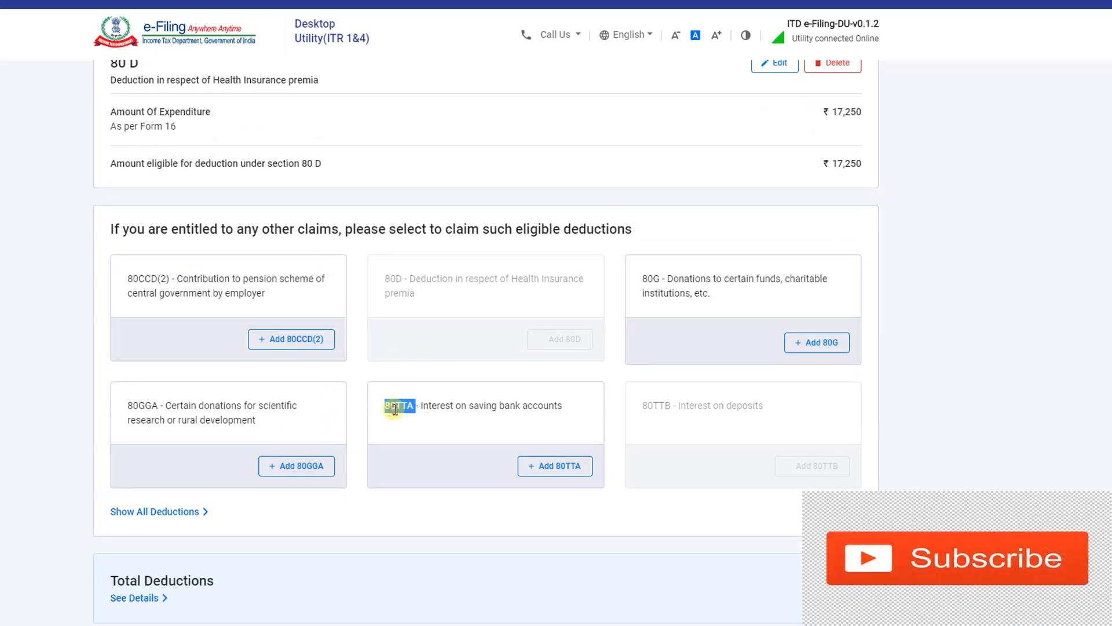
left_click(395, 410)
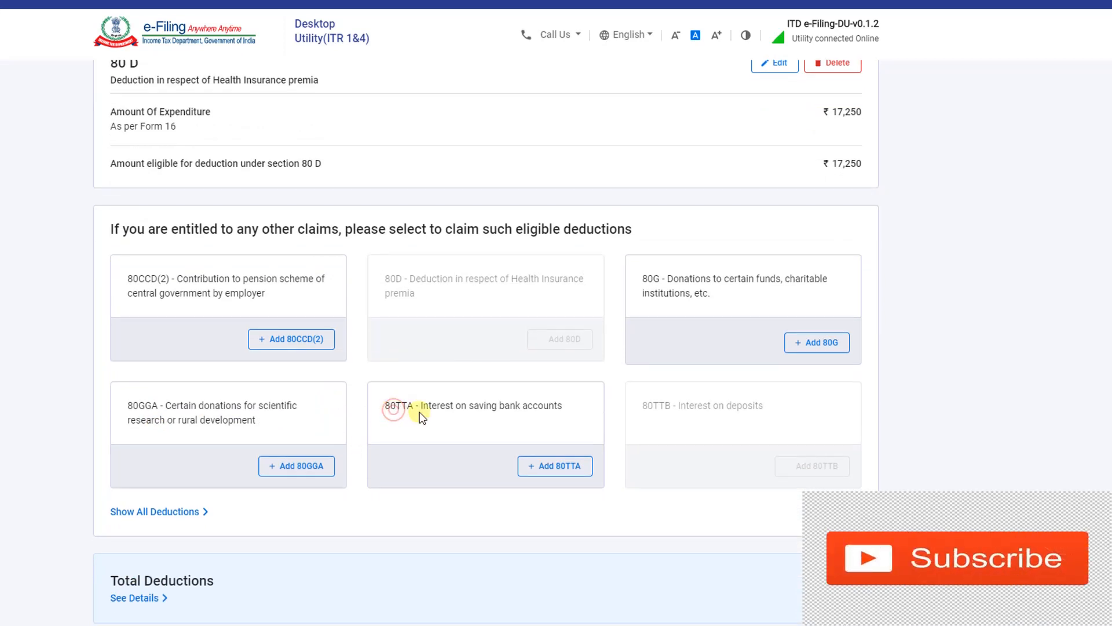
left_click(555, 466)
left_click(786, 196)
type("881")
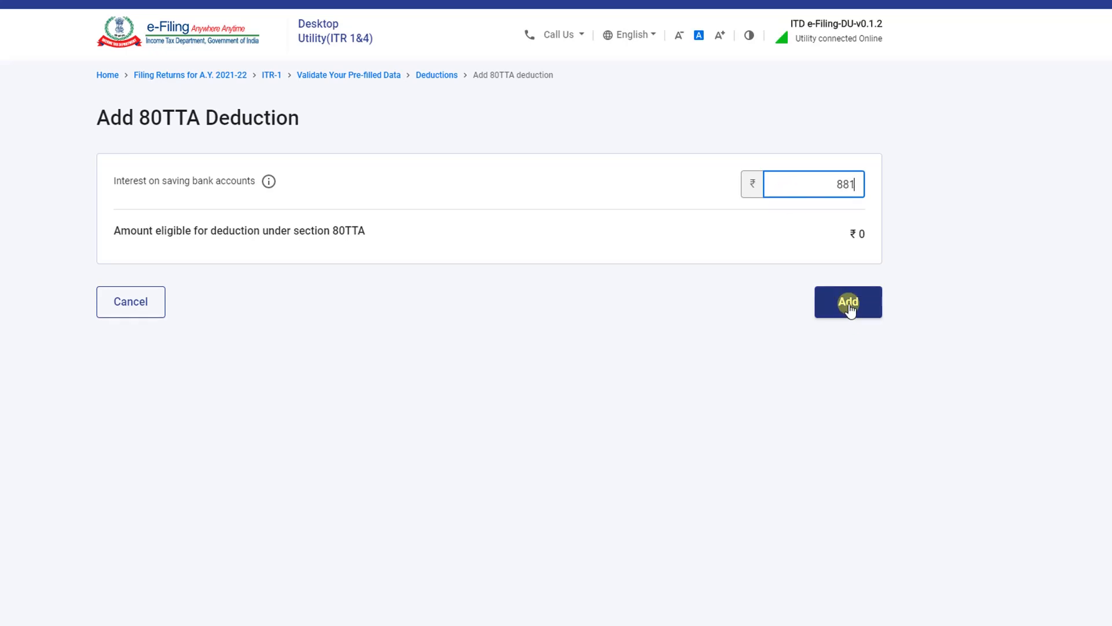
left_click(848, 304)
scroll(769, 450, "down", 9)
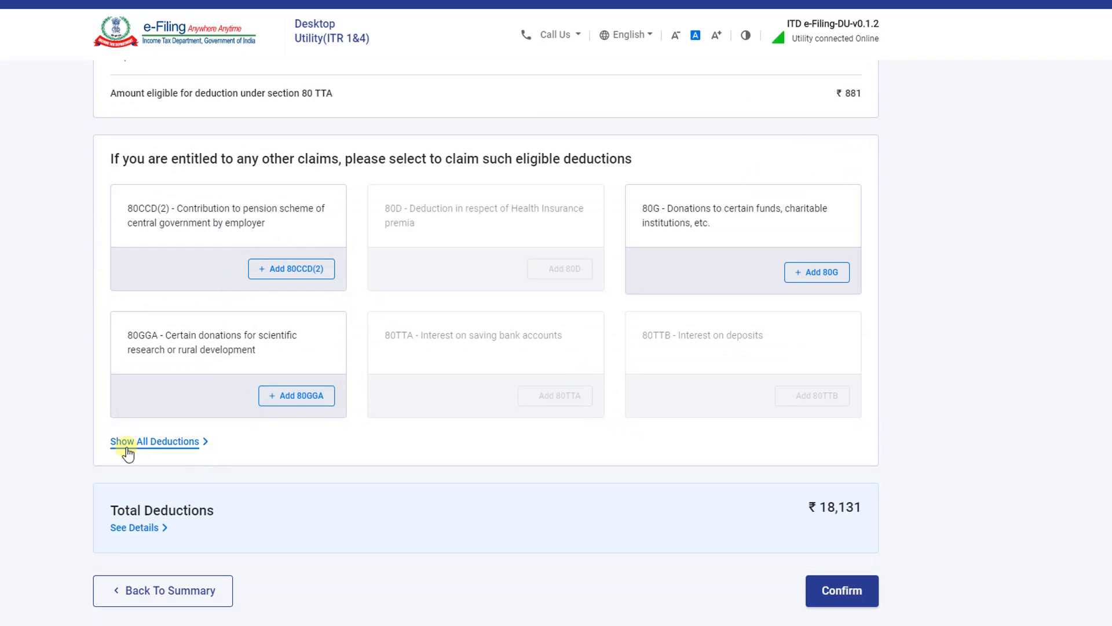
Add an 80C deduction of ₹1,76,800, accepting the ₹1,50,000 cap warning
left_click(155, 443)
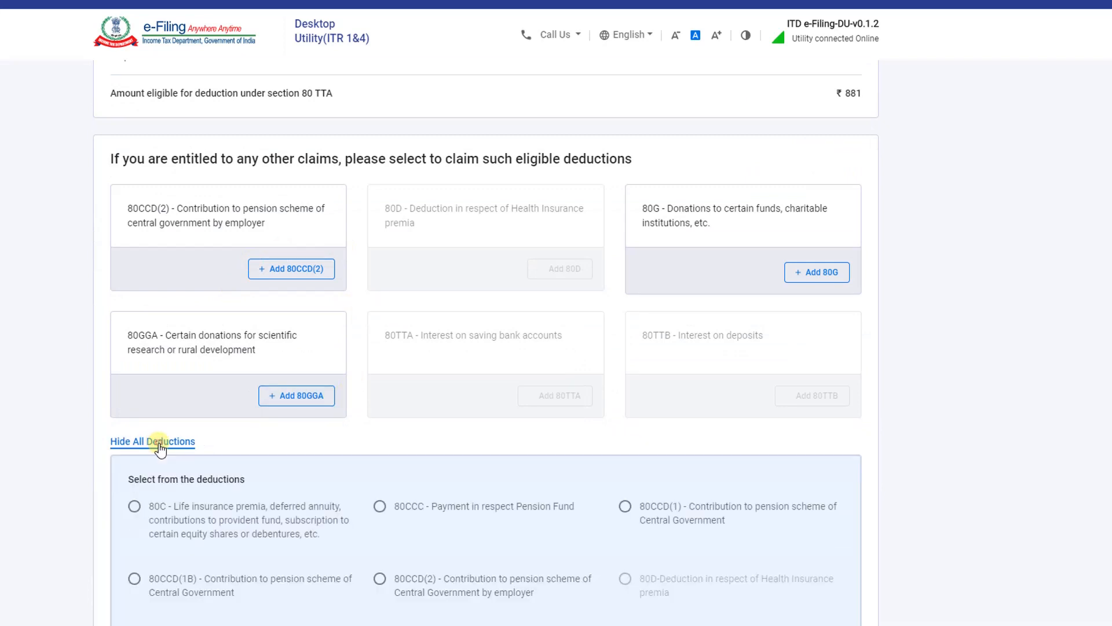
scroll(389, 447, "down", 6)
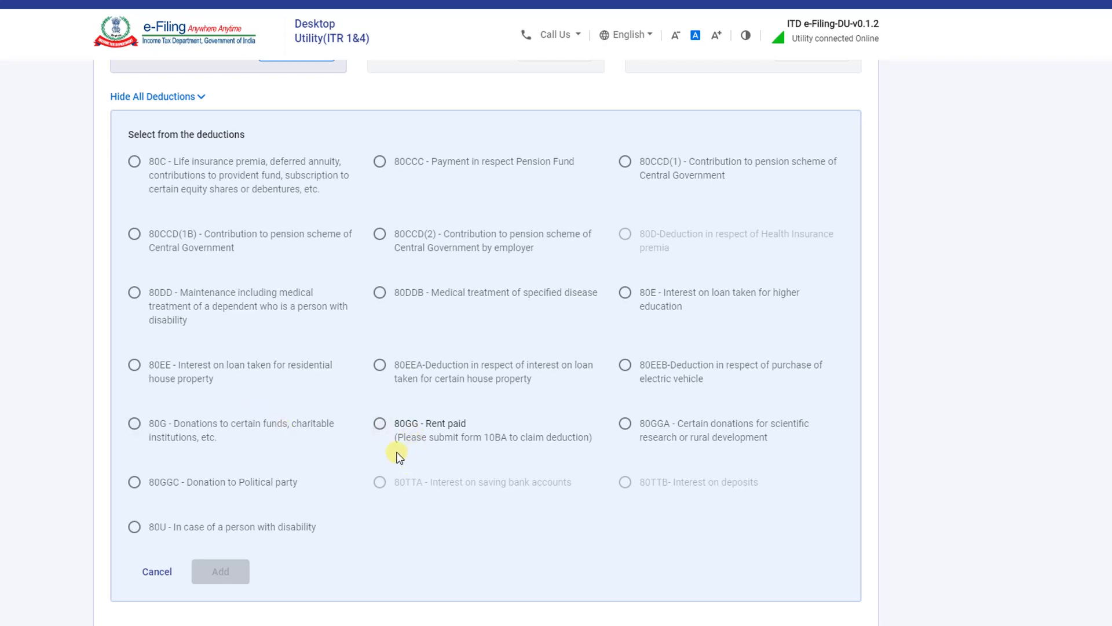
left_click(134, 162)
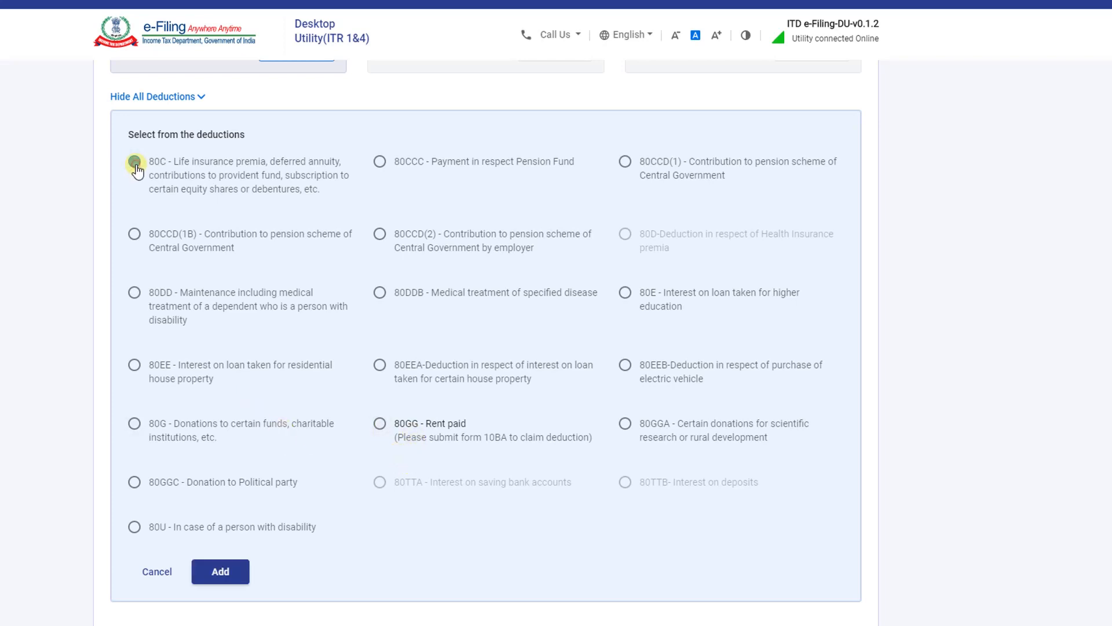
left_click(220, 573)
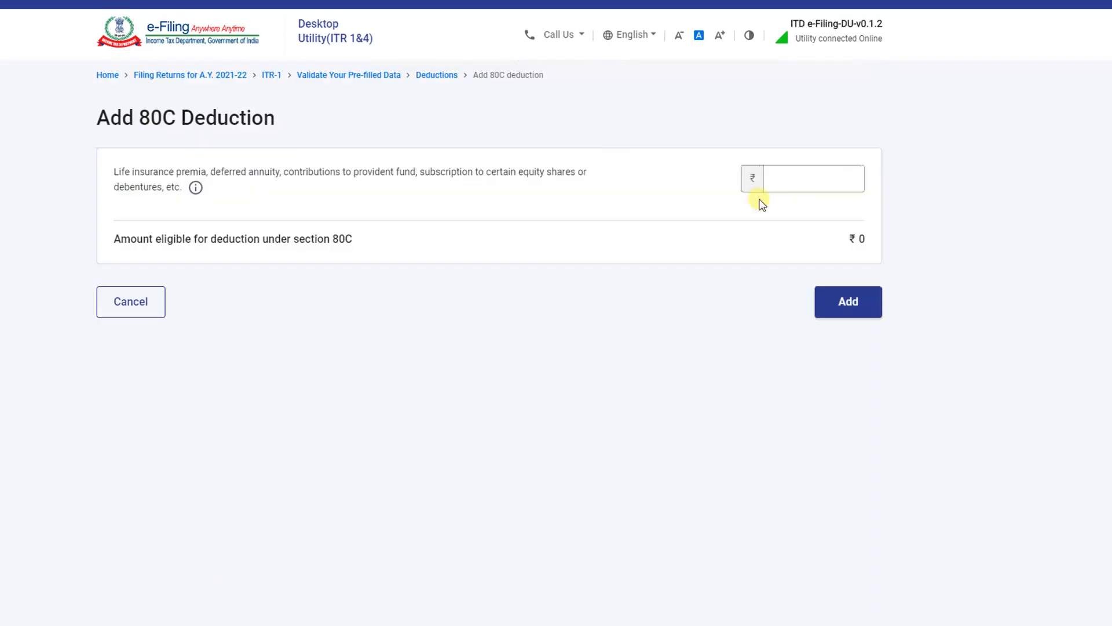
left_click(804, 179)
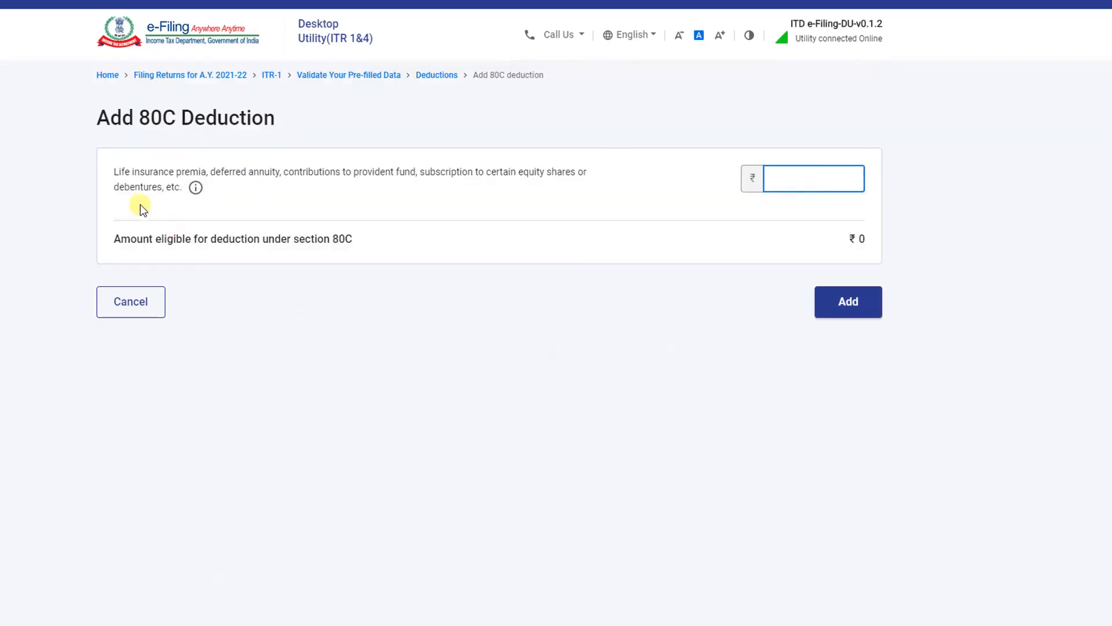
left_click(196, 188)
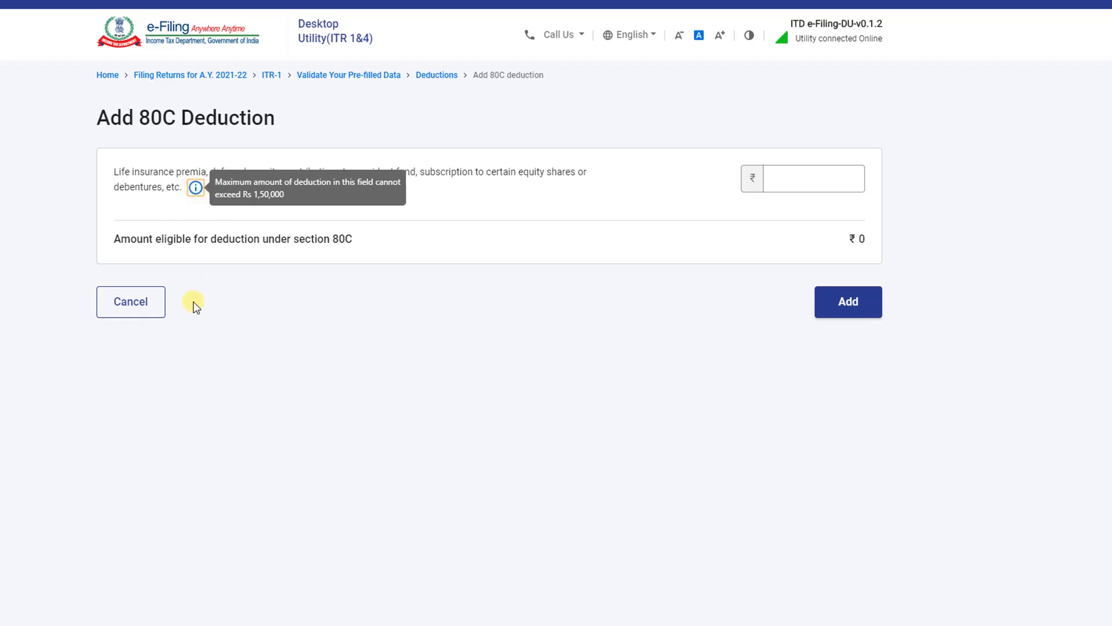
left_click(782, 179)
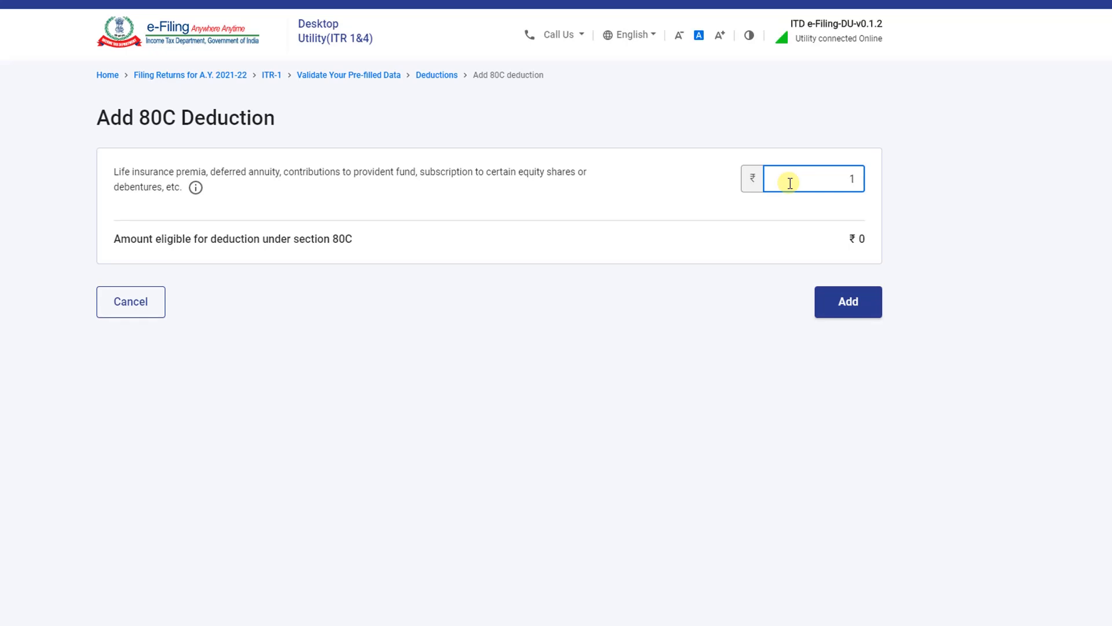
type("76,800")
left_click(849, 308)
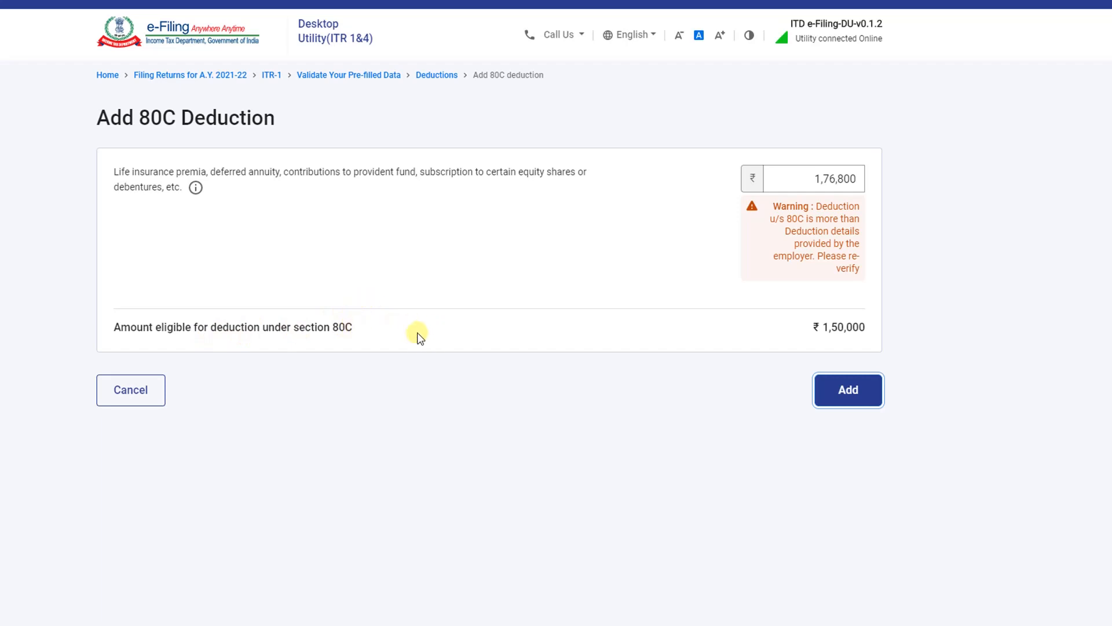
left_click(851, 388)
Confirm Total Deductions of ₹1,68,131
scroll(599, 368, "up", 9)
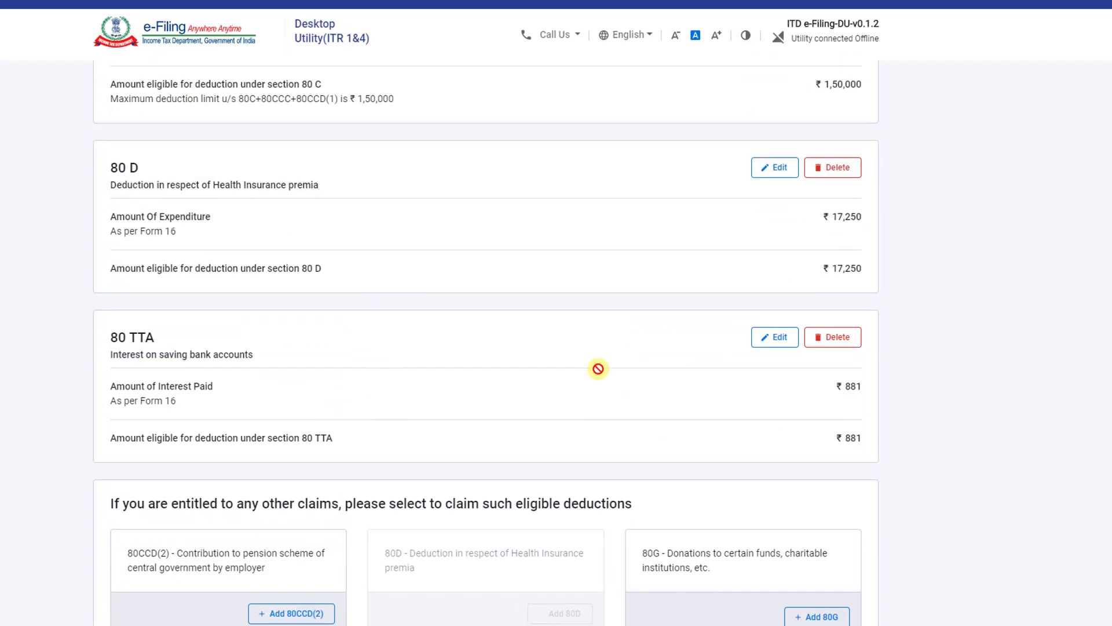
scroll(599, 370, "down", 6)
scroll(599, 370, "down", 4)
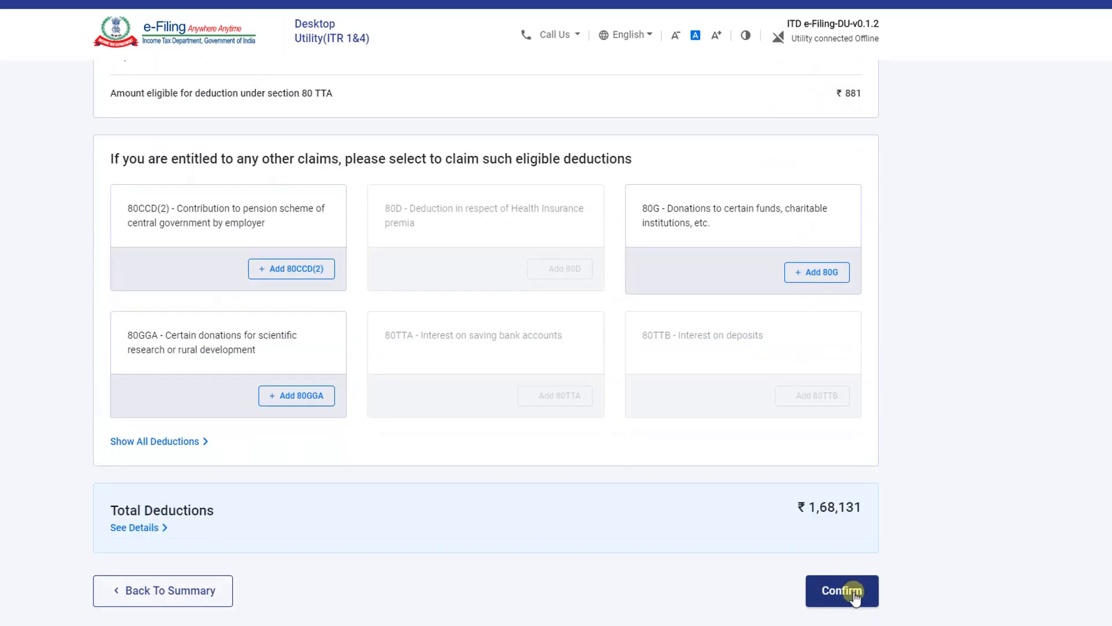
left_click(853, 594)
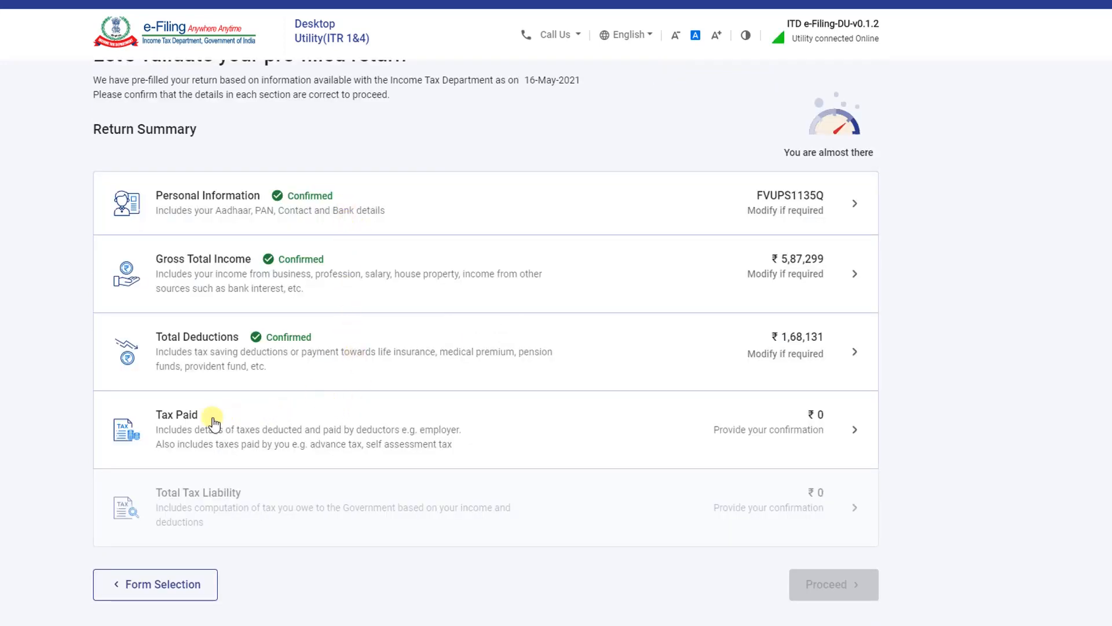
Review and confirm Tax Paid at ₹0, then bring up the Total Tax Liability details
left_click(794, 430)
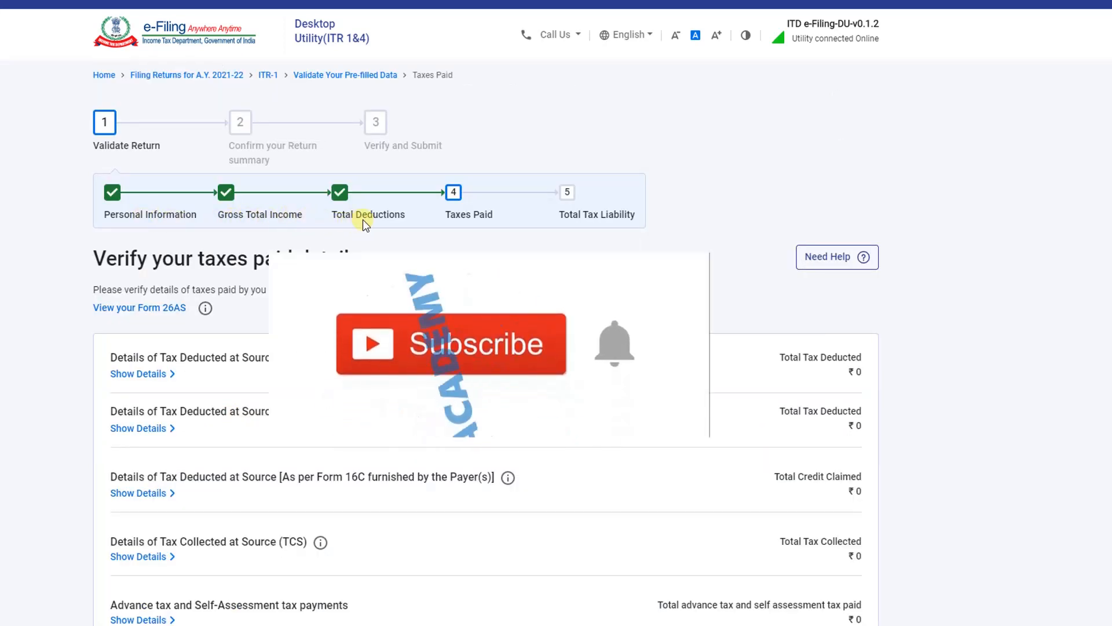
scroll(388, 223, "down", 1)
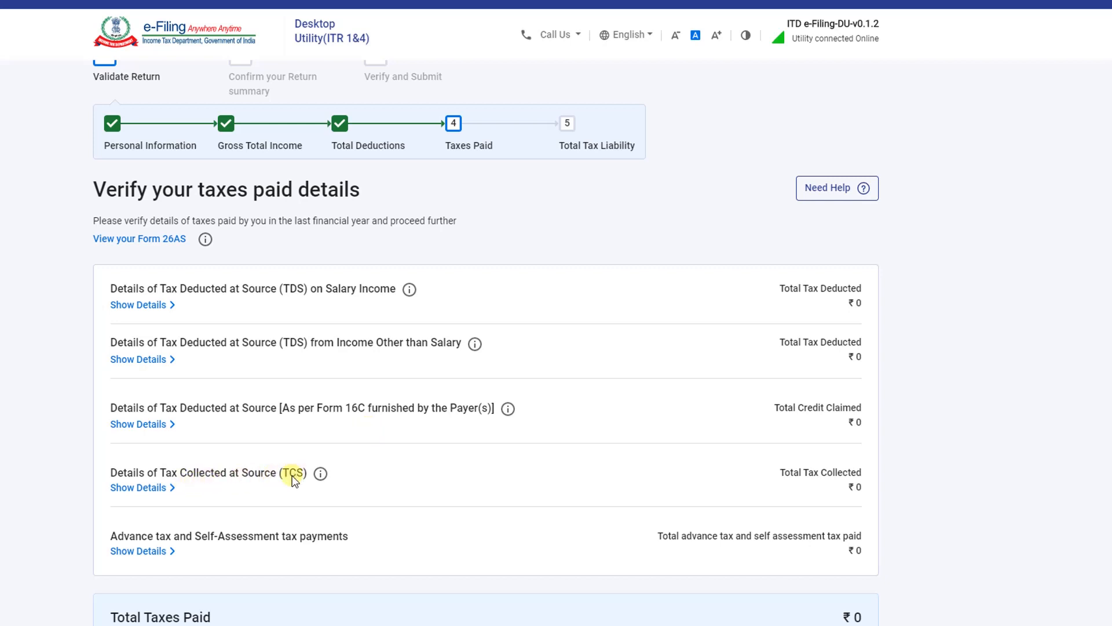
scroll(244, 481, "down", 1)
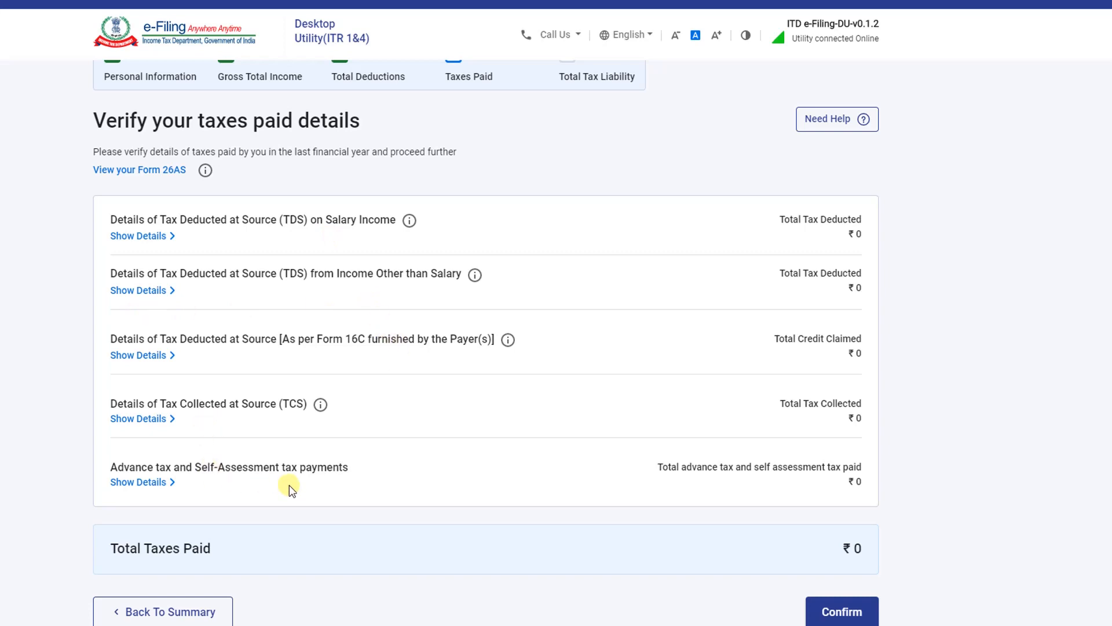
left_click(841, 611)
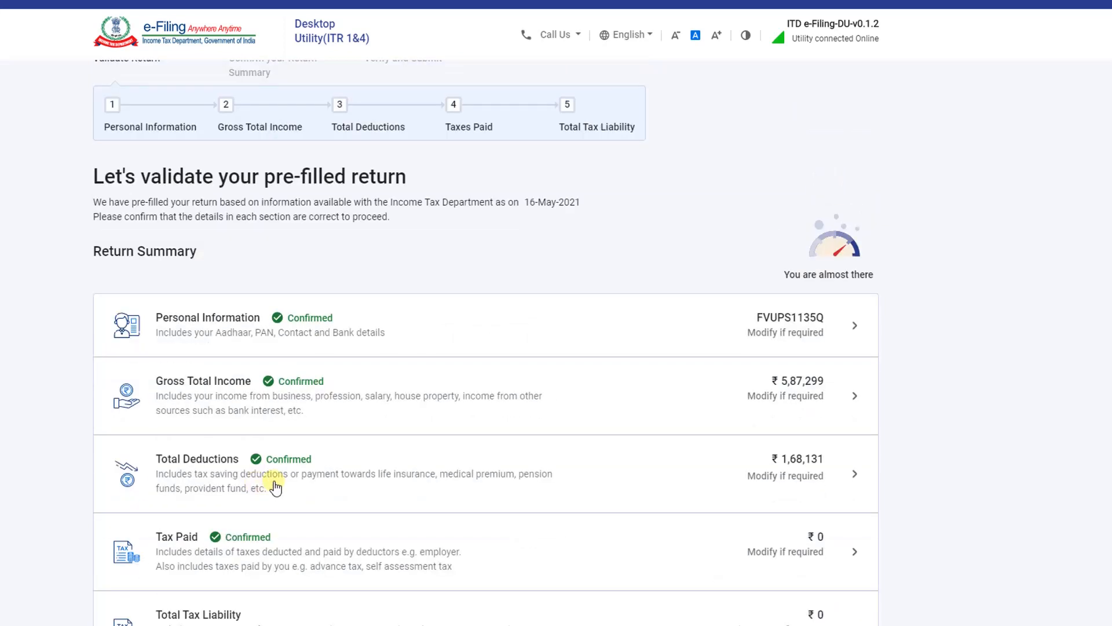
left_click(230, 617)
scroll(220, 217, "up", 6)
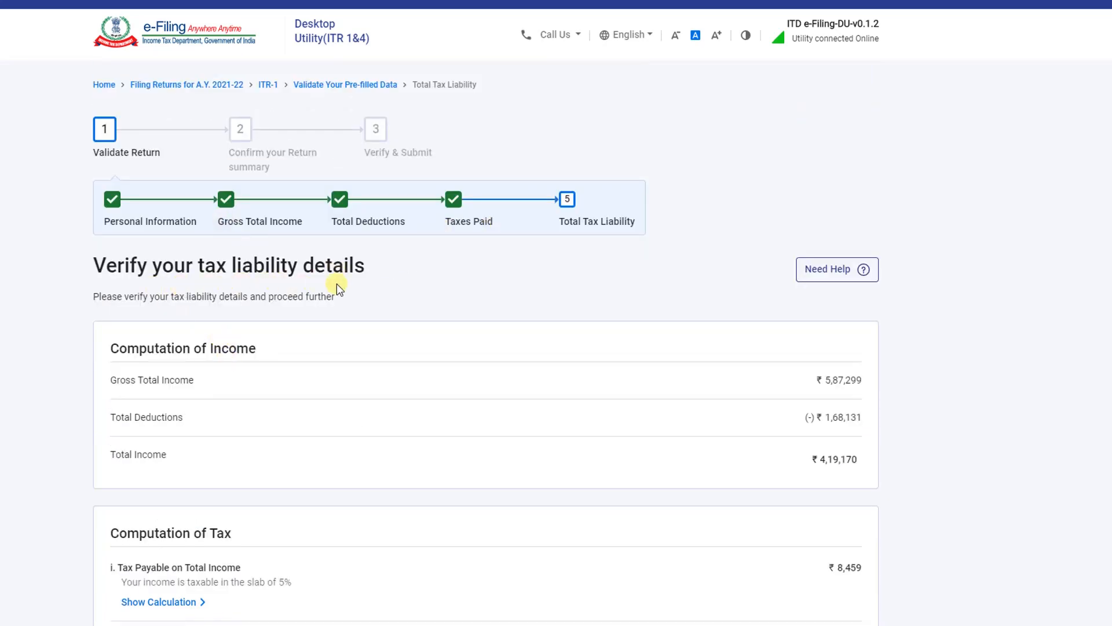
Review the income and tax computation, showing the ₹8,459 rebate u/s 87A and ₹0 payable
scroll(341, 288, "down", 1)
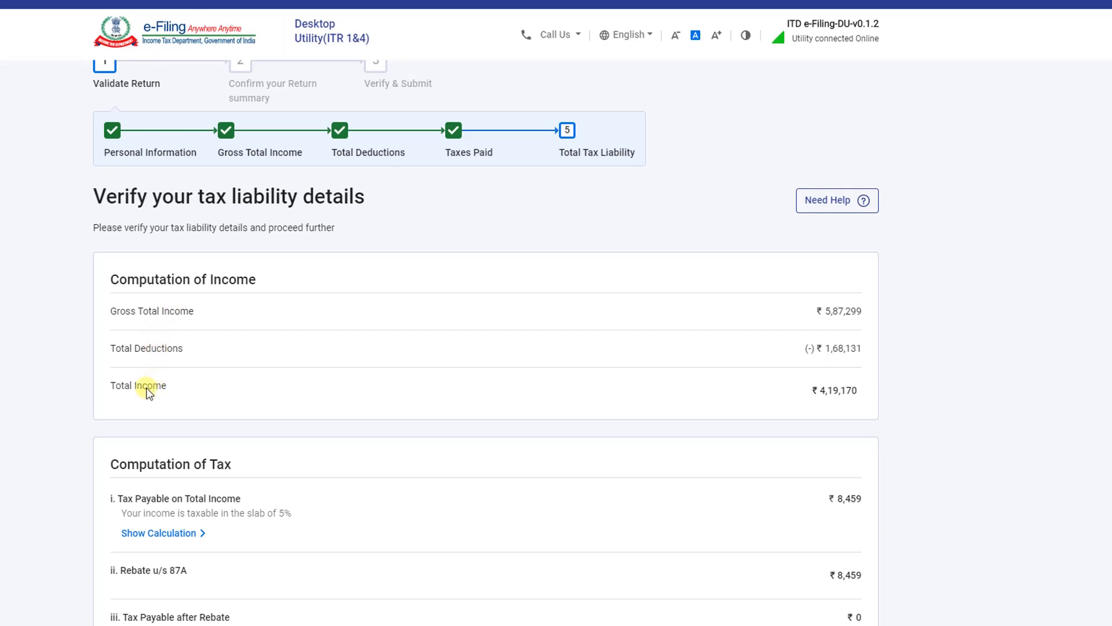
scroll(337, 293, "down", 3)
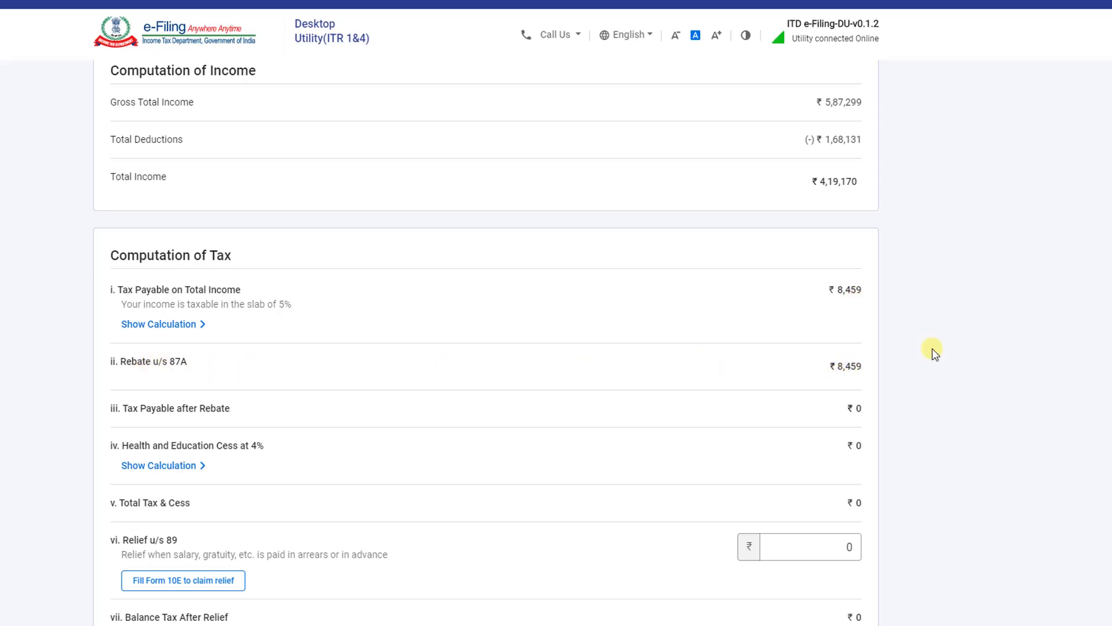
scroll(485, 342, "down", 1)
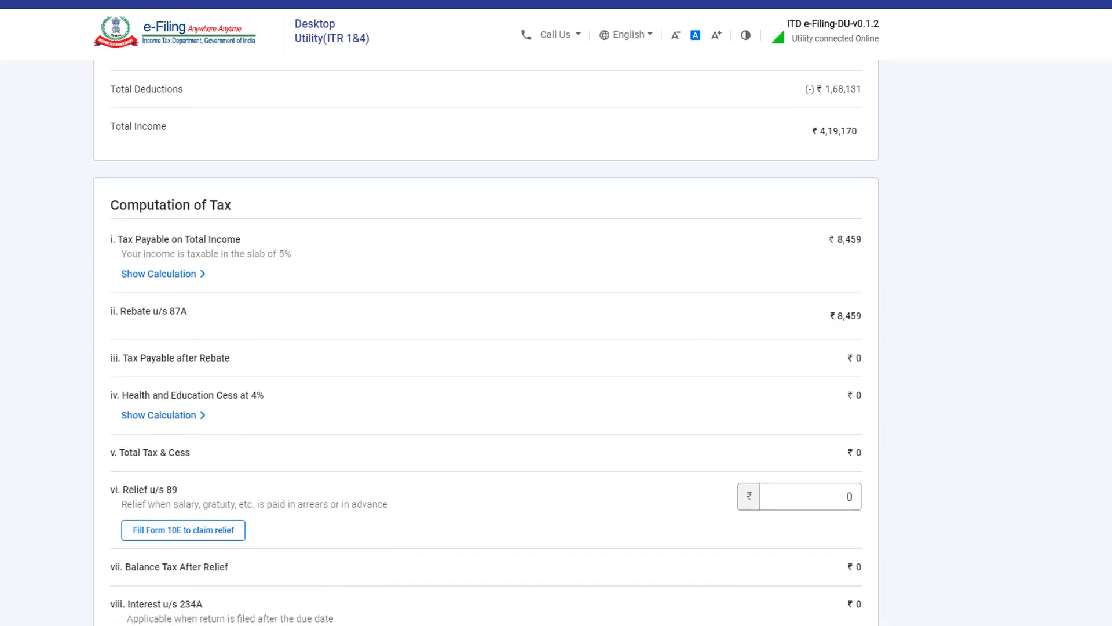
scroll(486, 341, "down", 1)
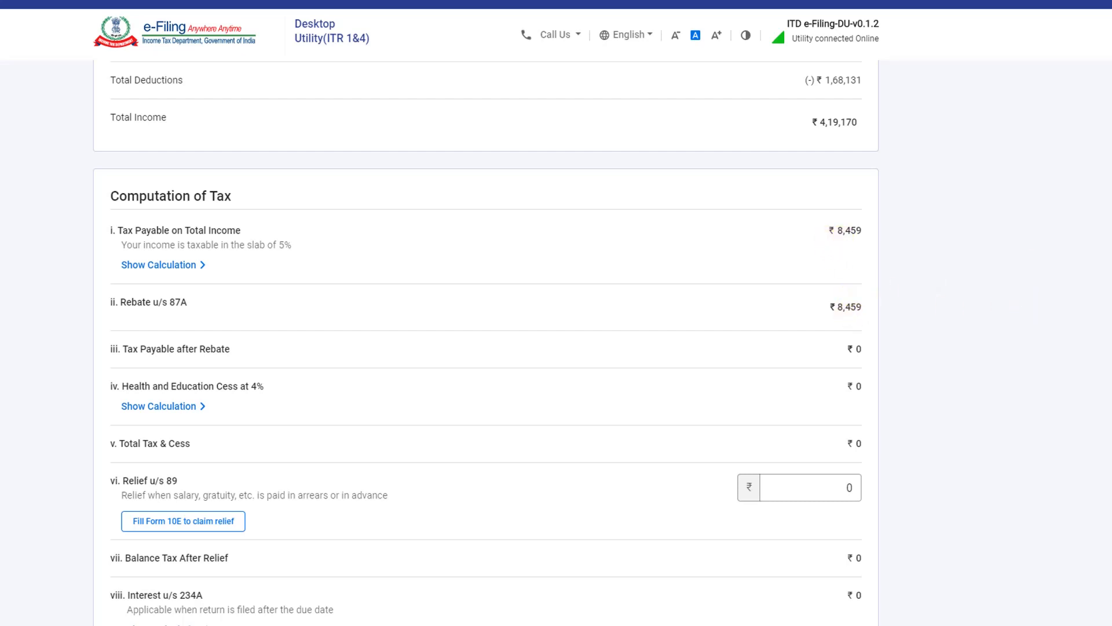
scroll(843, 231, "down", 1)
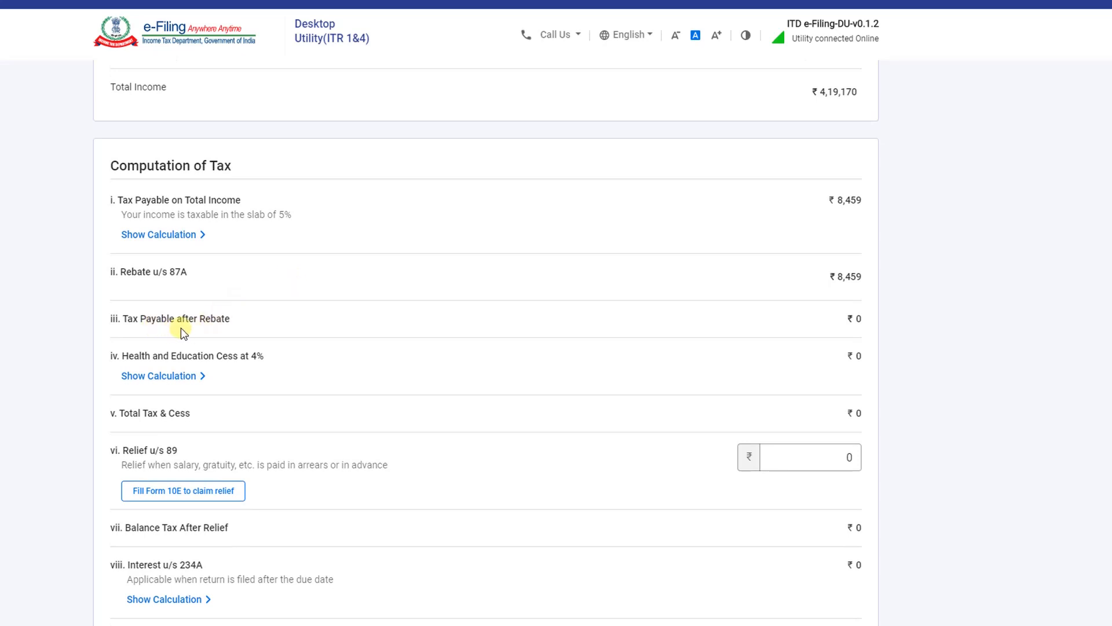
scroll(486, 341, "down", 5)
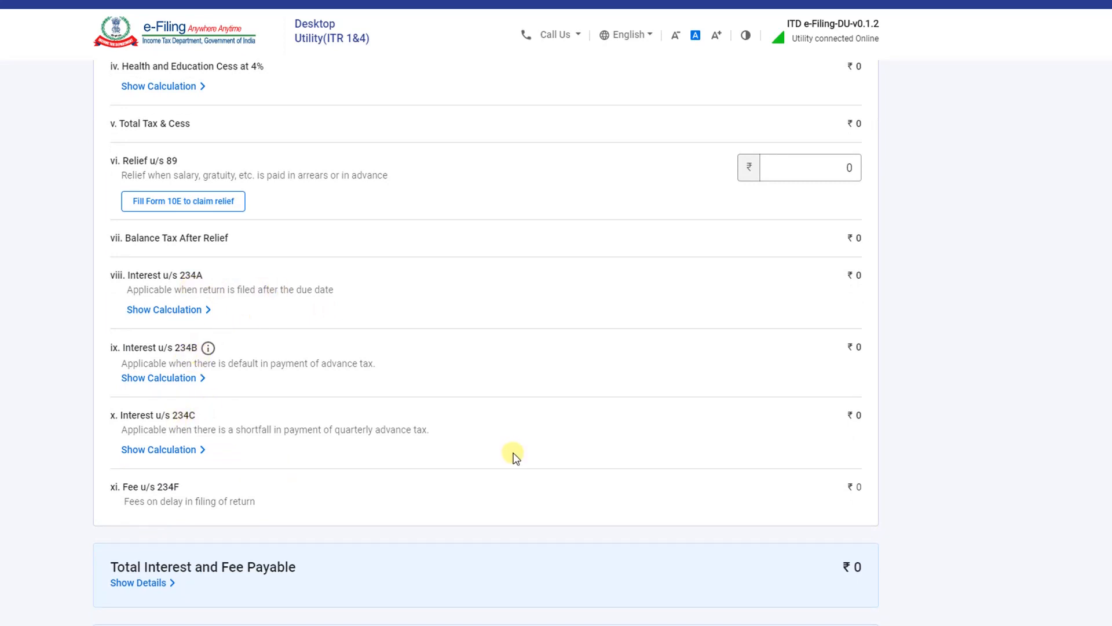
scroll(515, 456, "down", 3)
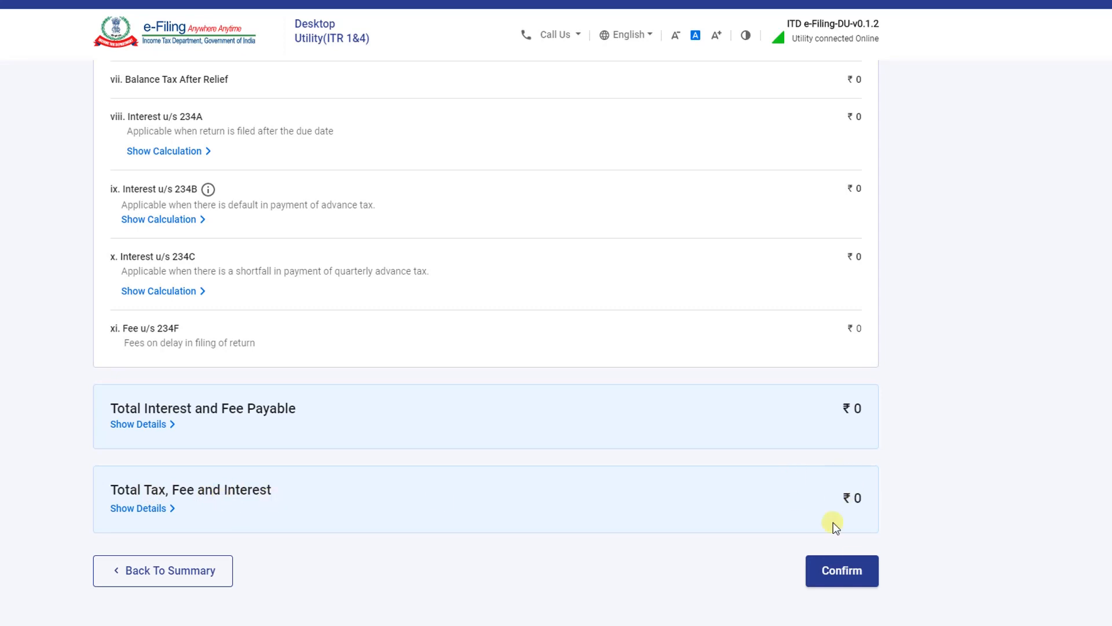
Confirm Total Tax Liability at ₹0 and check that all five summary sections are confirmed
left_click(852, 573)
scroll(281, 351, "down", 3)
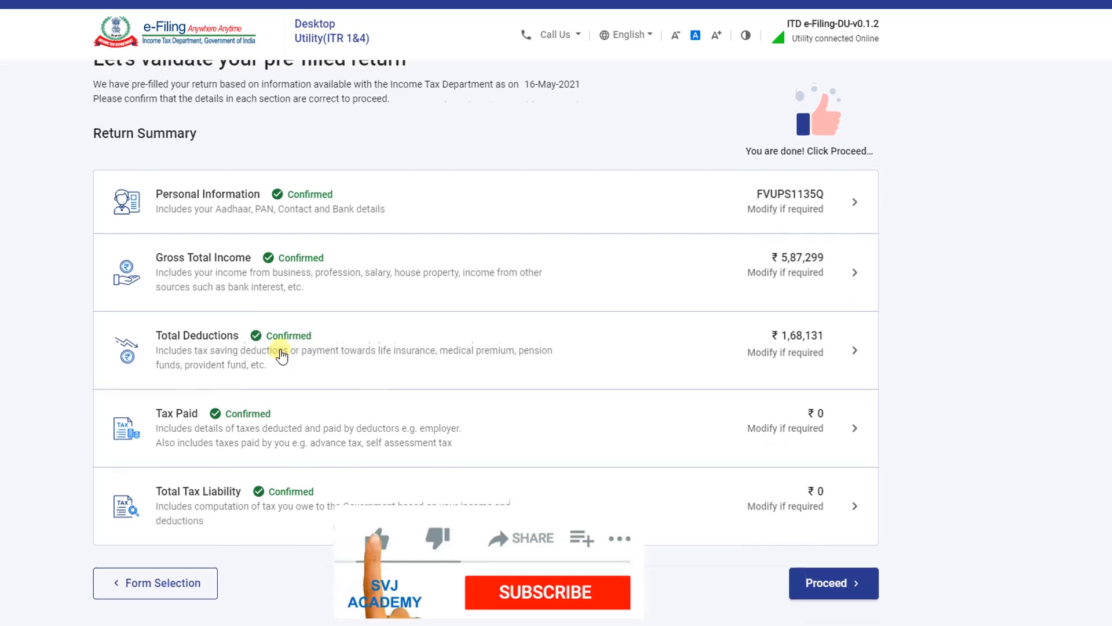
scroll(281, 353, "up", 3)
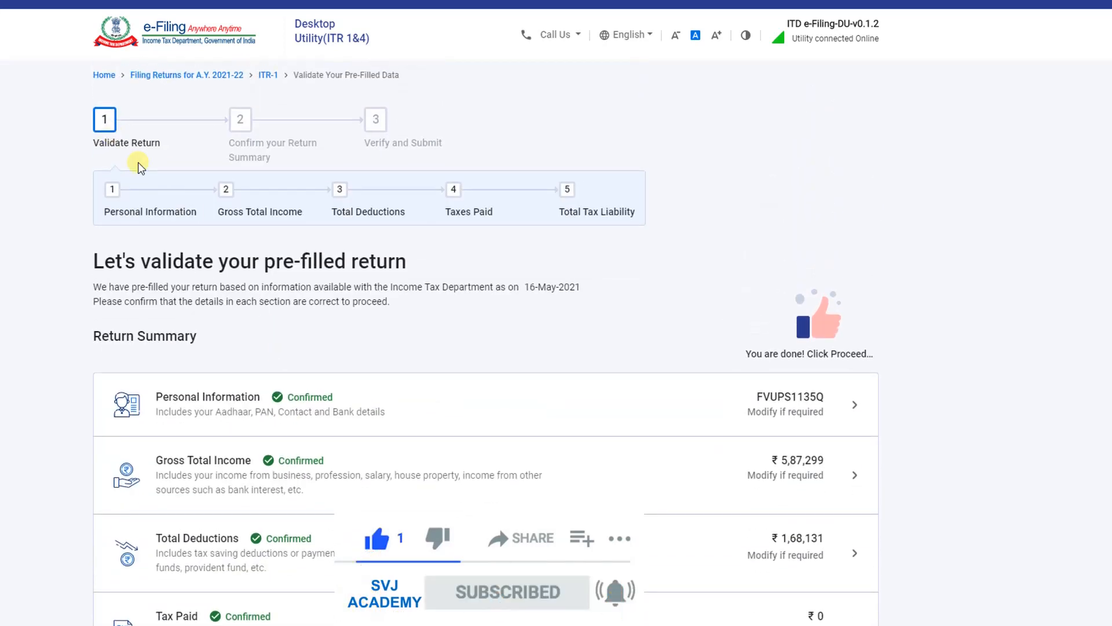
scroll(487, 385, "down", 3)
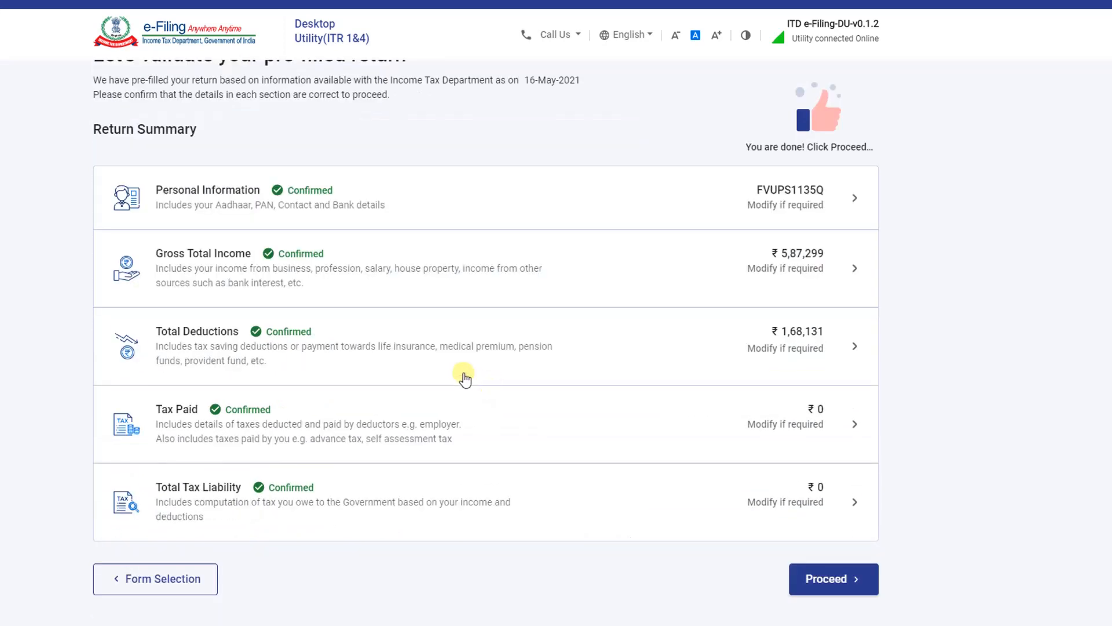
scroll(462, 377, "up", 2)
scroll(463, 377, "down", 2)
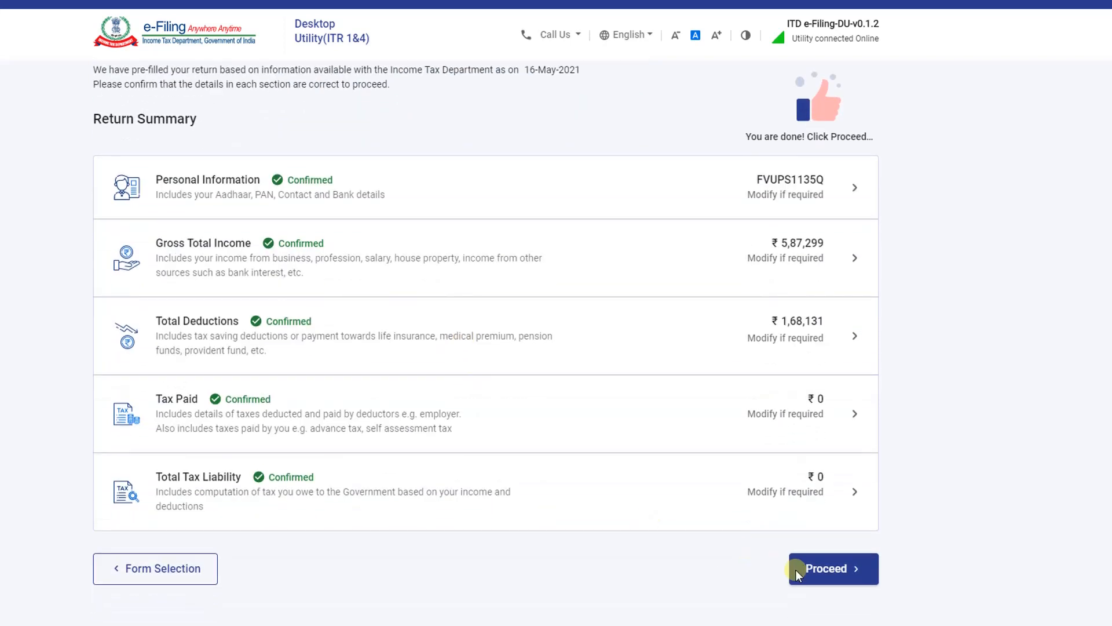
Download the tax summary as summary.pdf and choose Pay Later with ₹0 payable
left_click(818, 579)
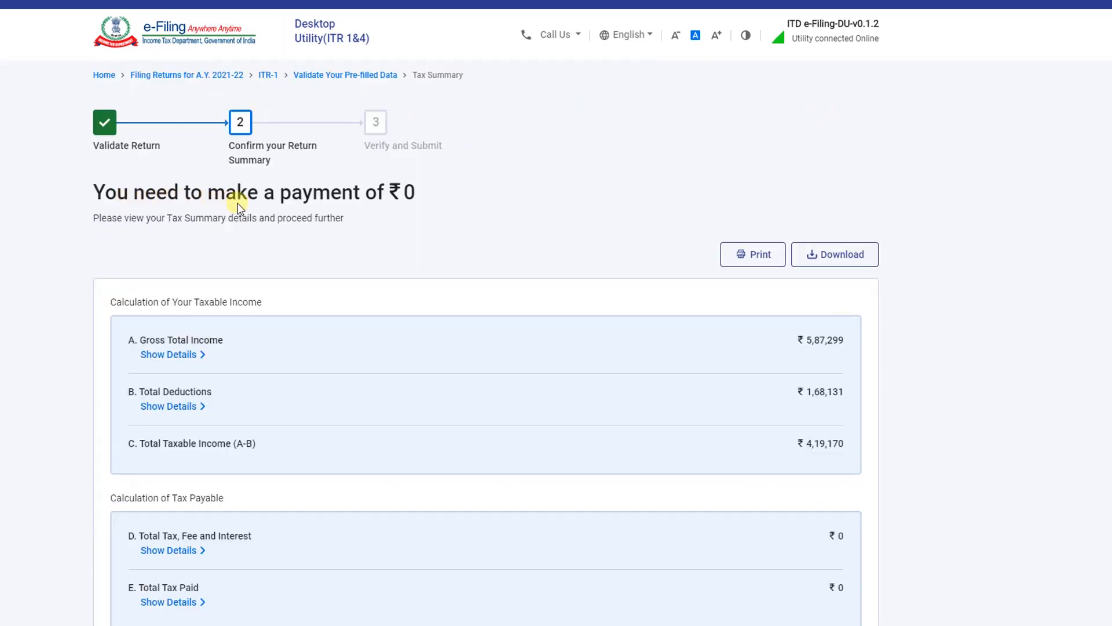
scroll(780, 218, "down", 1)
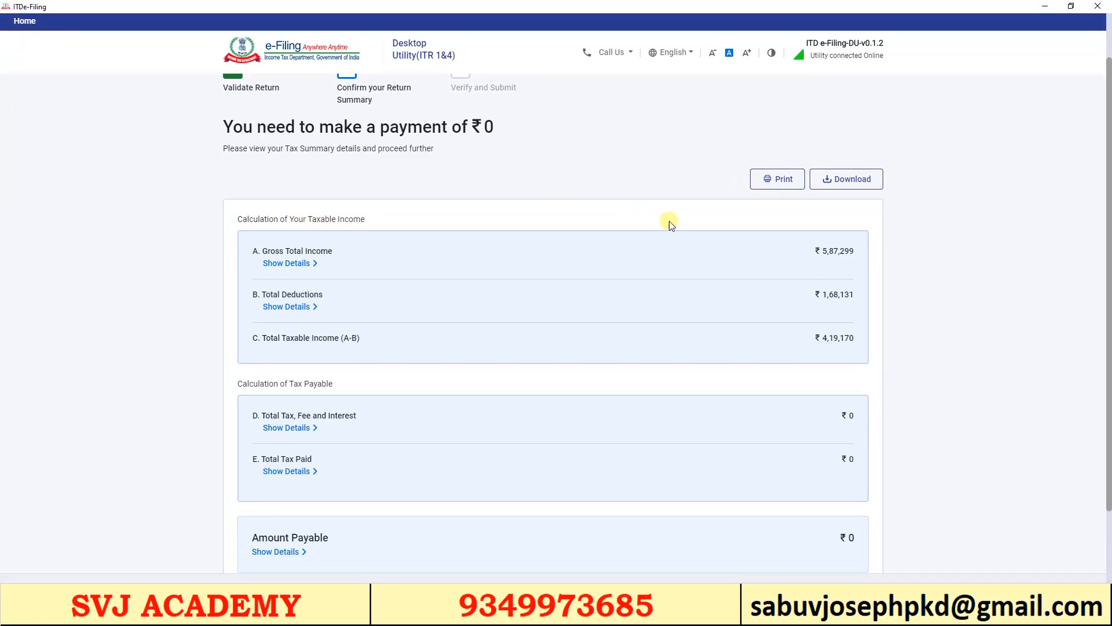
scroll(618, 355, "down", 2)
scroll(861, 213, "up", 2)
left_click(840, 190)
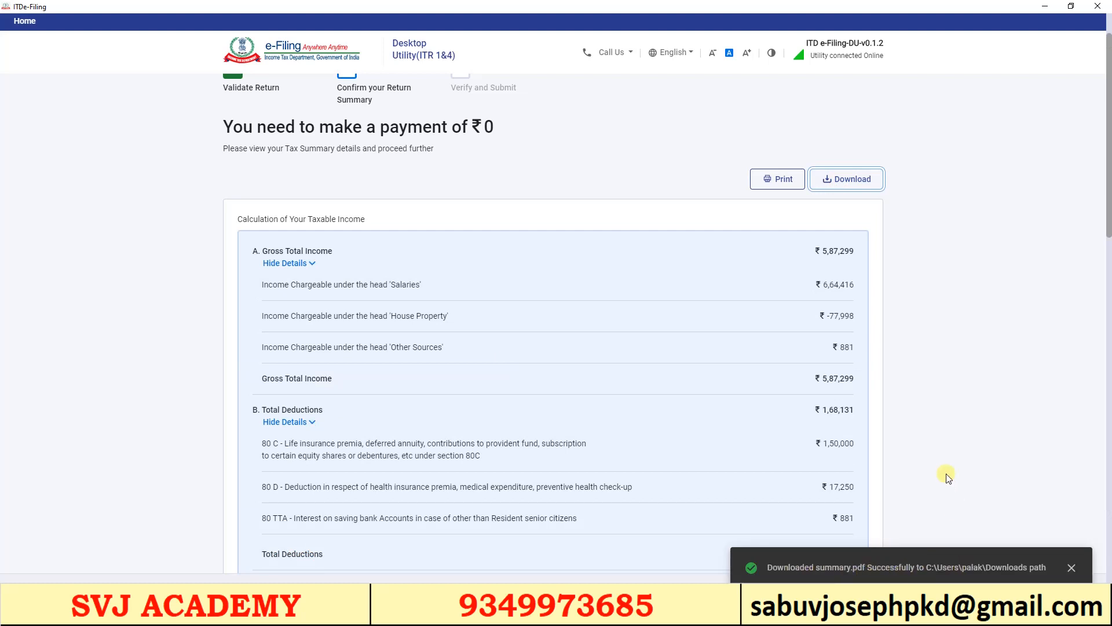
left_click_drag(1108, 377, 1109, 520)
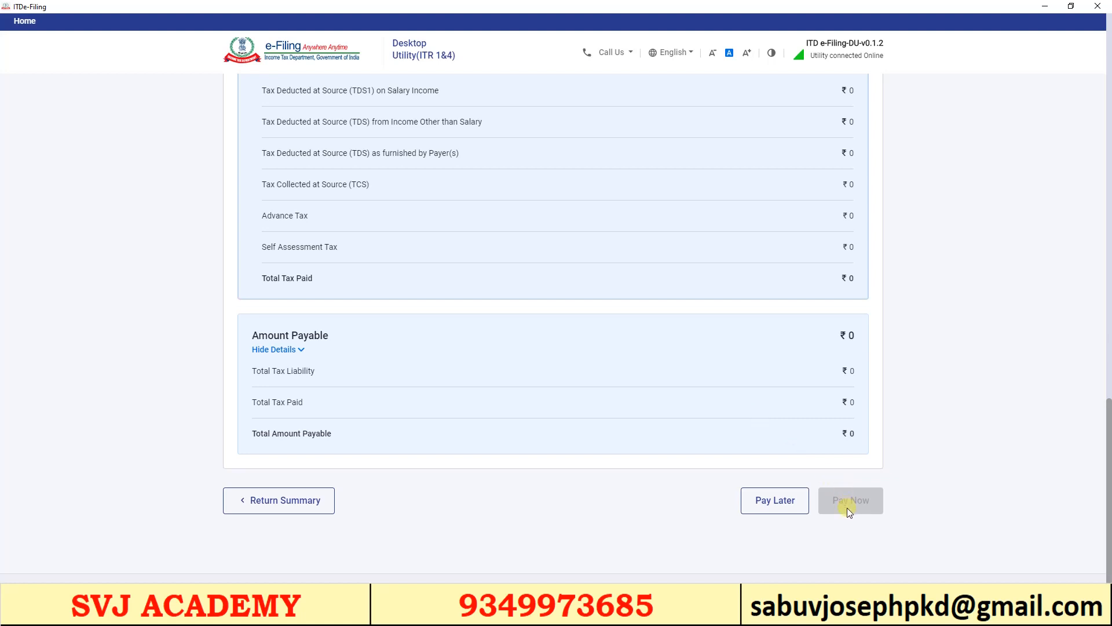
left_click(772, 505)
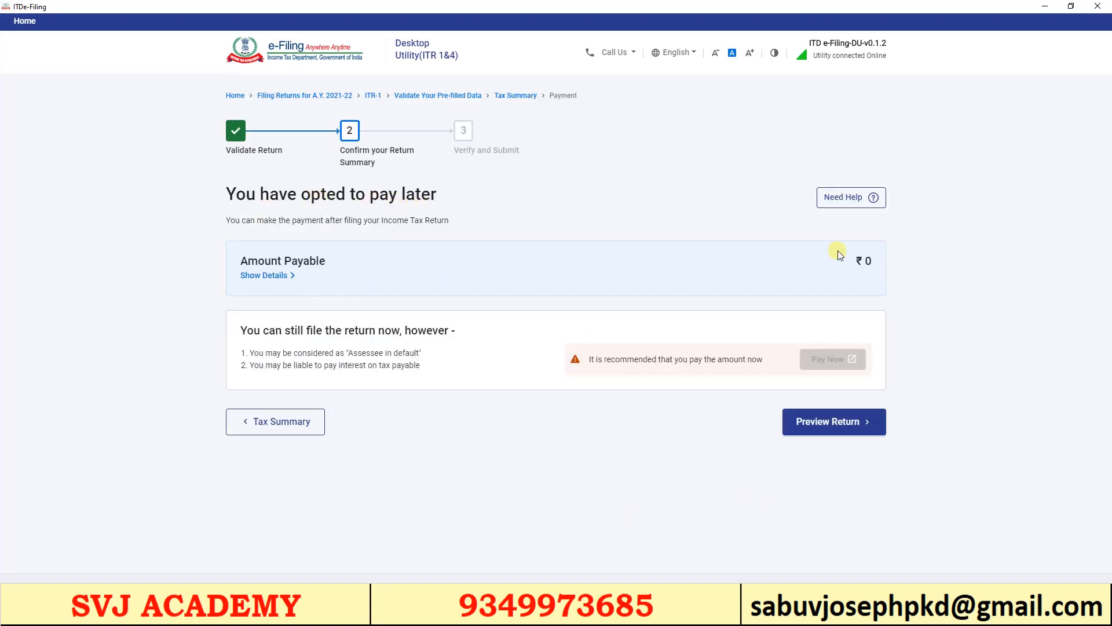
Tick the declaration checkbox and enter the taxpayer's and parent's names
left_click(832, 429)
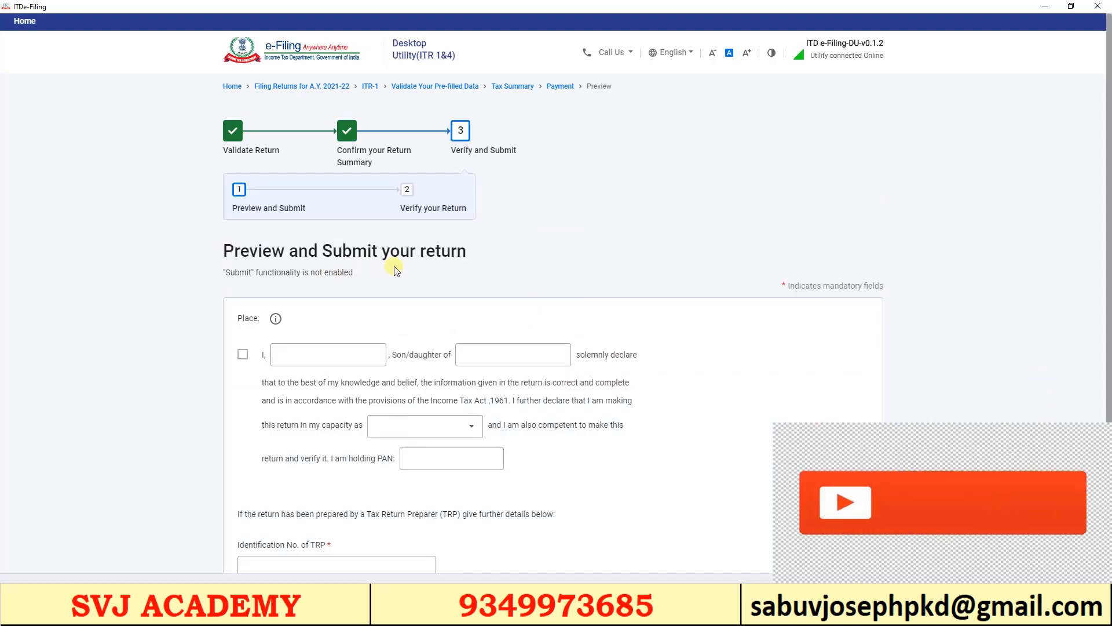
left_click(243, 354)
scroll(246, 354, "down", 2)
left_click(290, 242)
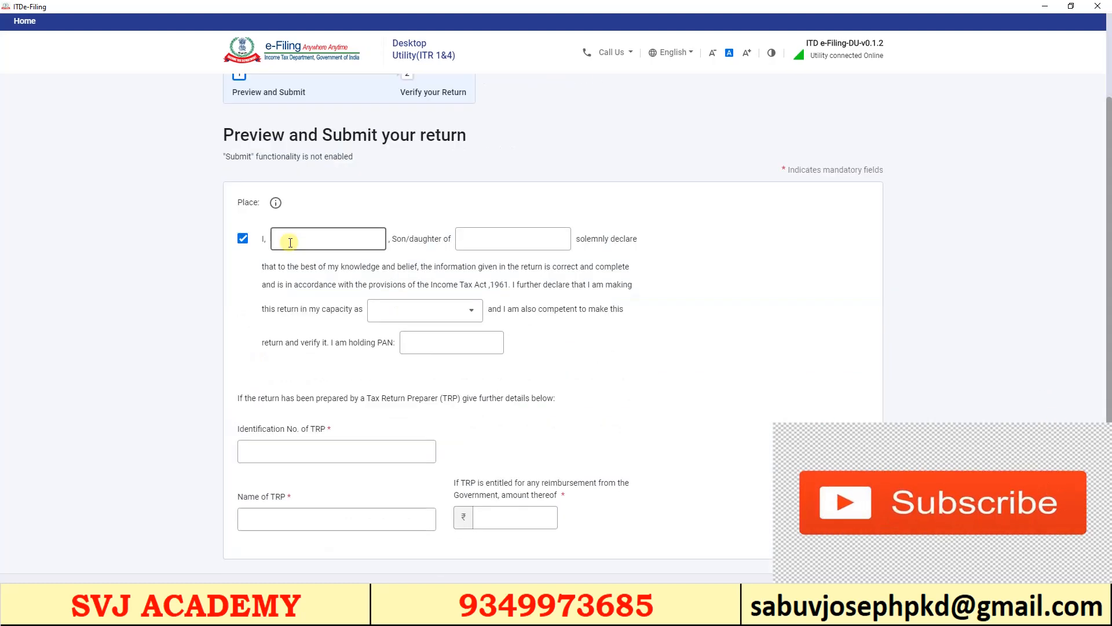
left_click(243, 241)
left_click(242, 241)
left_click(291, 243)
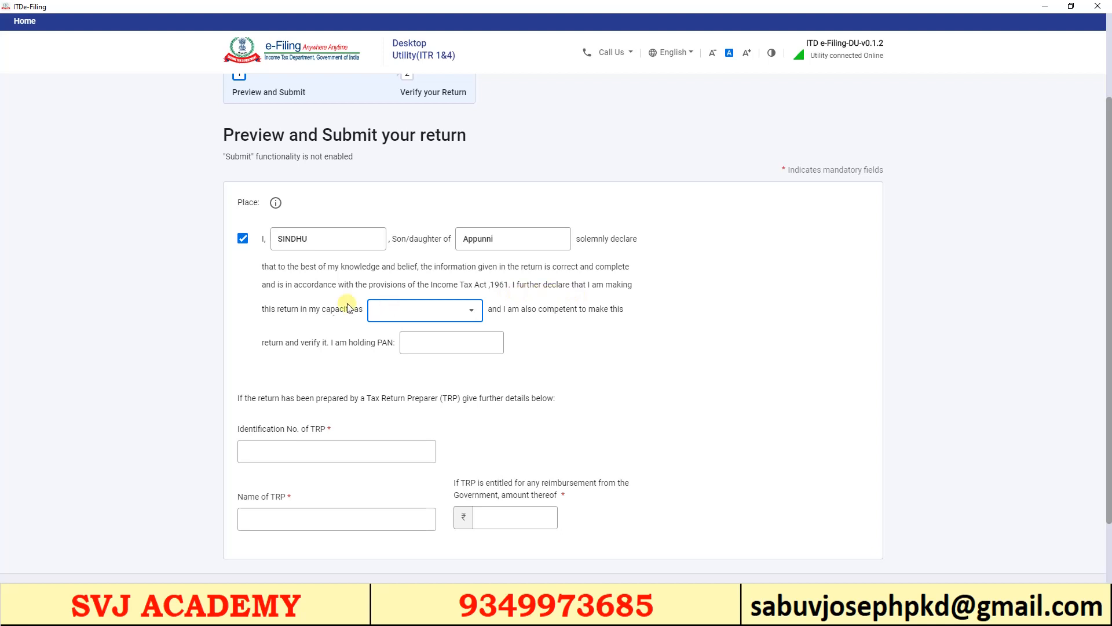
Set the declaration capacity to Self, check the PAN field and proceed to preview
left_click(386, 312)
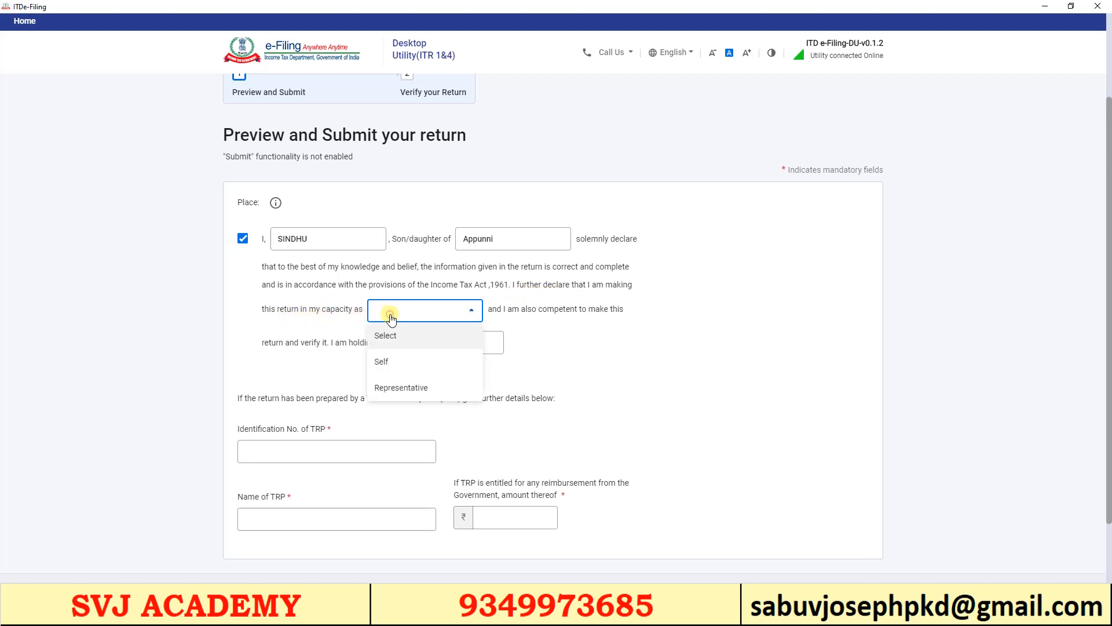
left_click(388, 363)
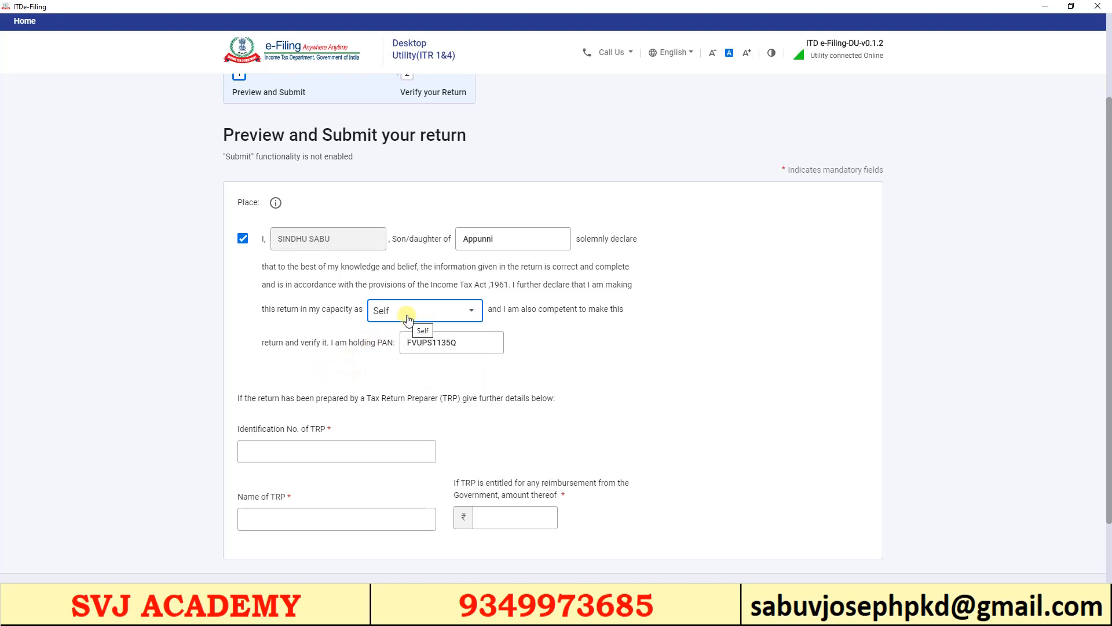
left_click(463, 346)
scroll(475, 348, "down", 2)
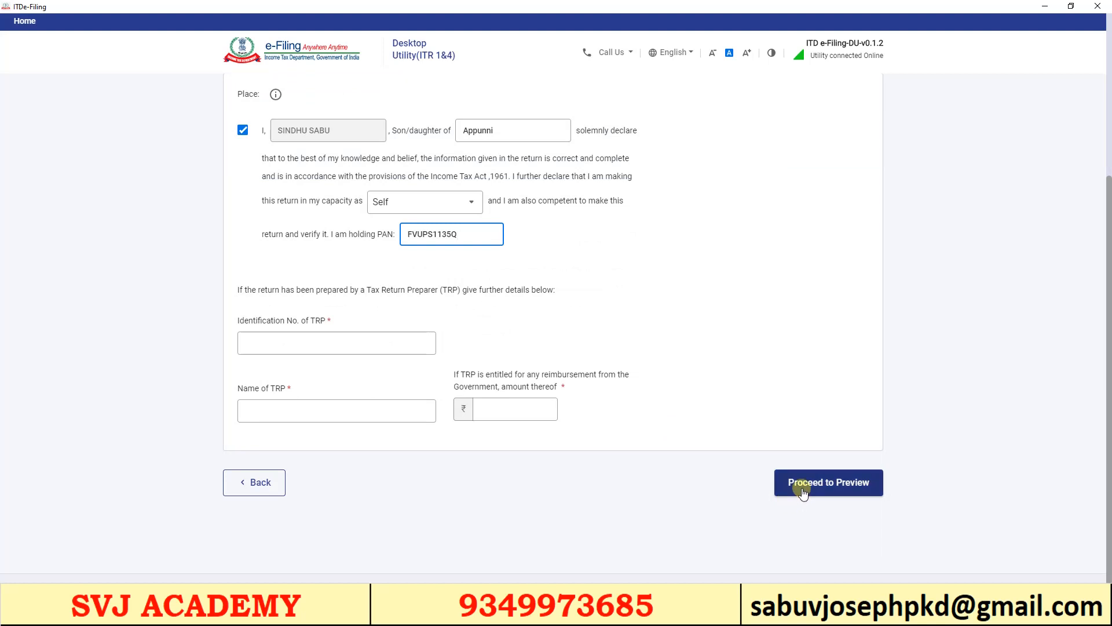
left_click(803, 489)
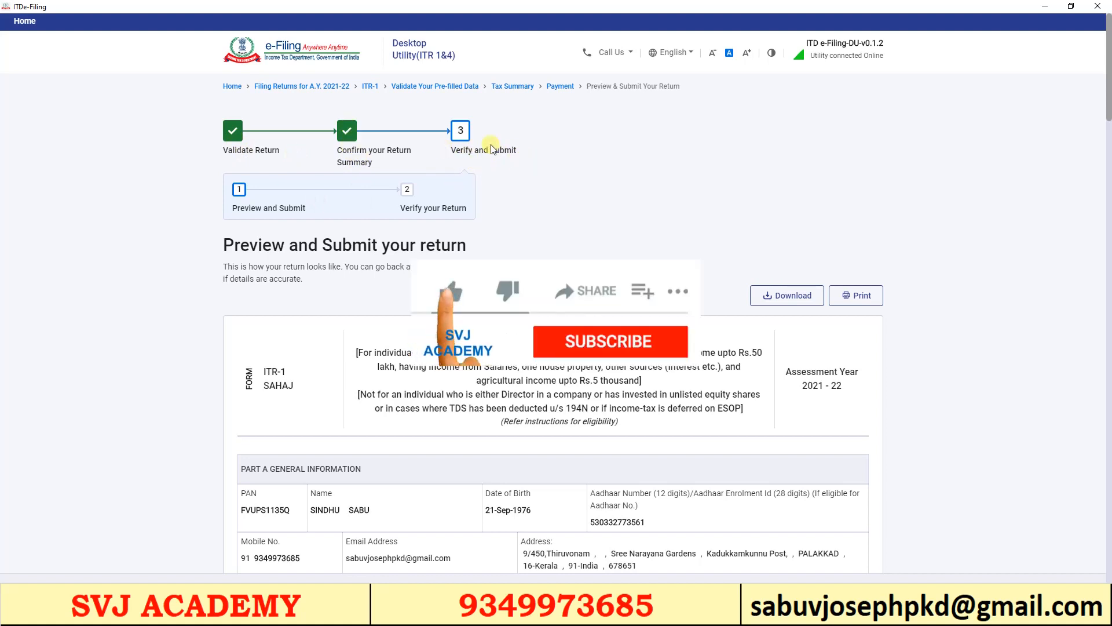
Scroll the ITR-1 preview to the verification section and validate it with no errors
scroll(495, 168, "down", 2)
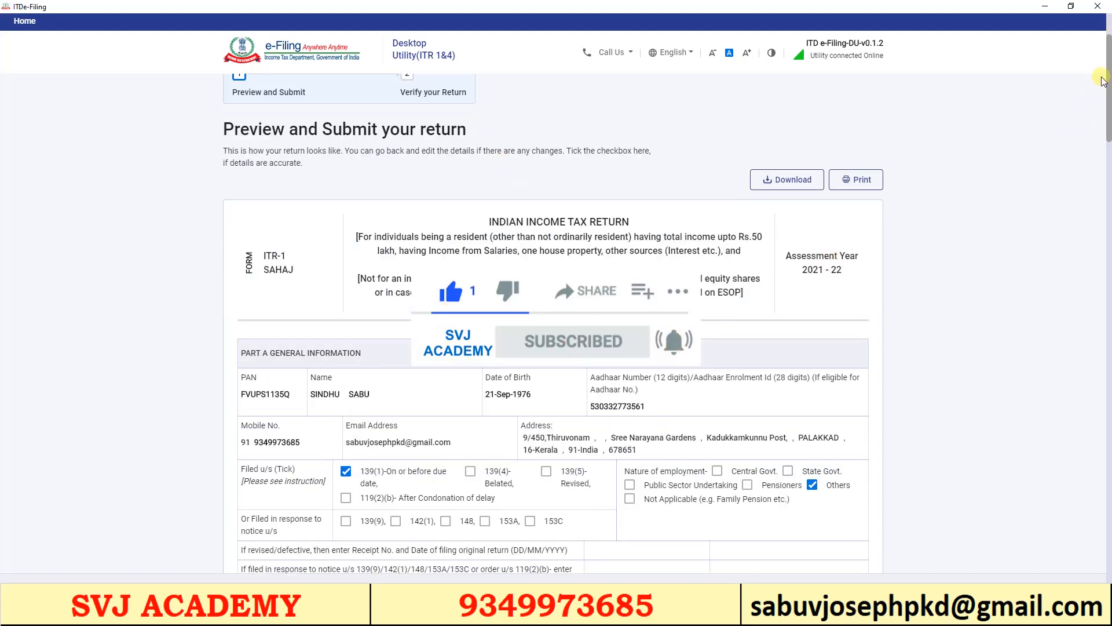
scroll(1106, 81, "down", 2)
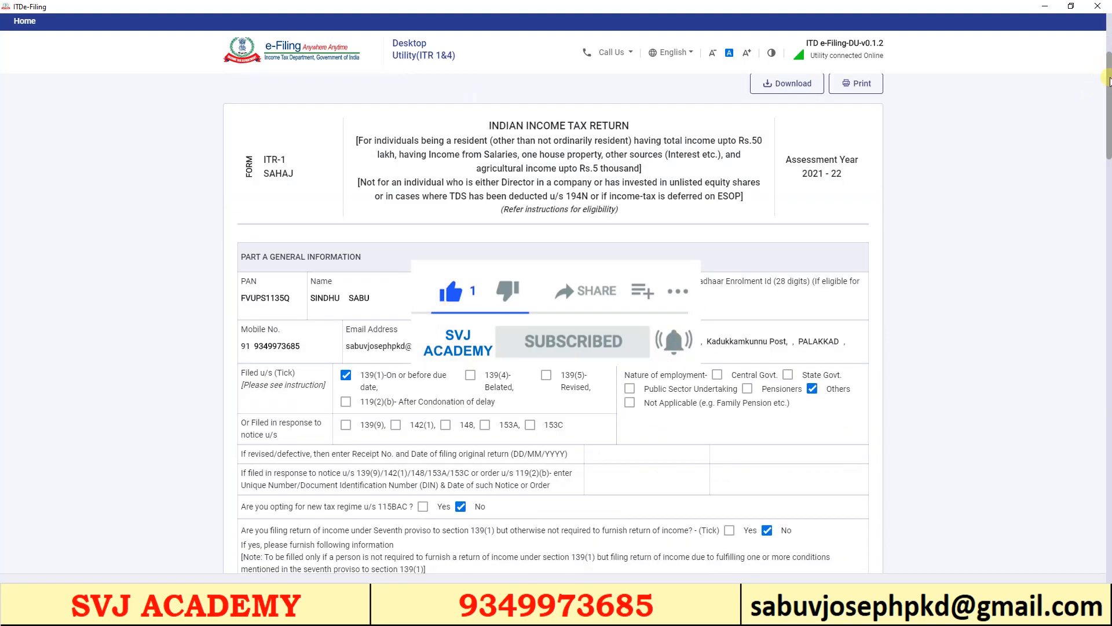
left_click_drag(1107, 81, 1109, 55)
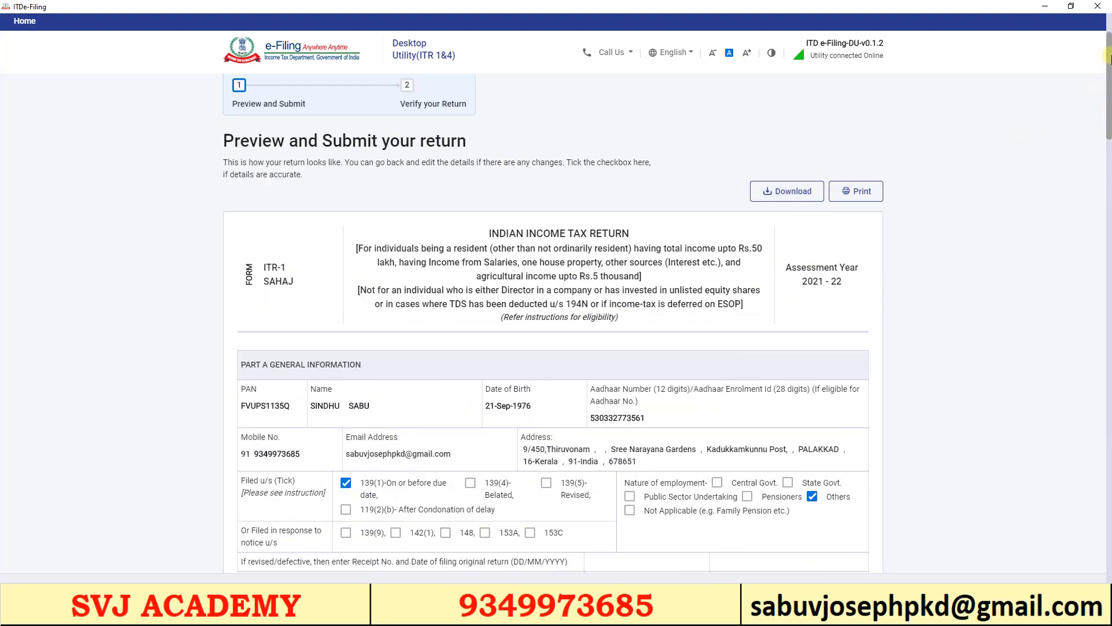
left_click_drag(1108, 56, 1109, 516)
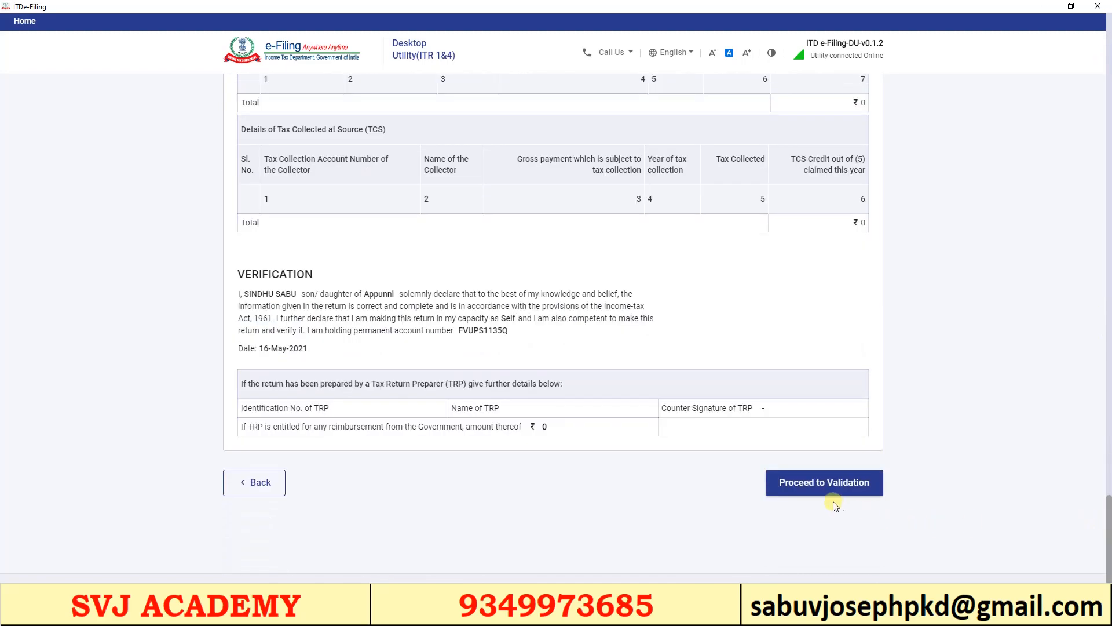
left_click(826, 482)
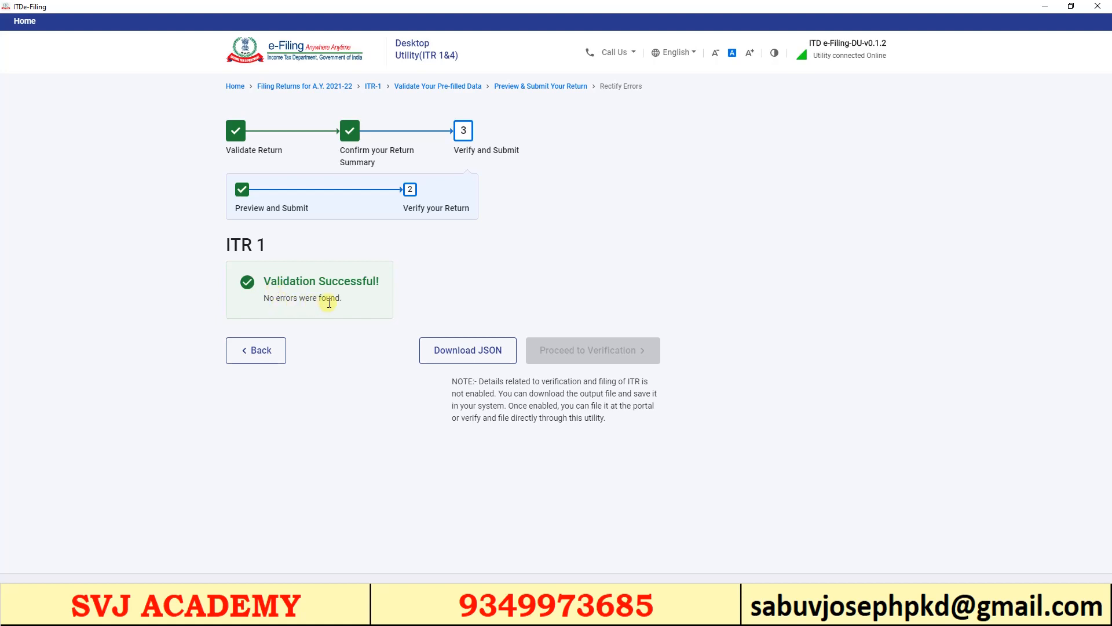
Download the validated return as a JSON file and switch to the Chrome e-Filing dashboard
left_click(455, 355)
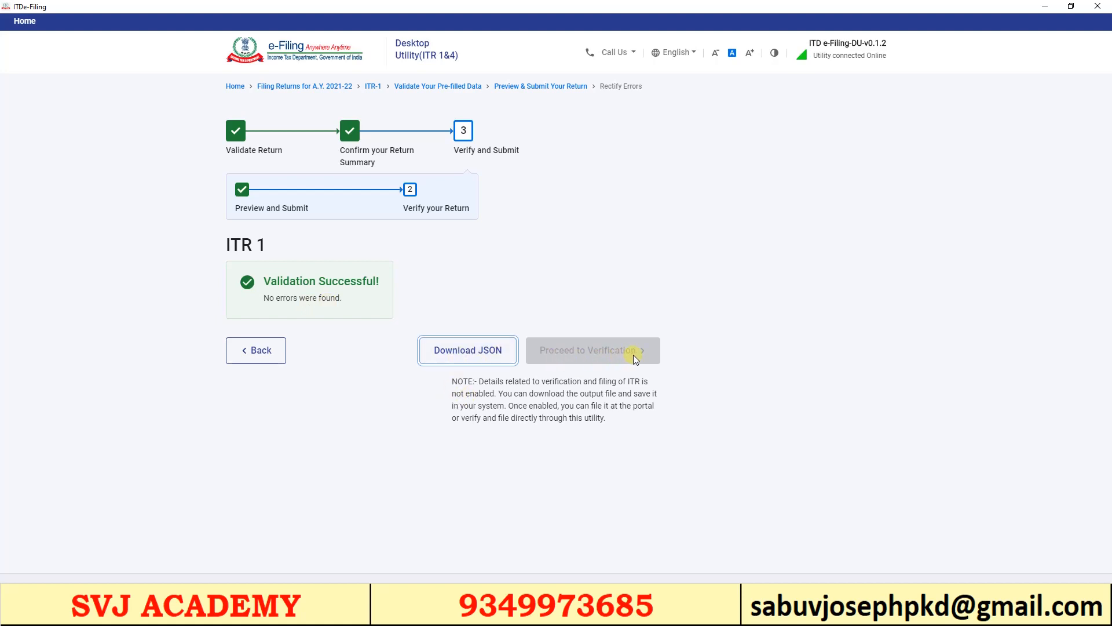
left_click(463, 352)
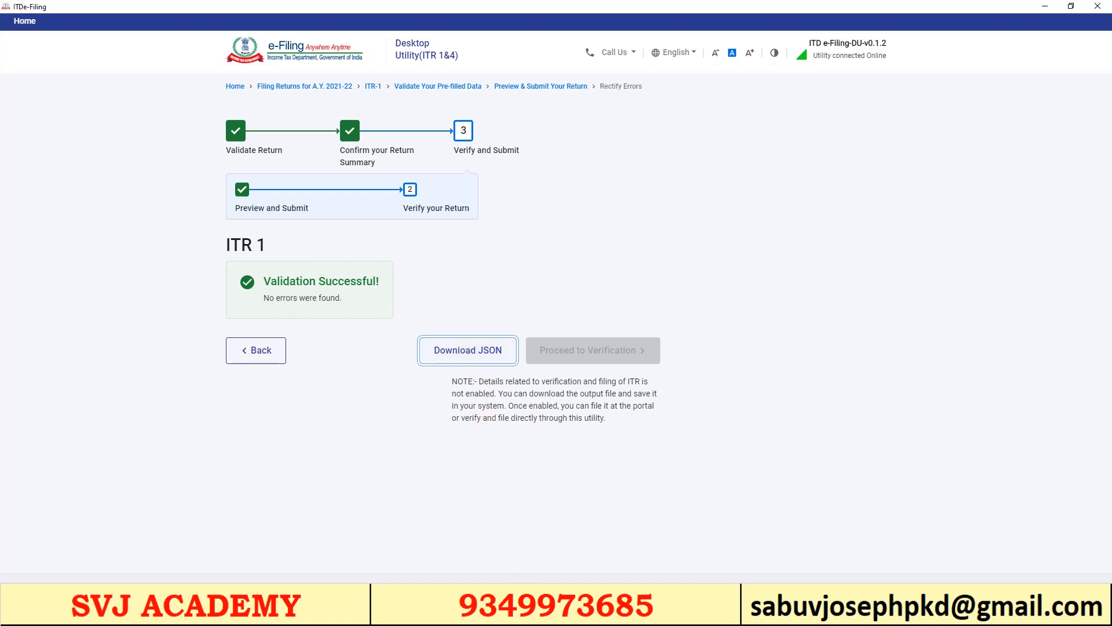
left_click(534, 612)
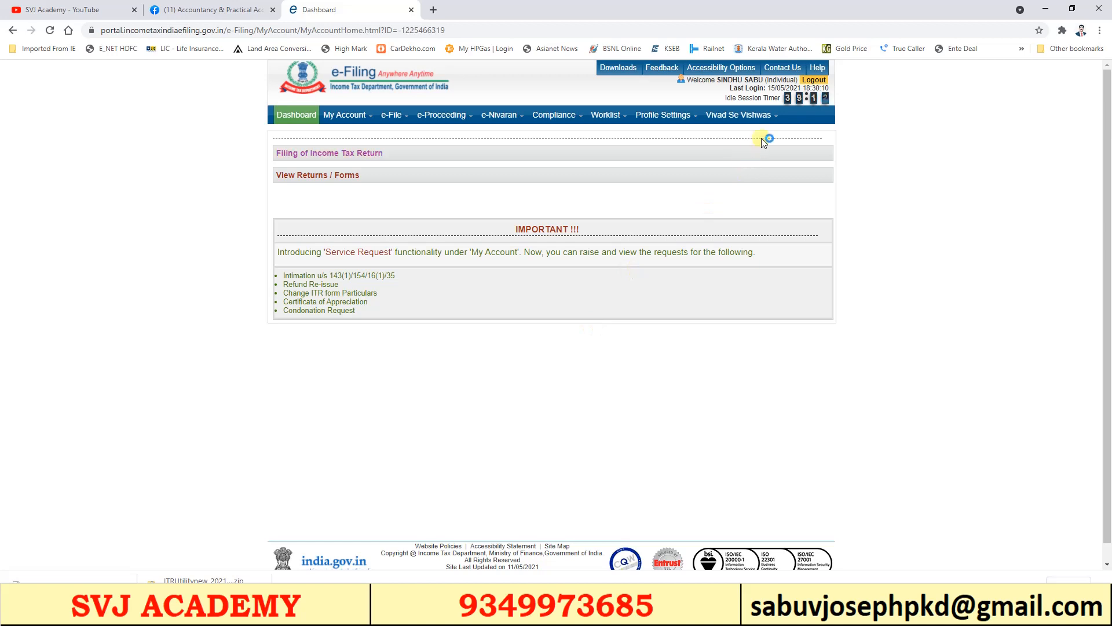
Fill the Income Tax Return form with AY 2020-21, ITR-1 and Original/Revised Return filing type
mouse_move(393, 116)
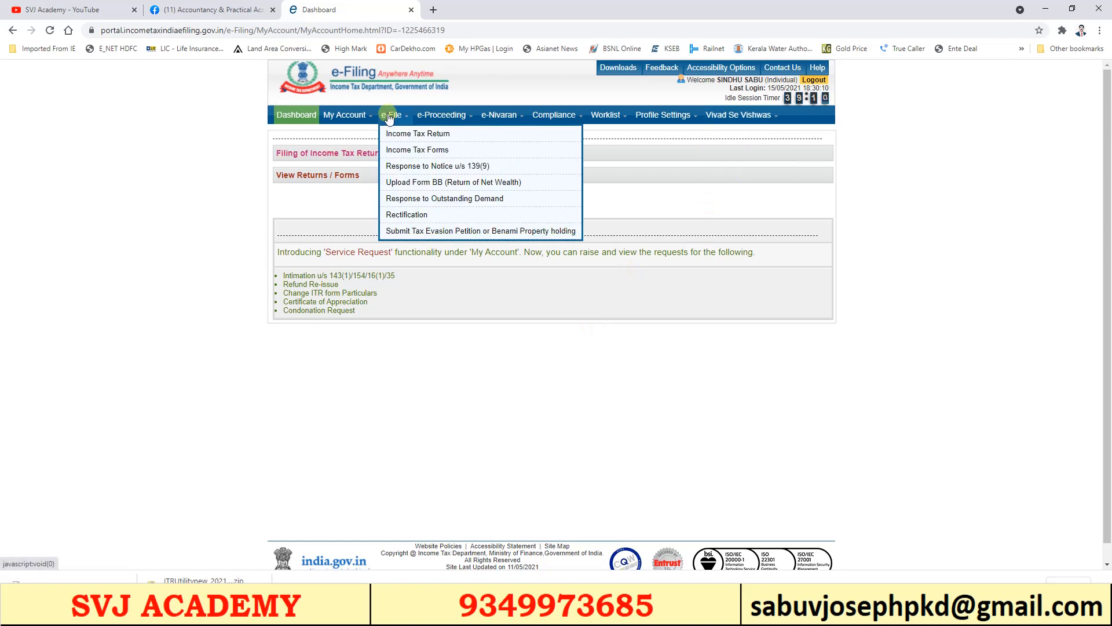
left_click(416, 134)
left_click(553, 191)
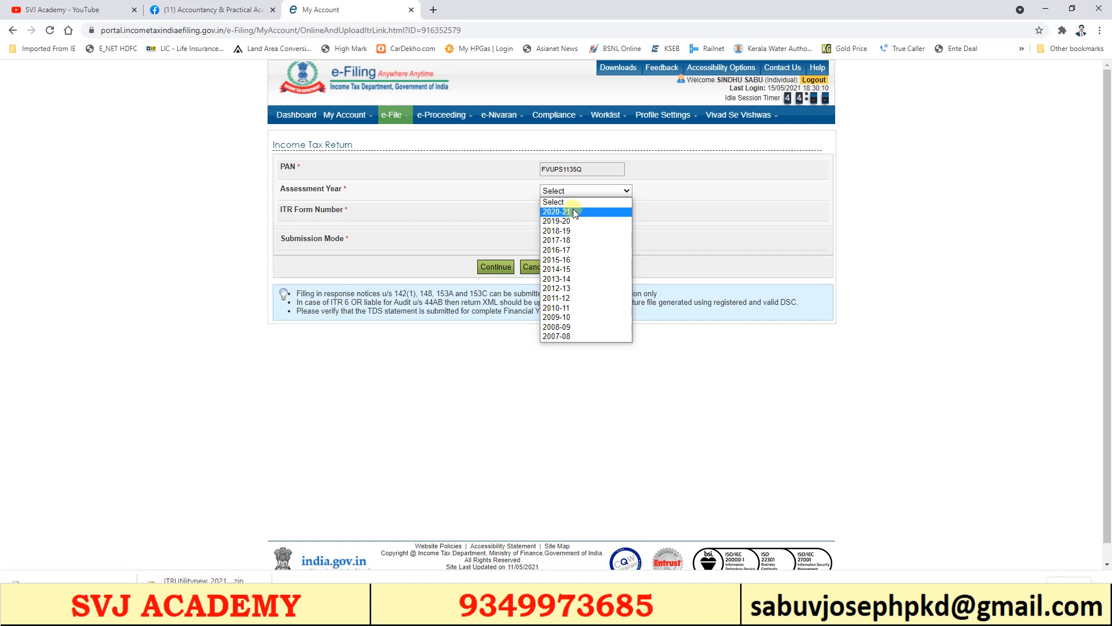
left_click(571, 212)
left_click(574, 226)
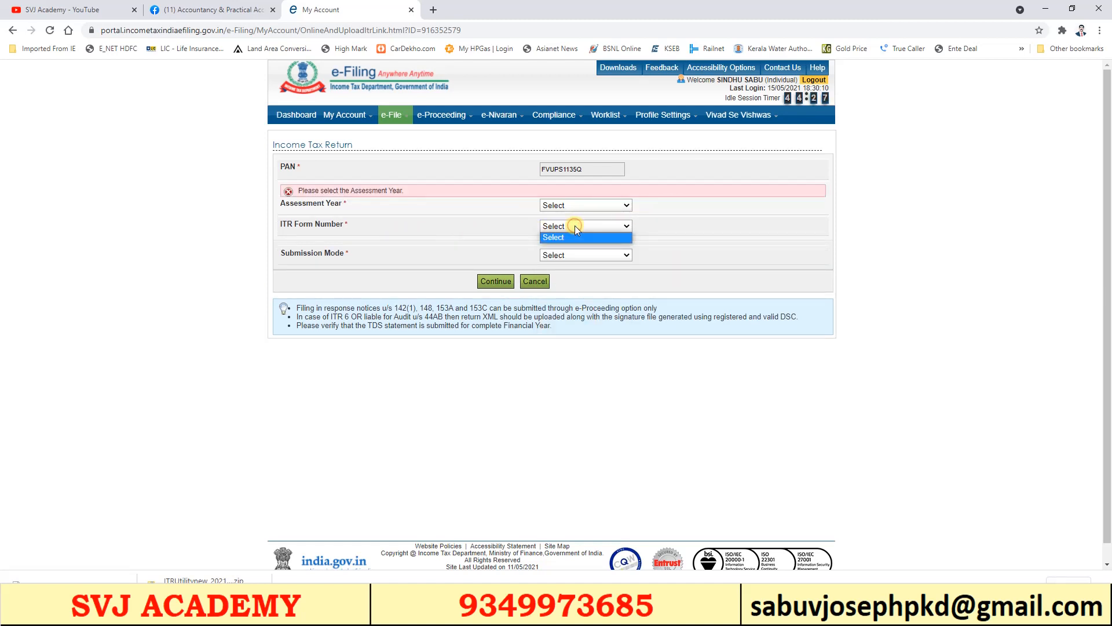
left_click(573, 248)
left_click(577, 253)
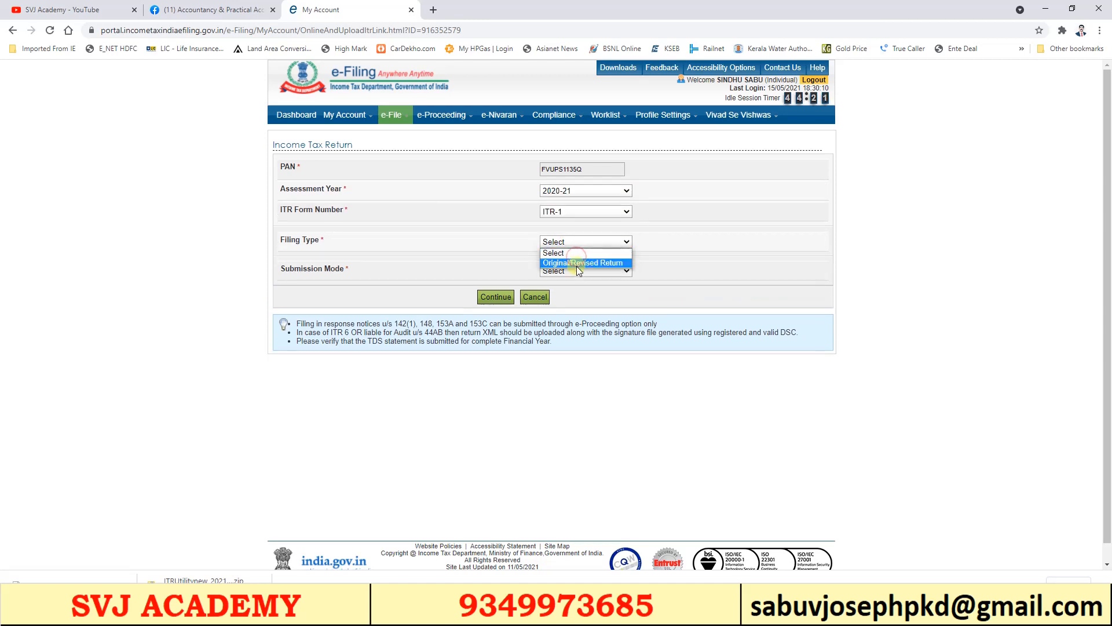
left_click(576, 262)
left_click(578, 270)
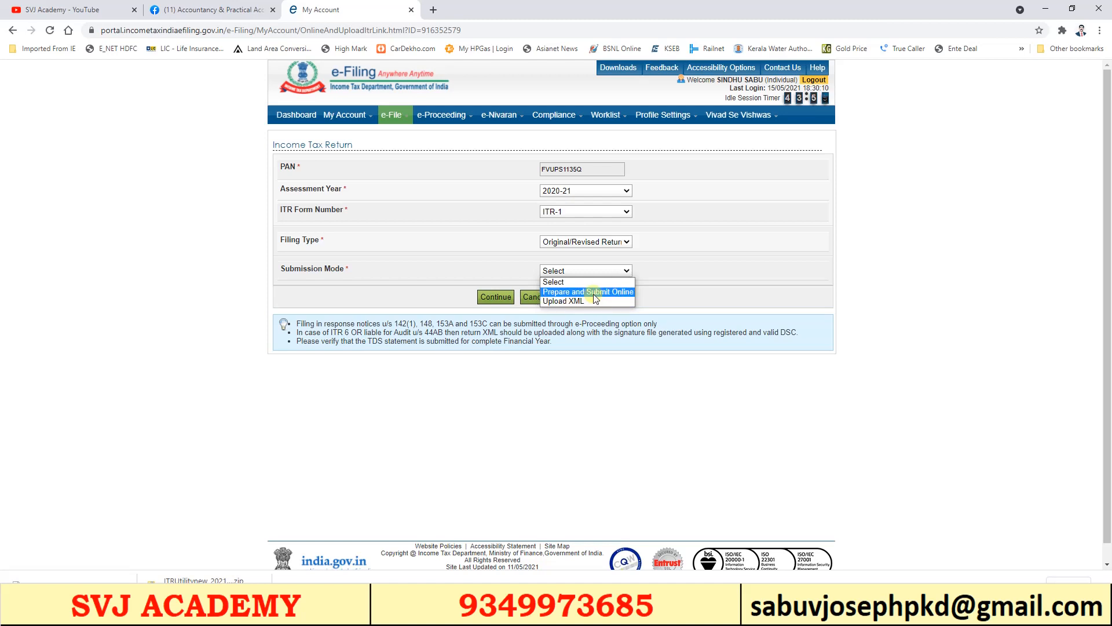
left_click(586, 283)
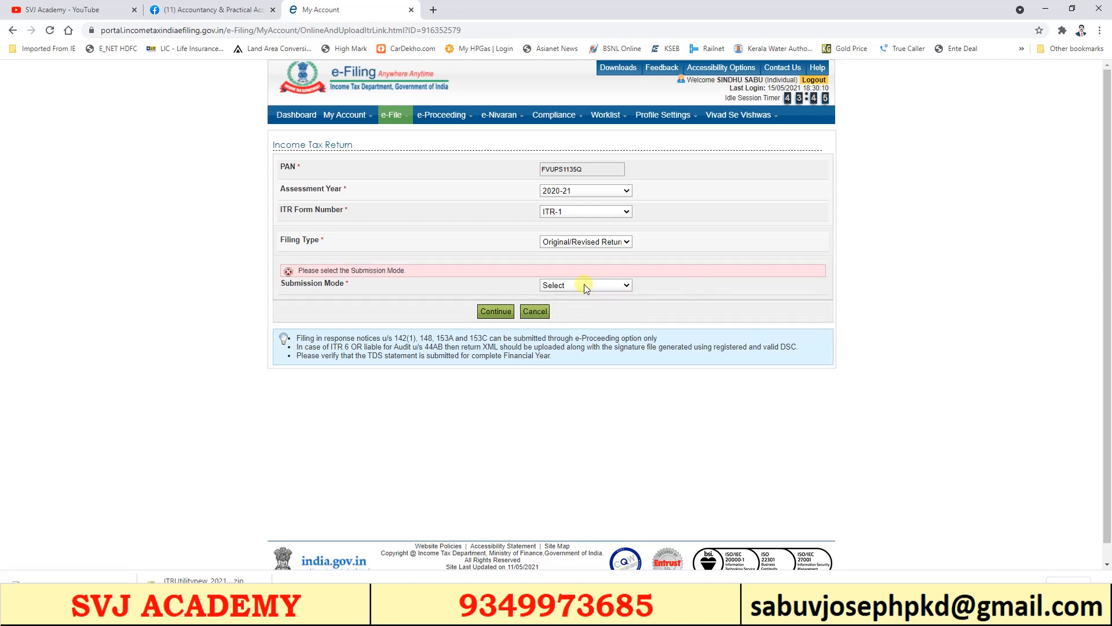